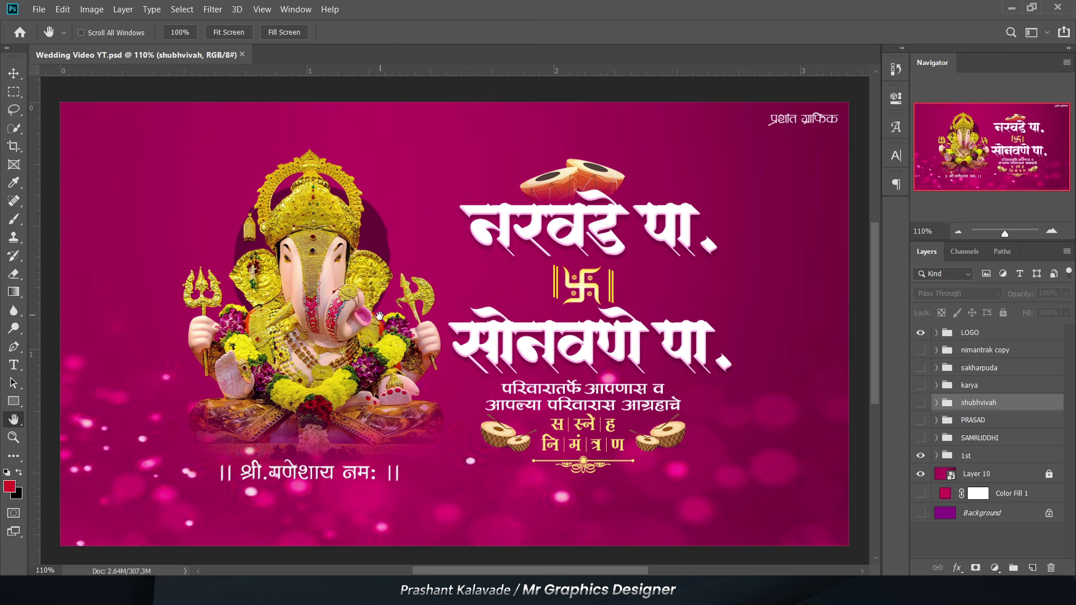
pyautogui.scroll(2, 387, 314)
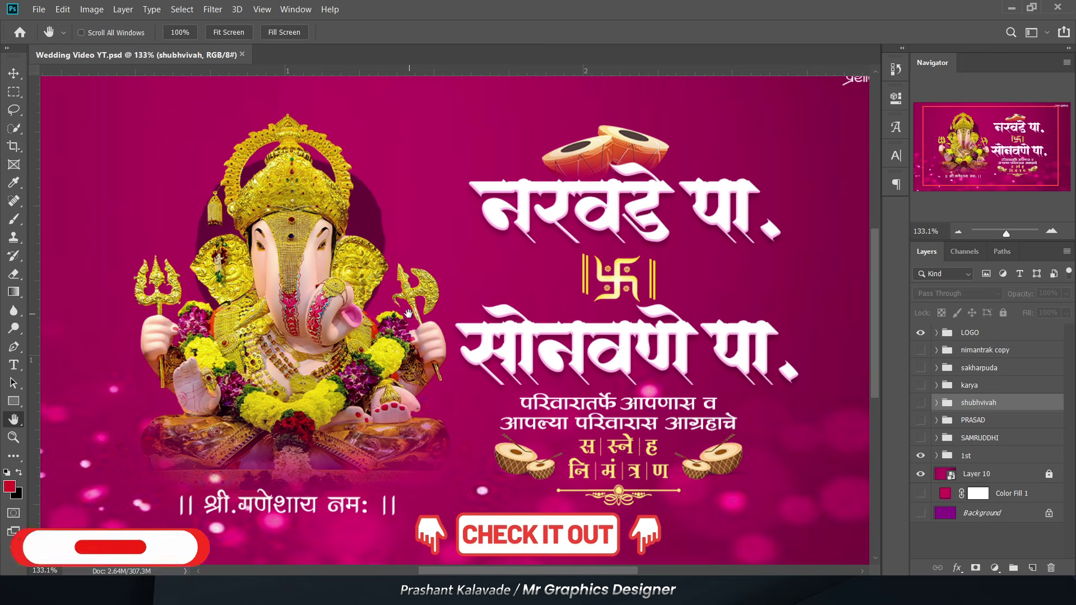
pyautogui.scroll(-2, 408, 276)
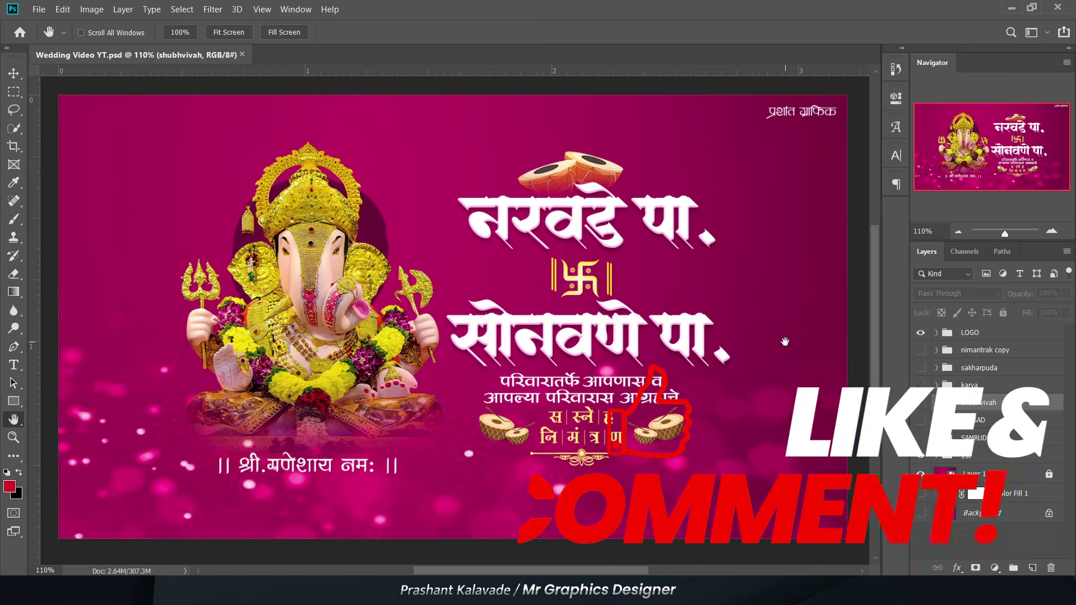
pyautogui.scroll(1, 632, 324)
pyautogui.scroll(-1, 632, 324)
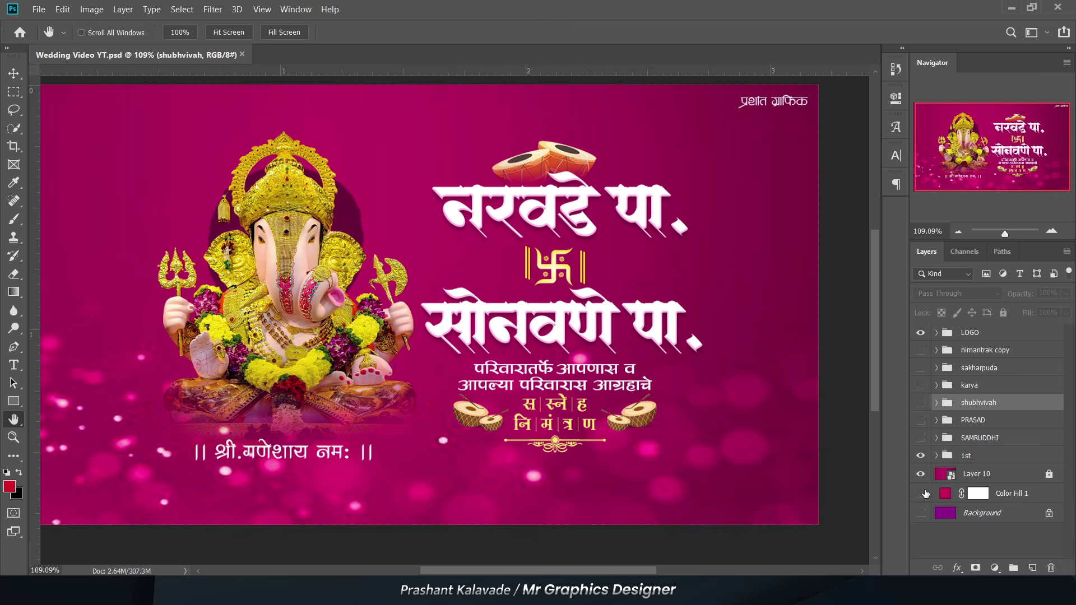
# Compare the design with the 1st group shown and hidden, and examine the bride's slide group over the pink background.
pyautogui.click(920, 455)
pyautogui.moveTo(685, 406); pyautogui.dragTo(707, 415)
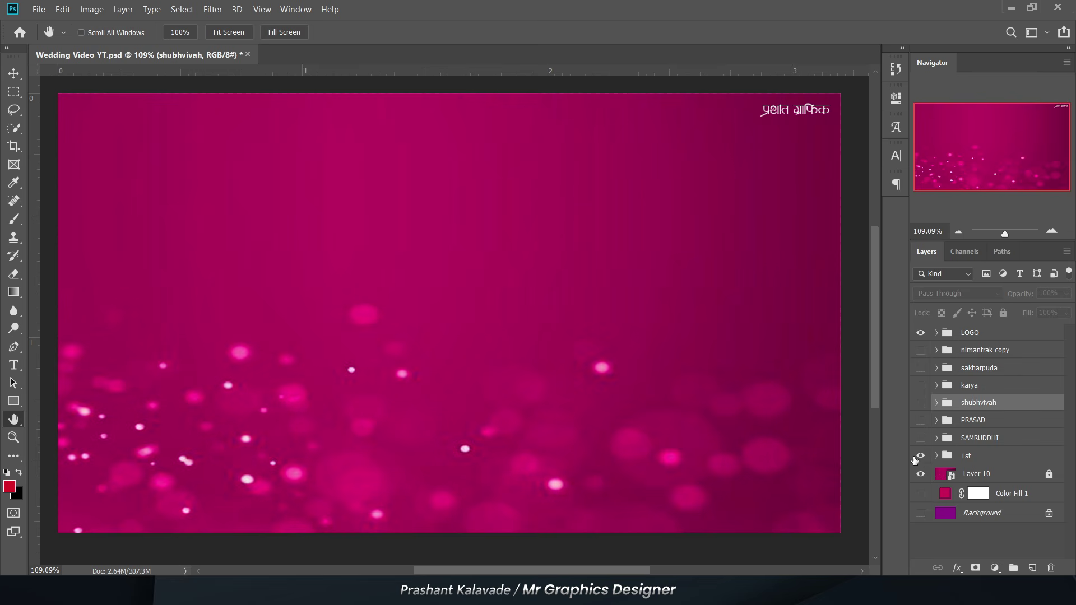
pyautogui.click(919, 456)
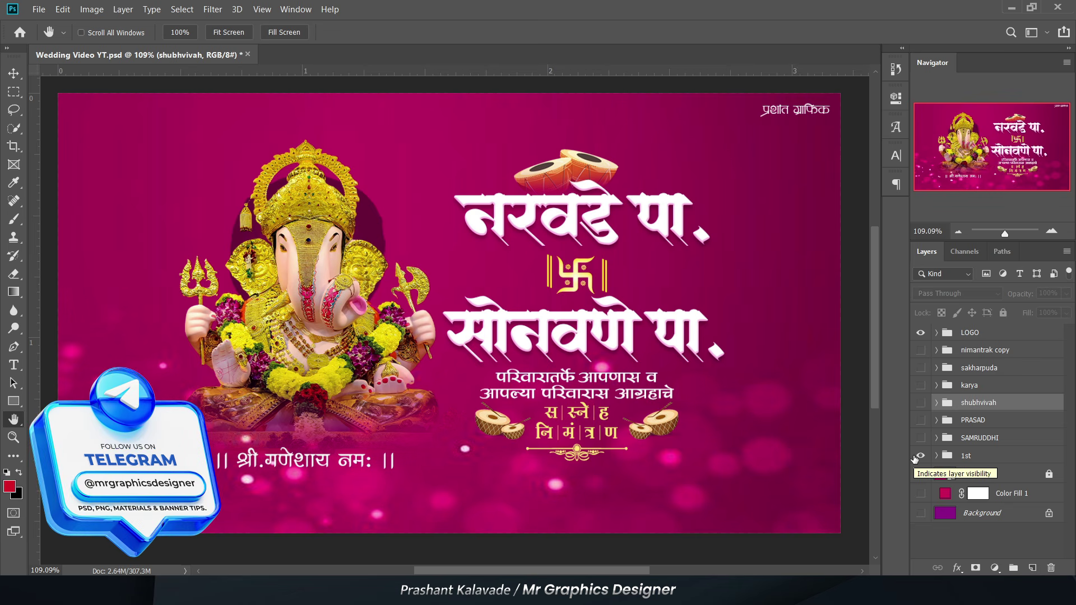
pyautogui.click(920, 456)
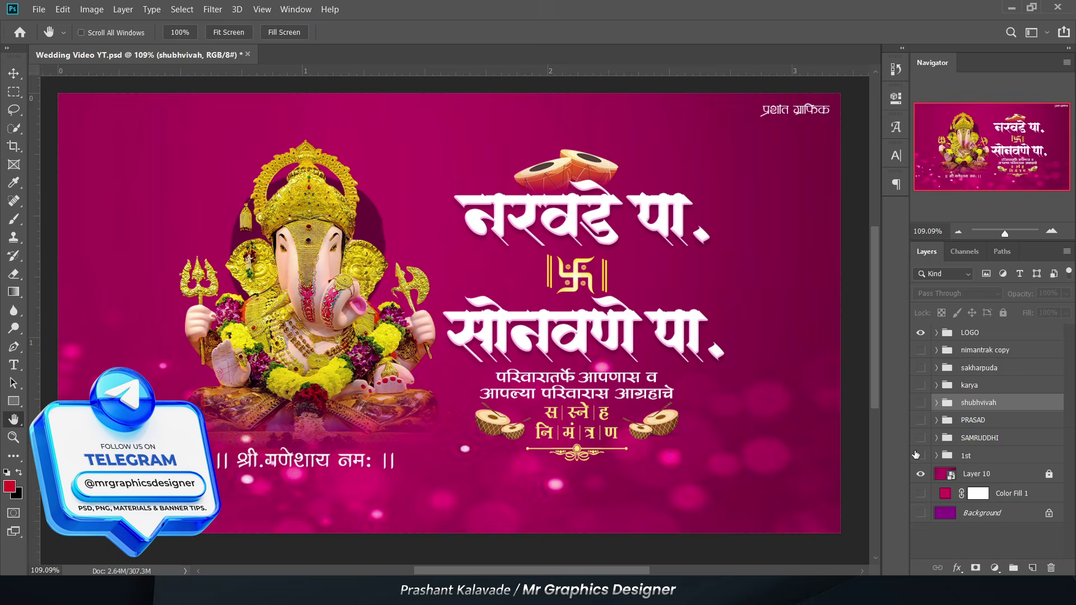
pyautogui.click(919, 439)
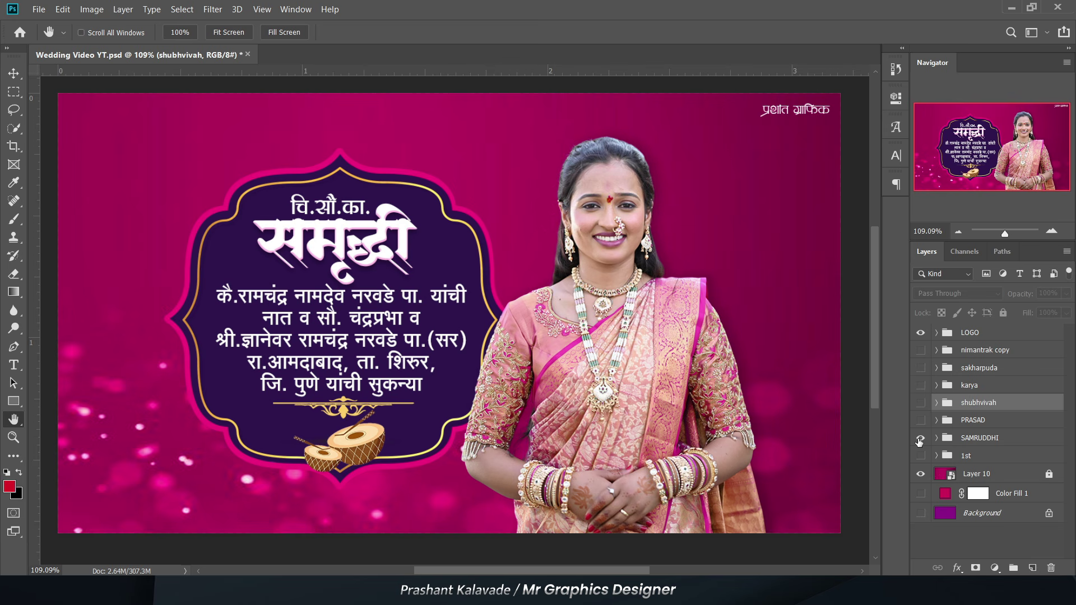
pyautogui.scroll(3, 226, 397)
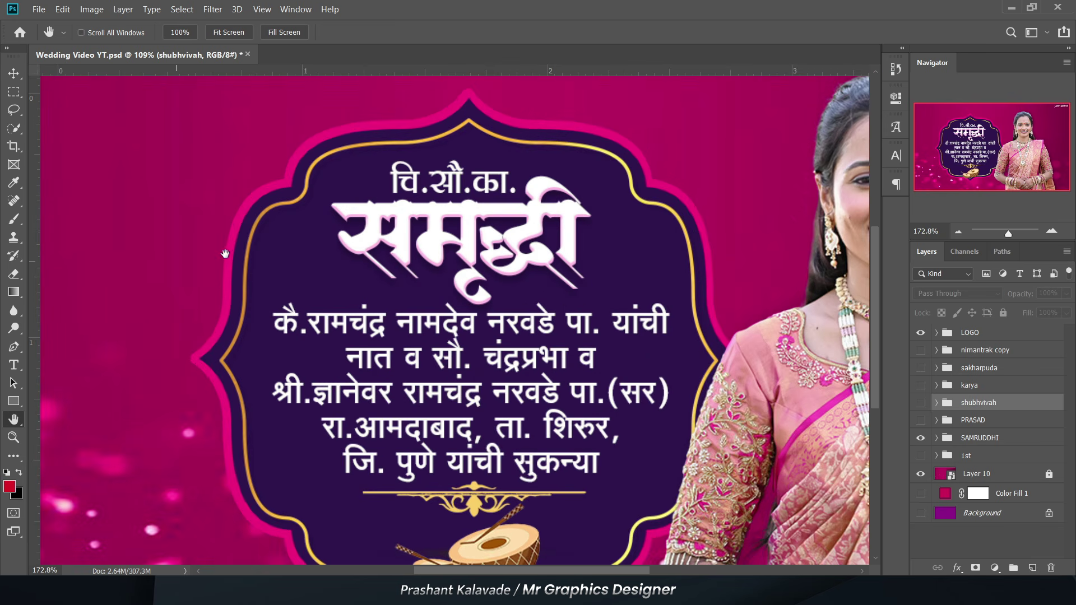
pyautogui.scroll(-3, 226, 397)
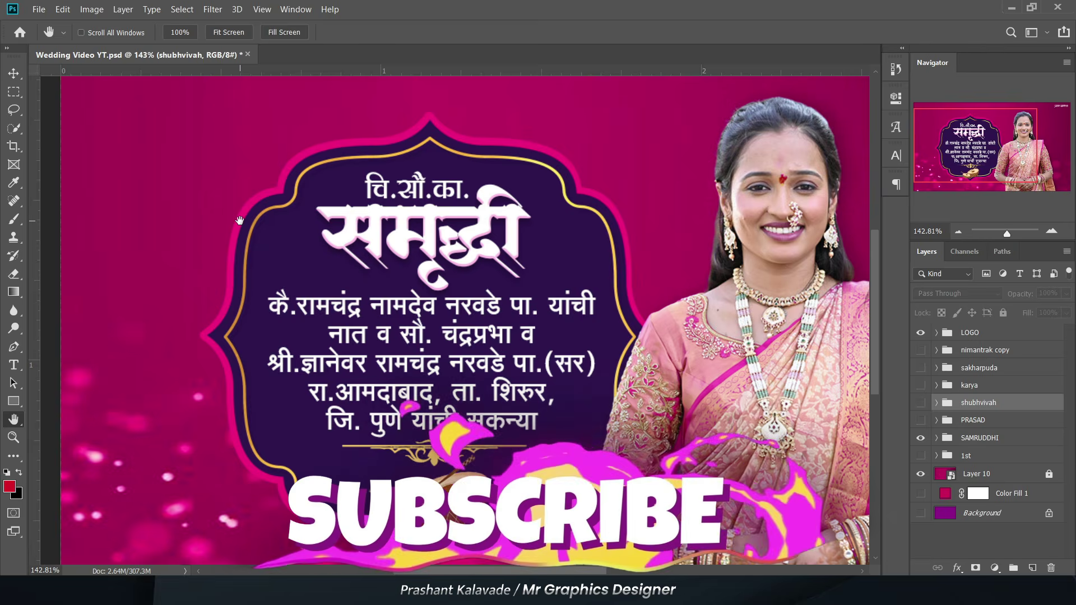
pyautogui.scroll(-1, 421, 394)
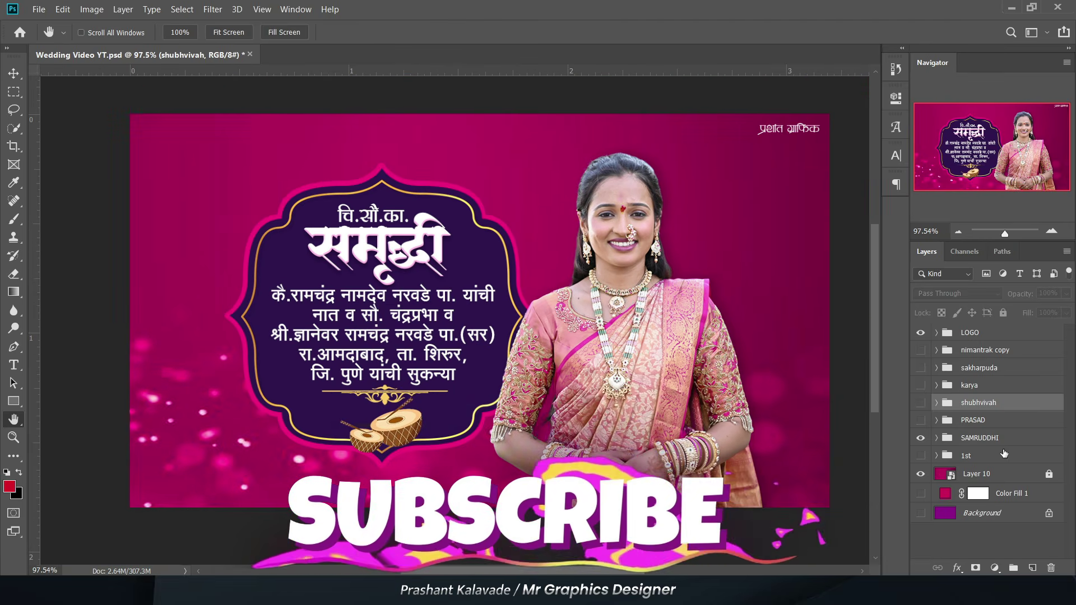
# Examine the groom's slide group and the shubhvivah slide group one at a time over the background.
pyautogui.click(920, 420)
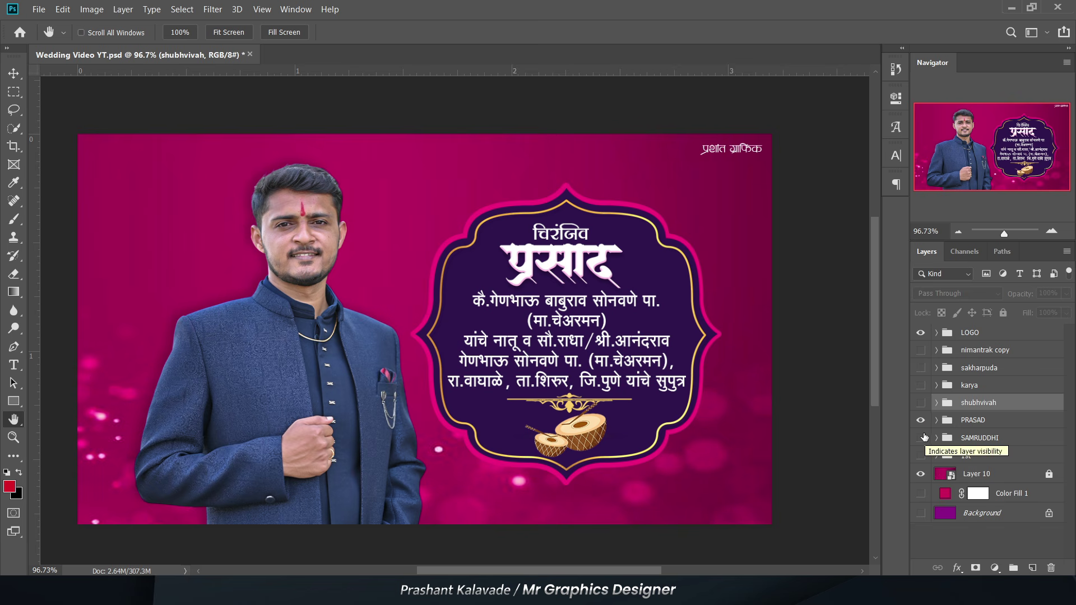
pyautogui.click(920, 420)
pyautogui.click(921, 402)
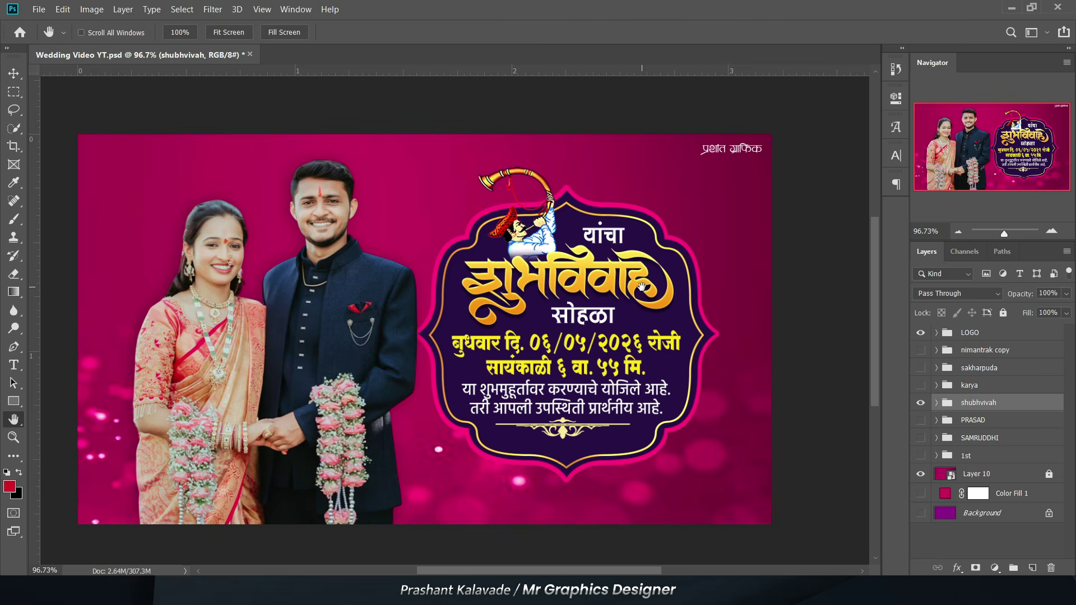
pyautogui.scroll(1, 564, 323)
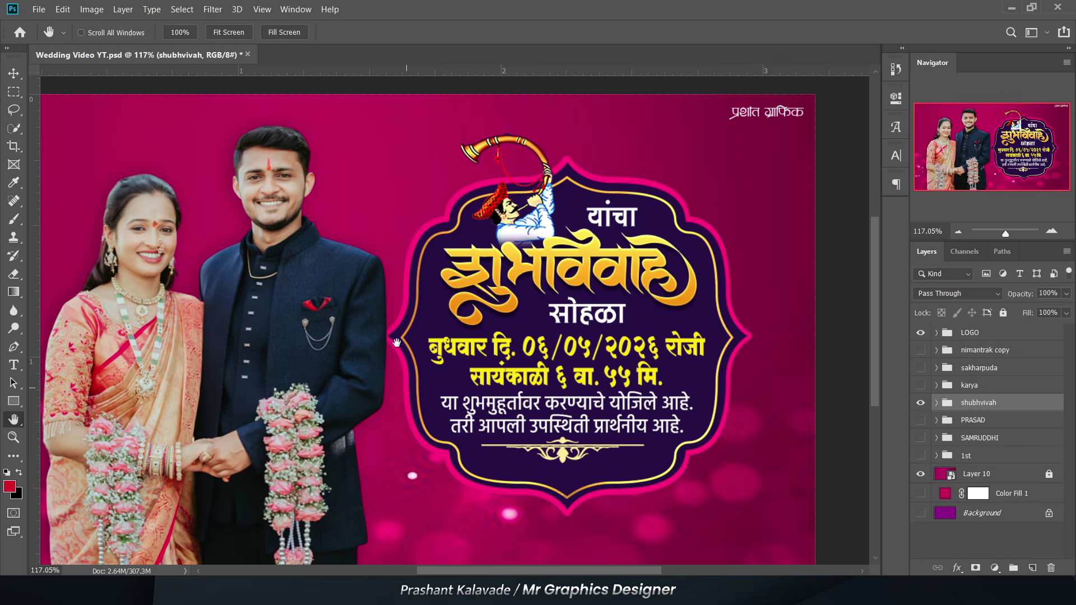
pyautogui.scroll(-1, 544, 249)
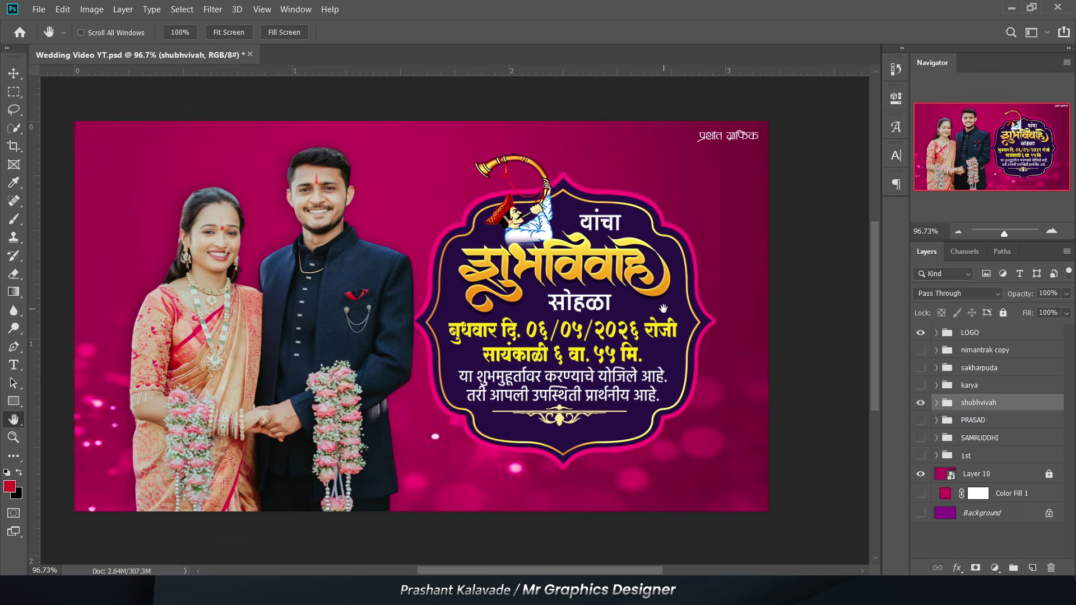
pyautogui.click(920, 402)
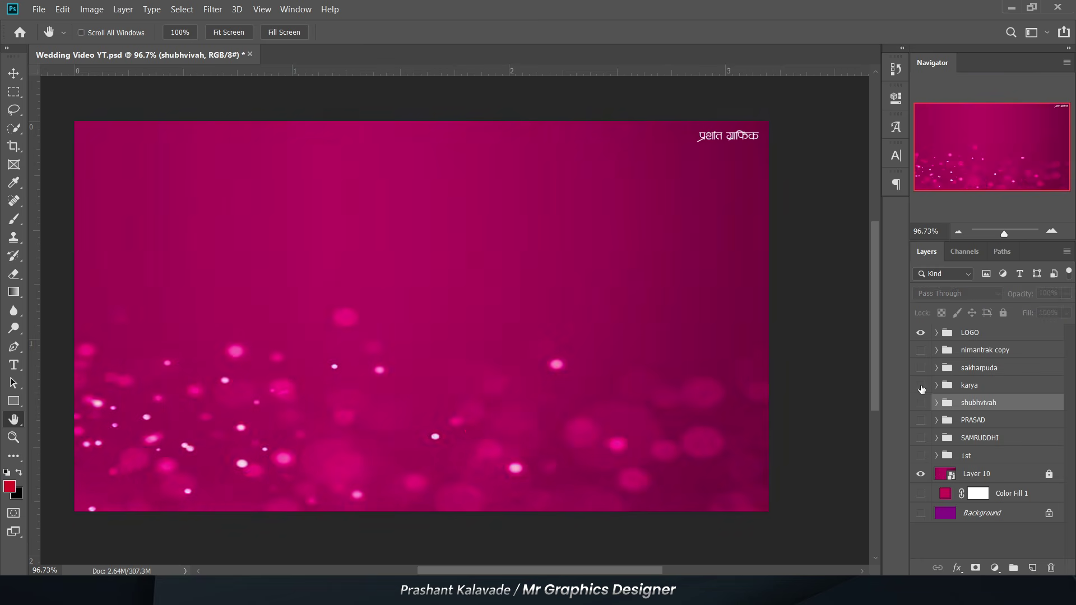
# Examine the karya, sakharpuda, nimantrak copy and 1st slide groups one at a time, leaving all of them hidden.
pyautogui.click(921, 385)
pyautogui.click(921, 368)
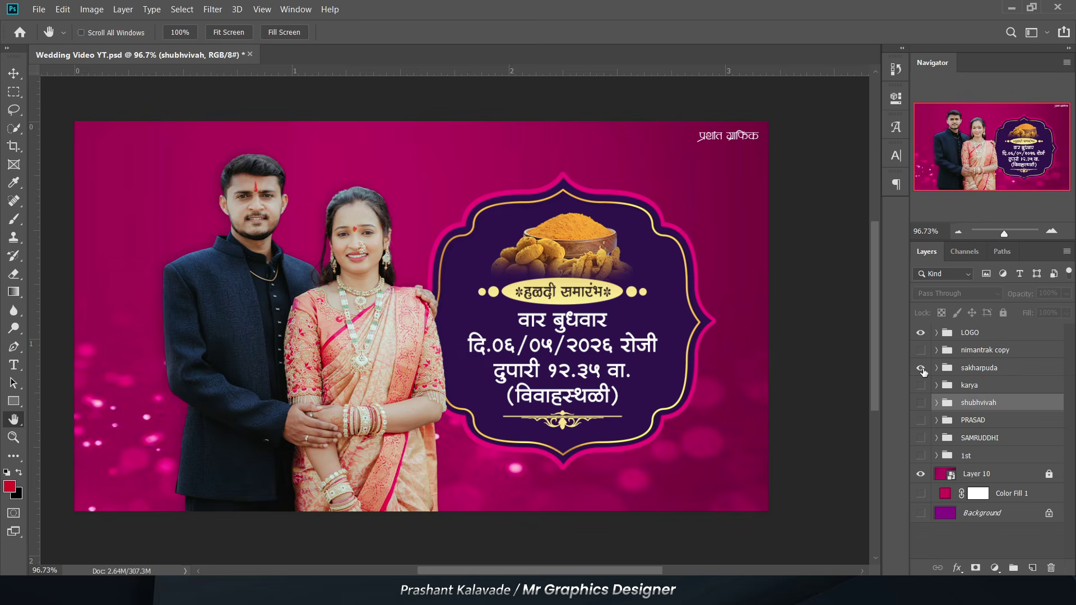
pyautogui.click(923, 368)
pyautogui.click(921, 350)
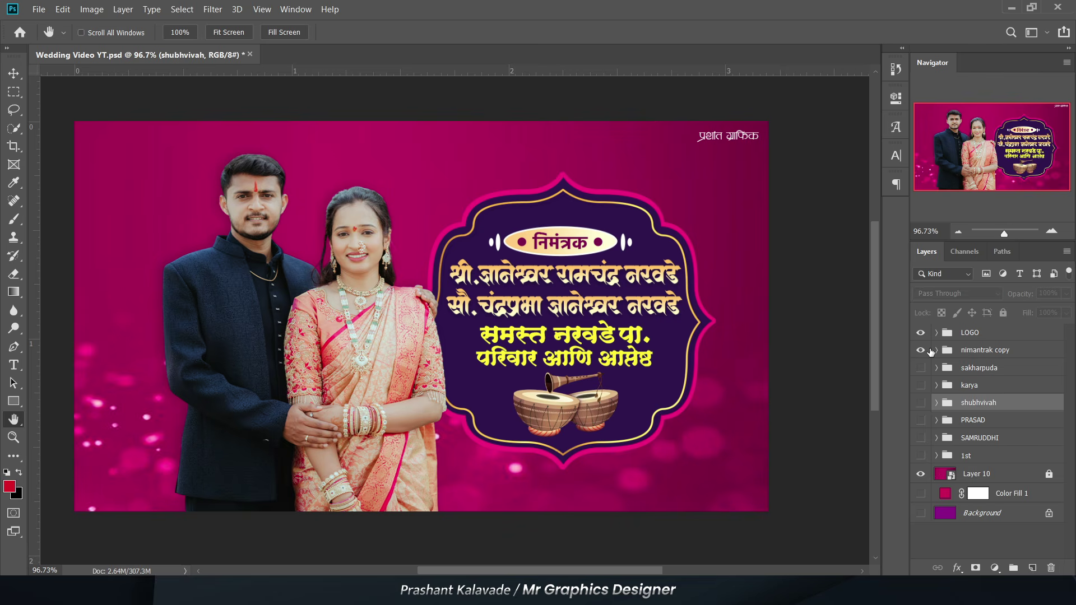
pyautogui.click(921, 350)
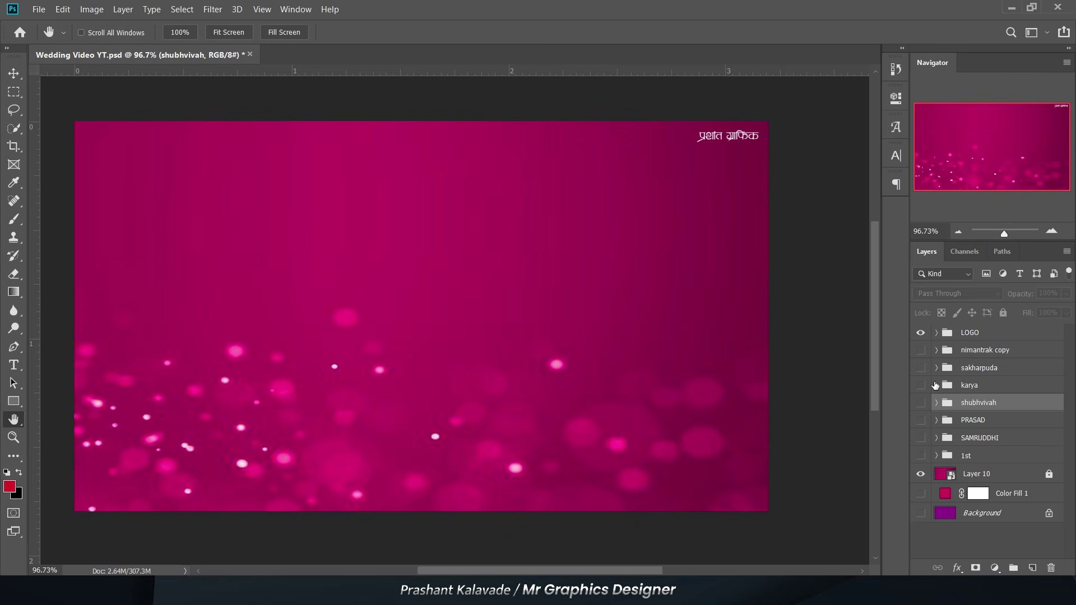
pyautogui.click(921, 455)
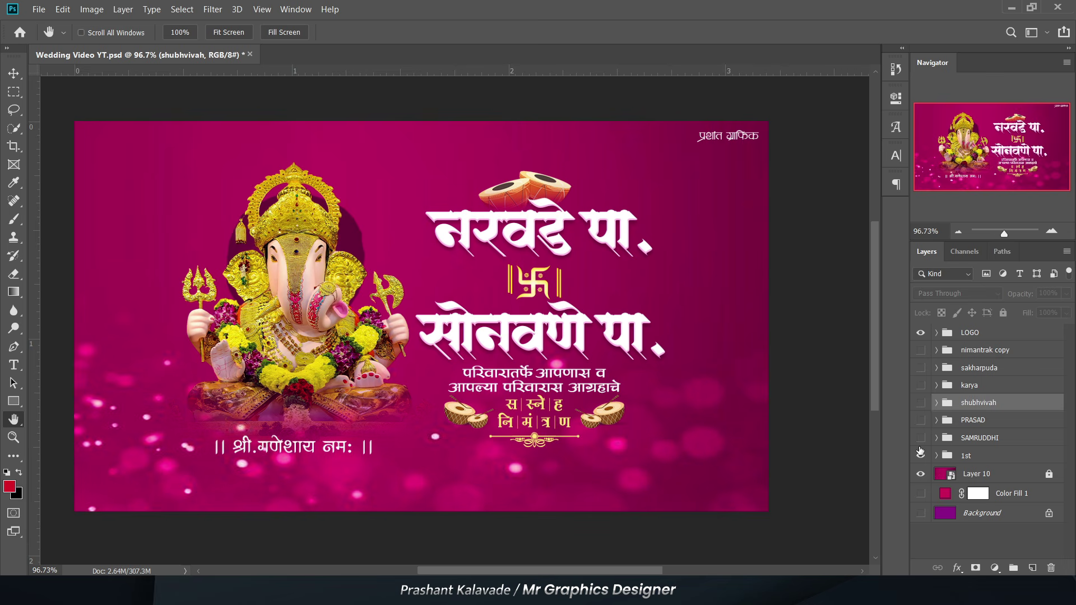
pyautogui.click(920, 455)
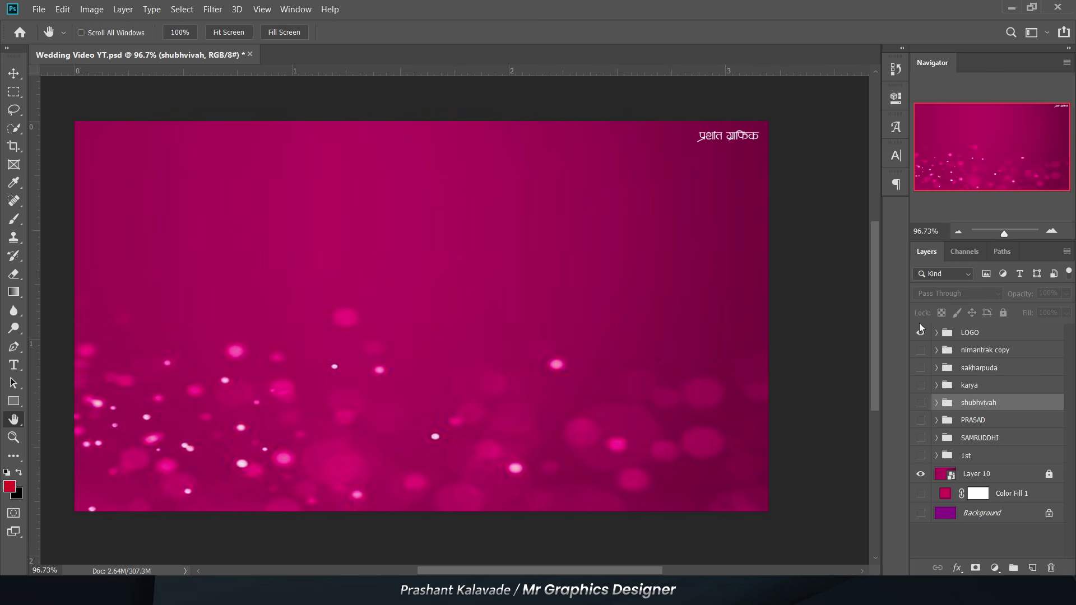
# Hide the LOGO group and export the plain pink background as a PNG named BG.
pyautogui.click(920, 332)
pyautogui.click(38, 9)
pyautogui.moveTo(168, 191)
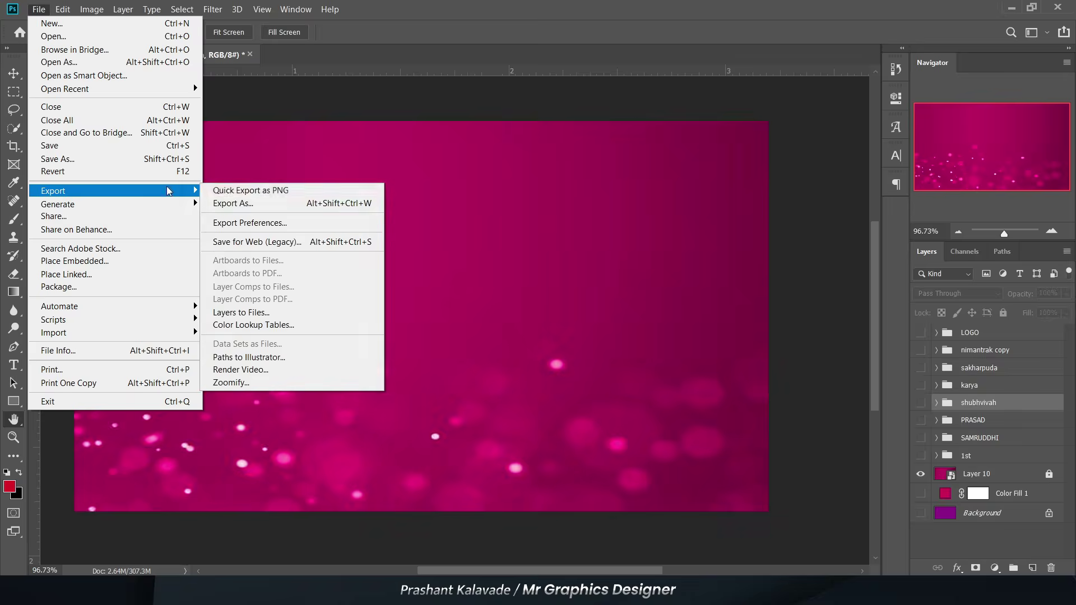
pyautogui.click(228, 190)
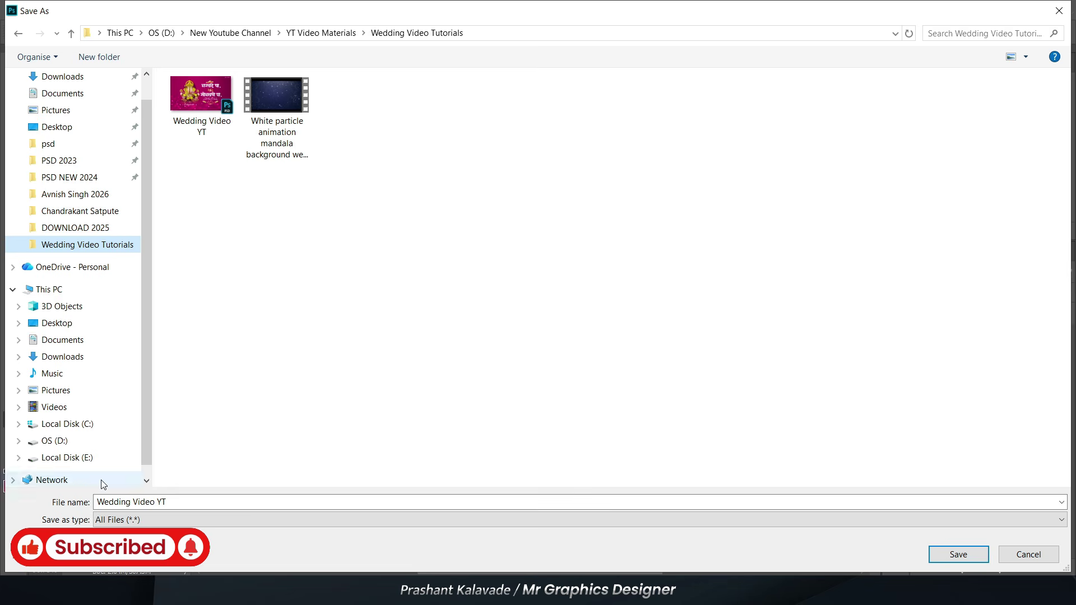
pyautogui.tripleClick(171, 501)
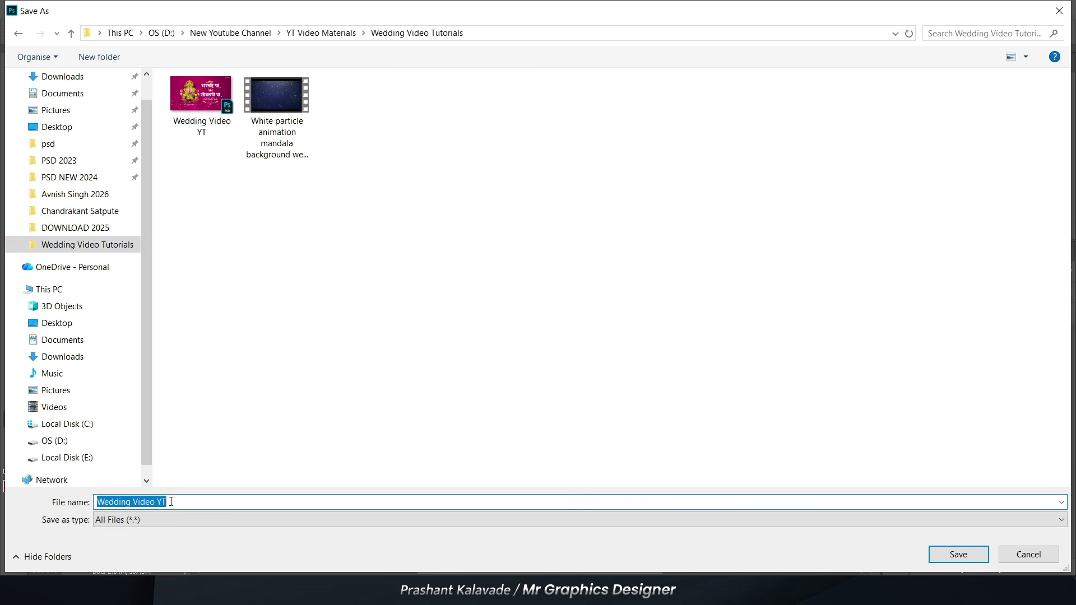
pyautogui.write('BG')
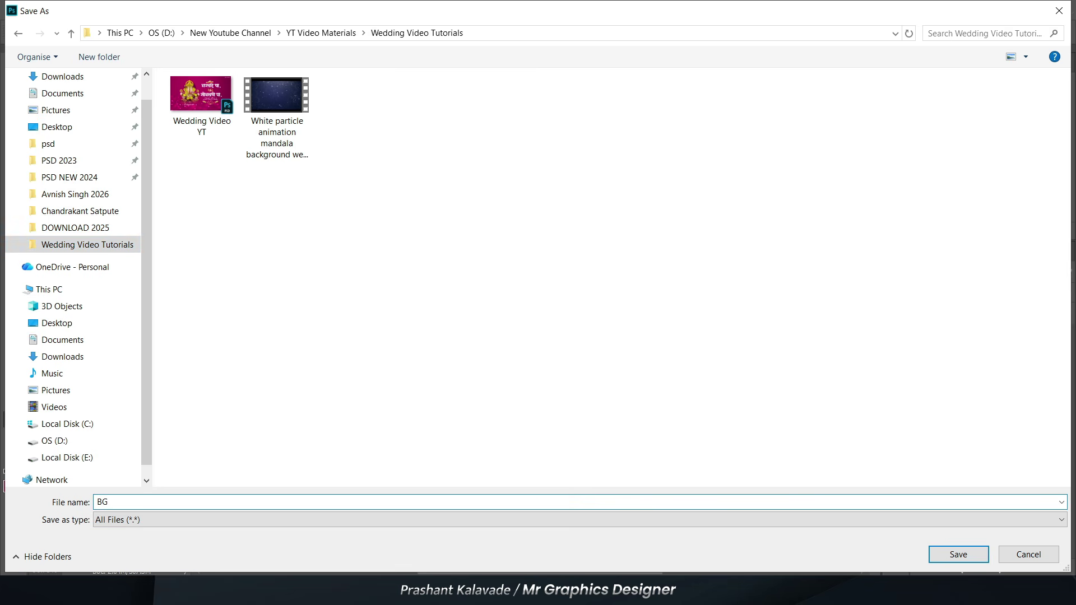
pyautogui.press('Return')
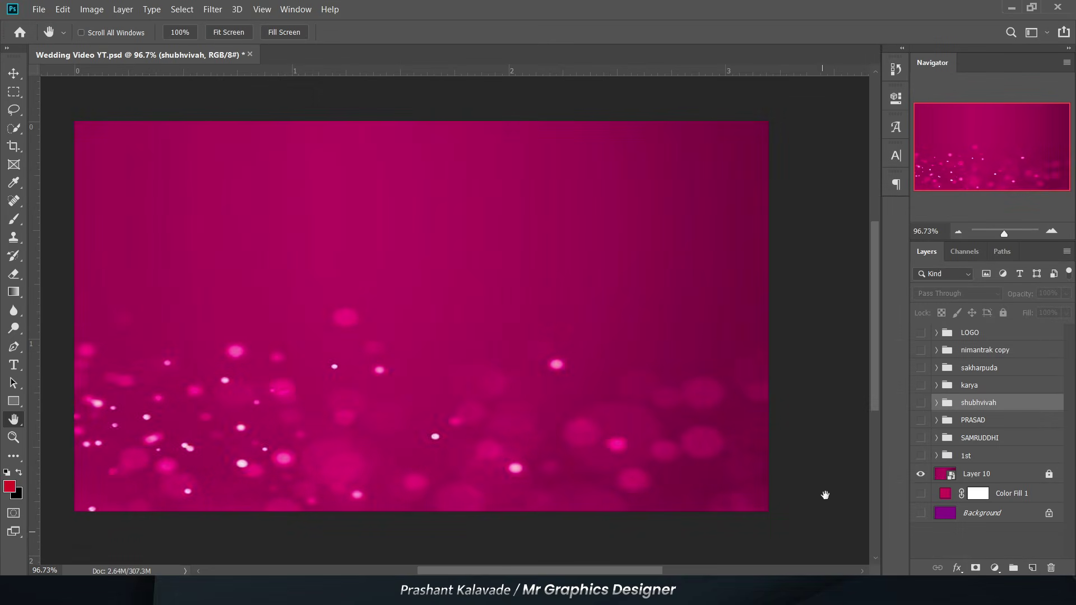
# Hide Layer 10, show the 1st group, and export it on transparency as a PNG named 1.
pyautogui.click(914, 475)
pyautogui.click(918, 456)
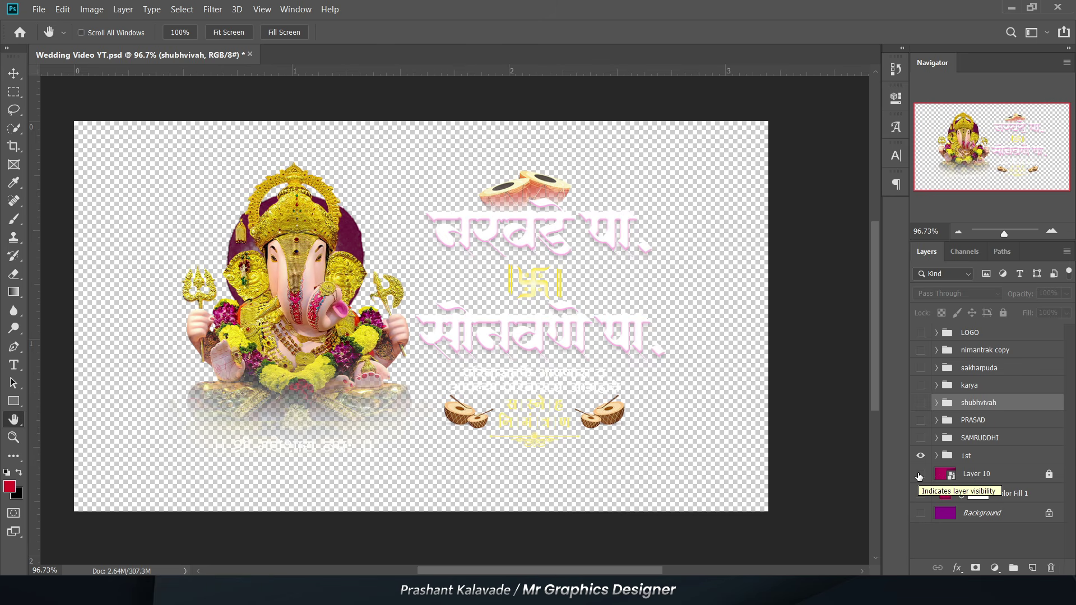
pyautogui.click(38, 8)
pyautogui.moveTo(70, 192)
pyautogui.click(215, 191)
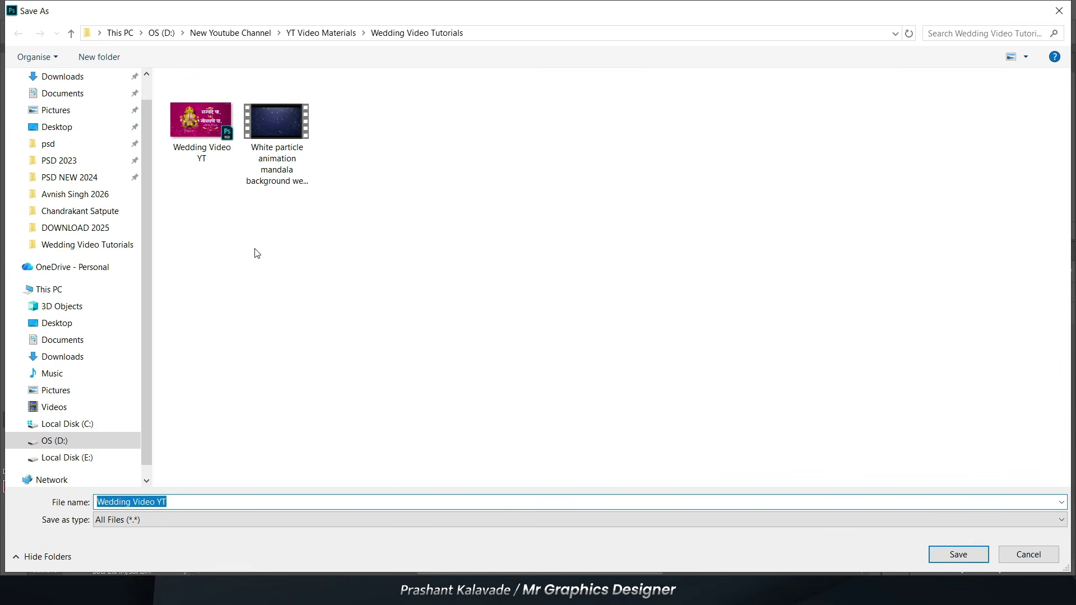
pyautogui.write('1')
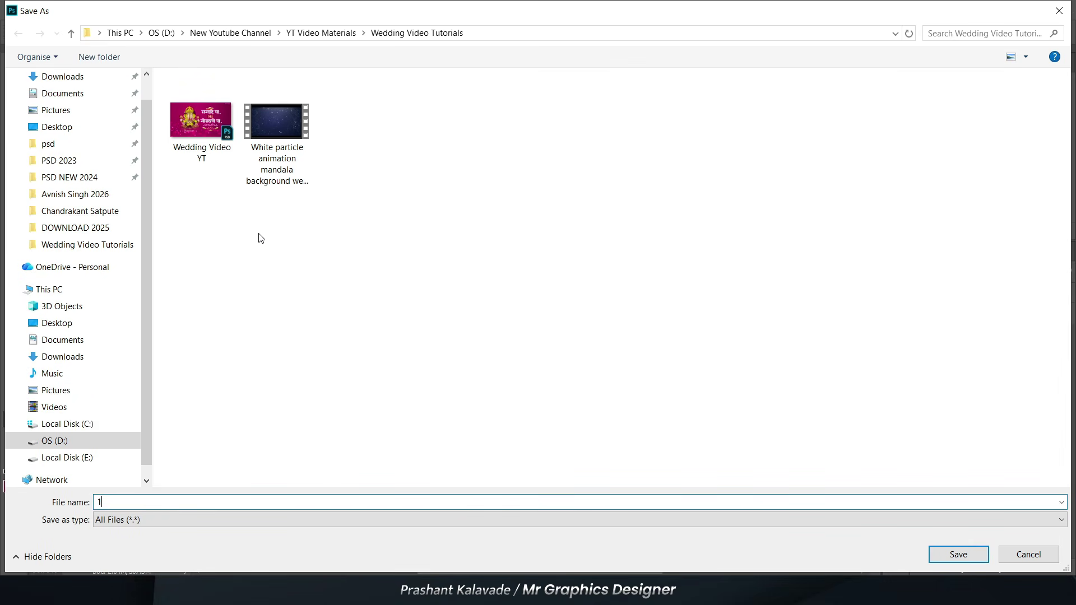
pyautogui.press('Return')
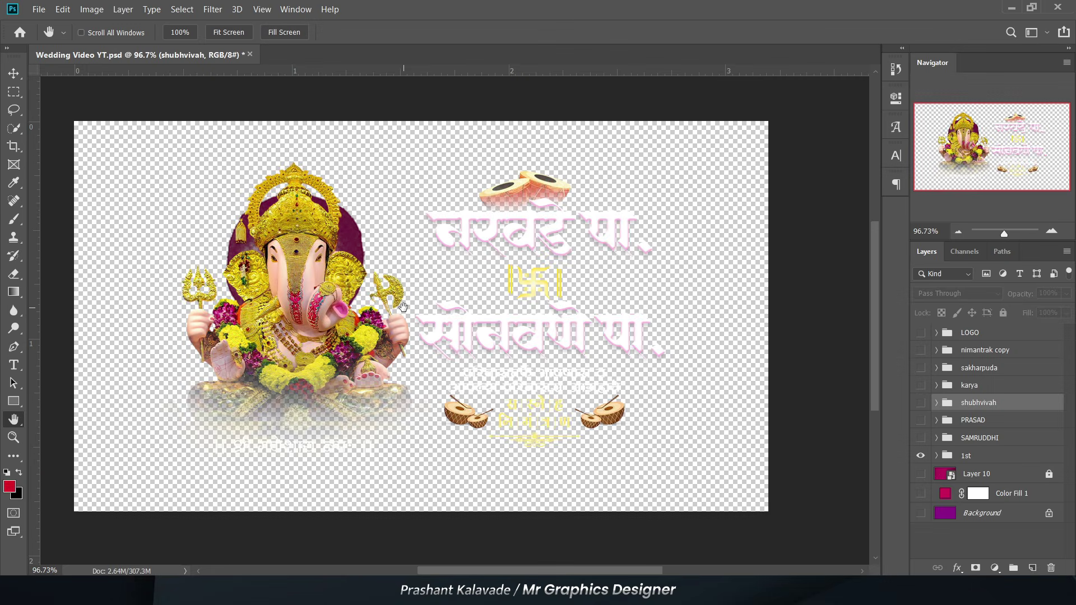
# Replace the visible 1st group with the bride's group, hiding its Group 2 so only her photo shows.
pyautogui.click(919, 456)
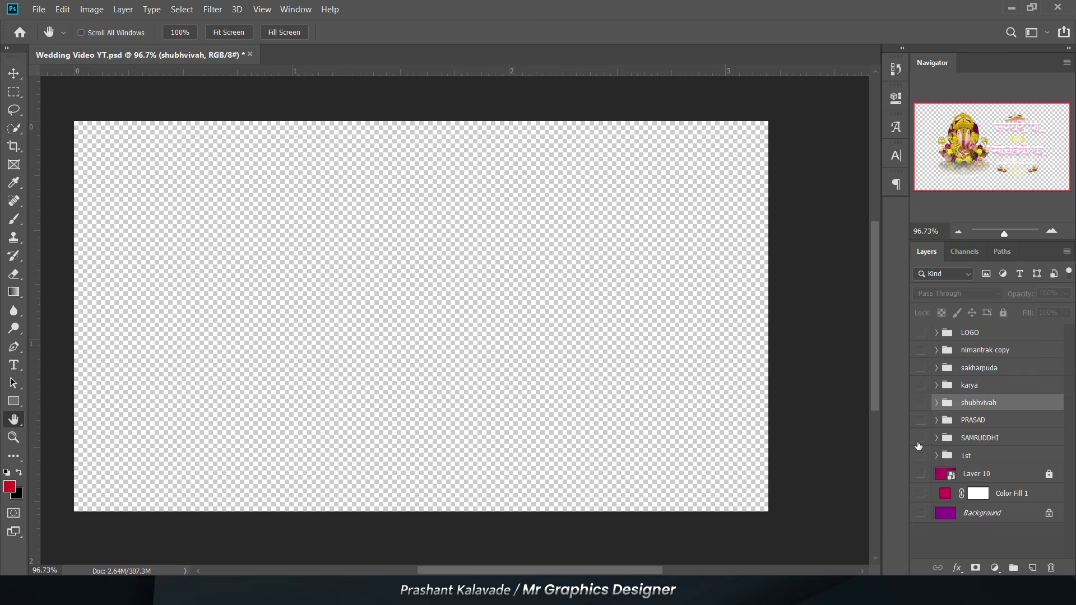
pyautogui.click(919, 439)
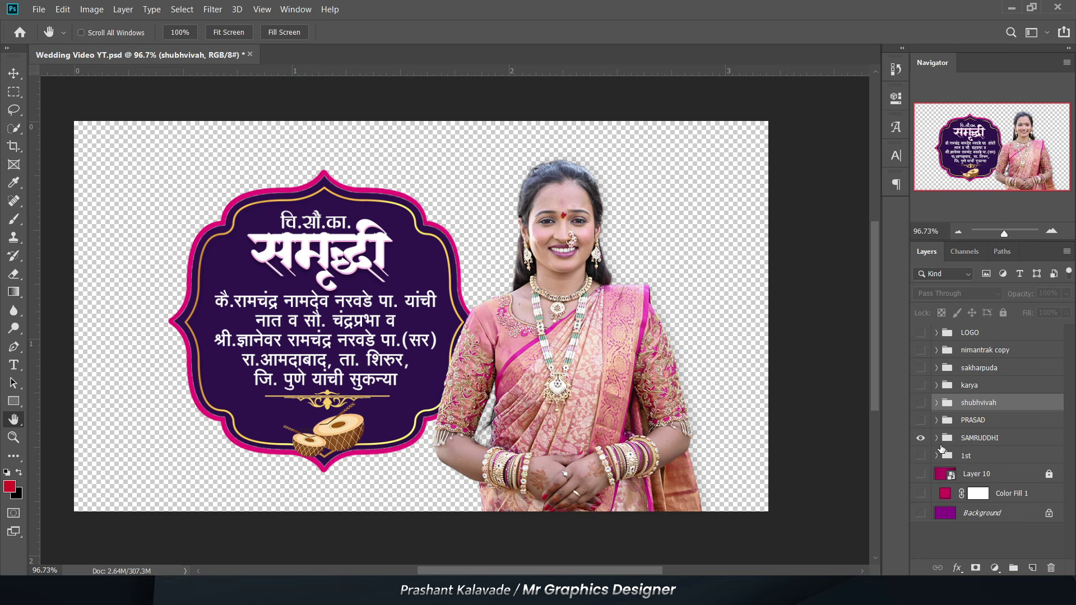
pyautogui.click(936, 437)
pyautogui.click(920, 475)
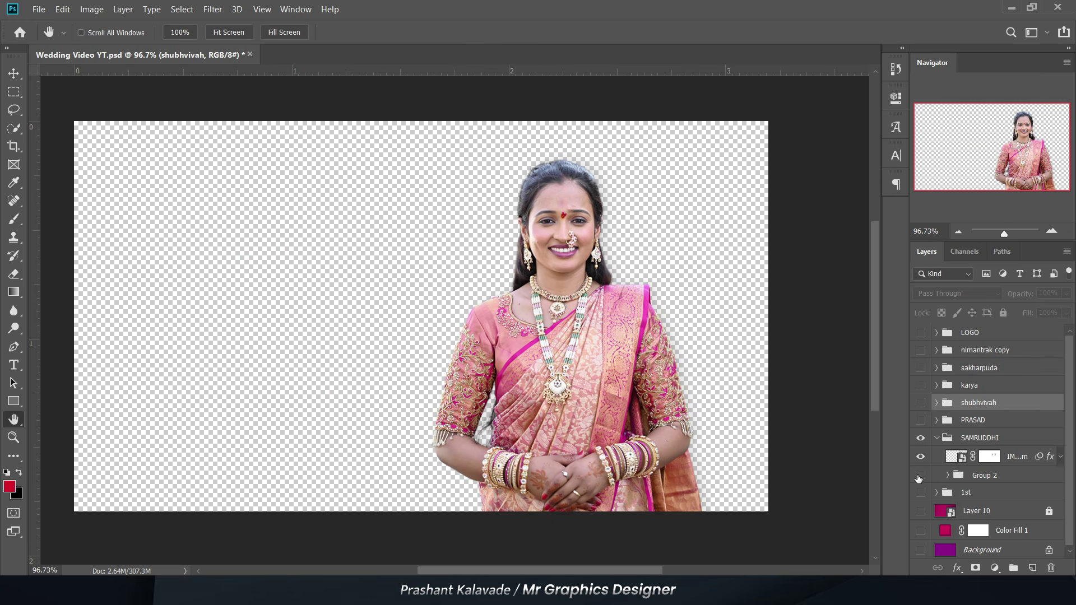
# Export the bride's photo on transparency as a PNG named 2.
pyautogui.click(39, 9)
pyautogui.moveTo(112, 190)
pyautogui.click(223, 194)
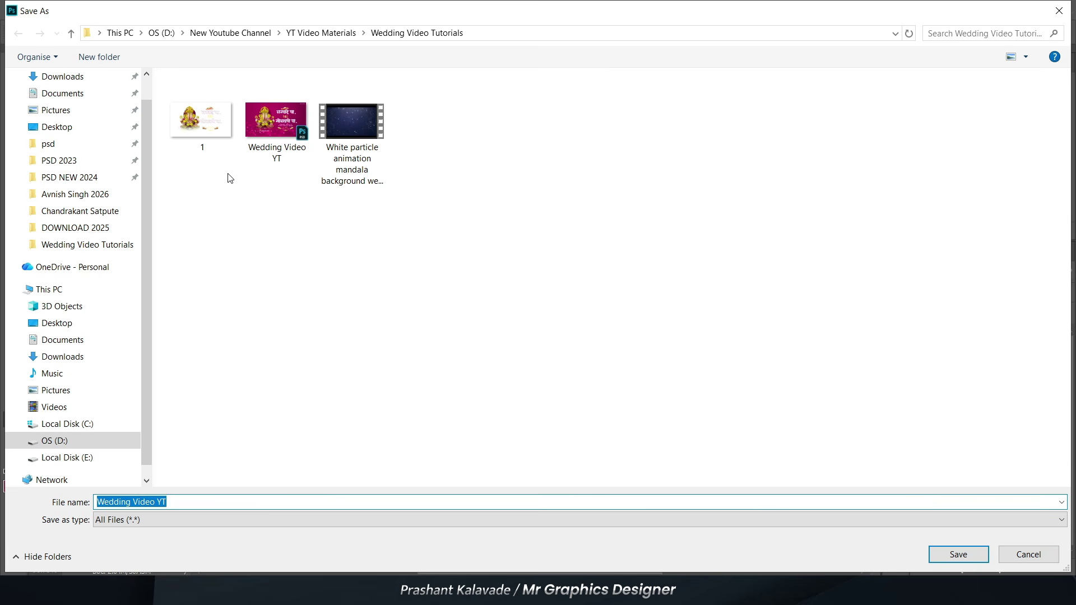
pyautogui.write('2')
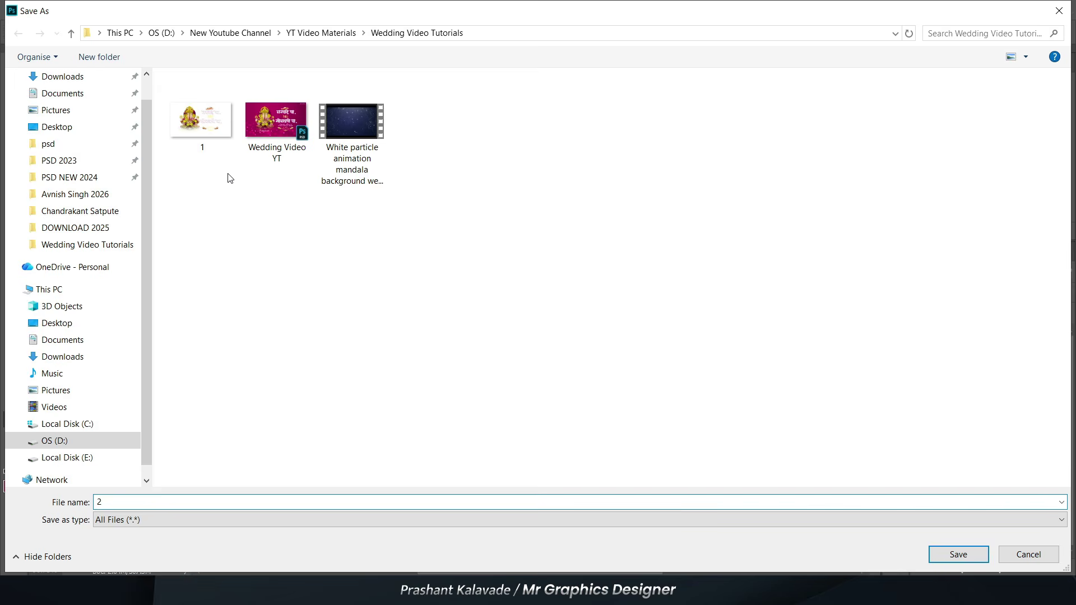
pyautogui.press('Return')
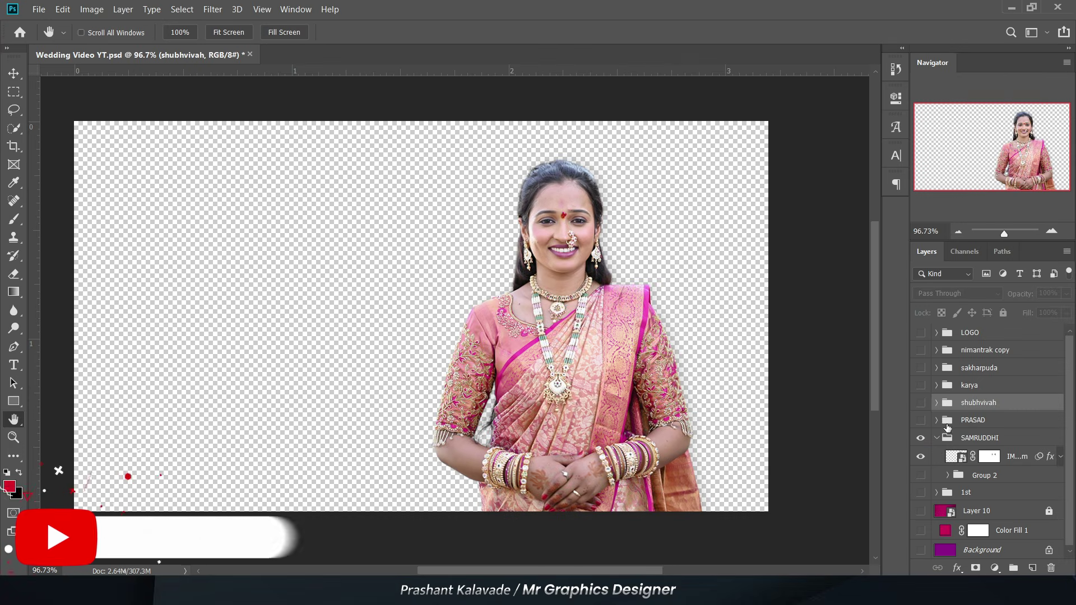
# Show only the TEXT group inside the bride's Group 2, hiding her photo and the SHAPE group, and export it as a PNG named 3.
pyautogui.click(920, 457)
pyautogui.click(921, 475)
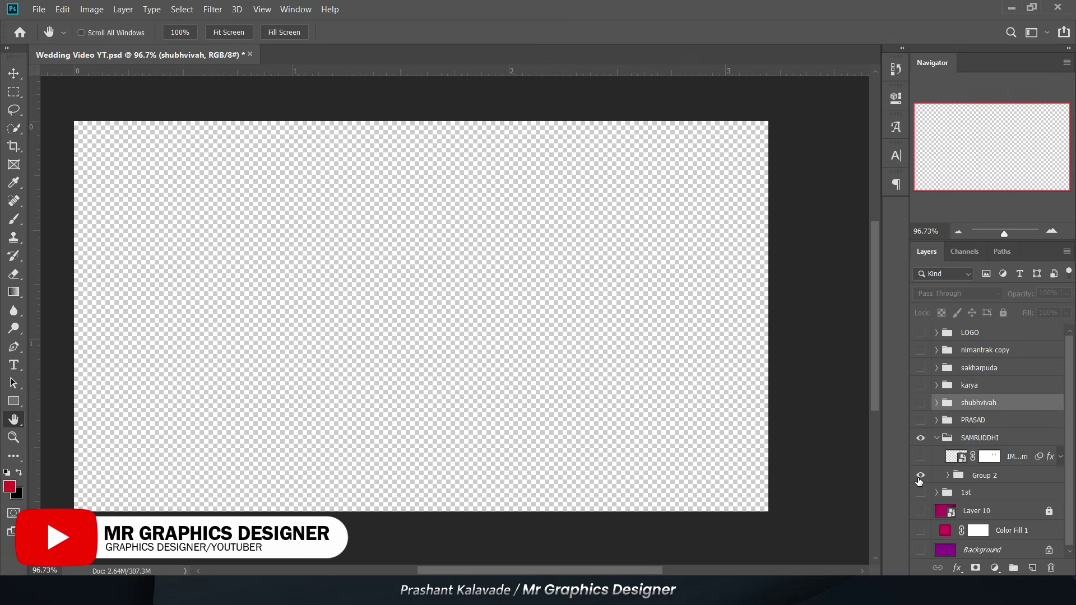
pyautogui.click(947, 476)
pyautogui.scroll(-1, 954, 467)
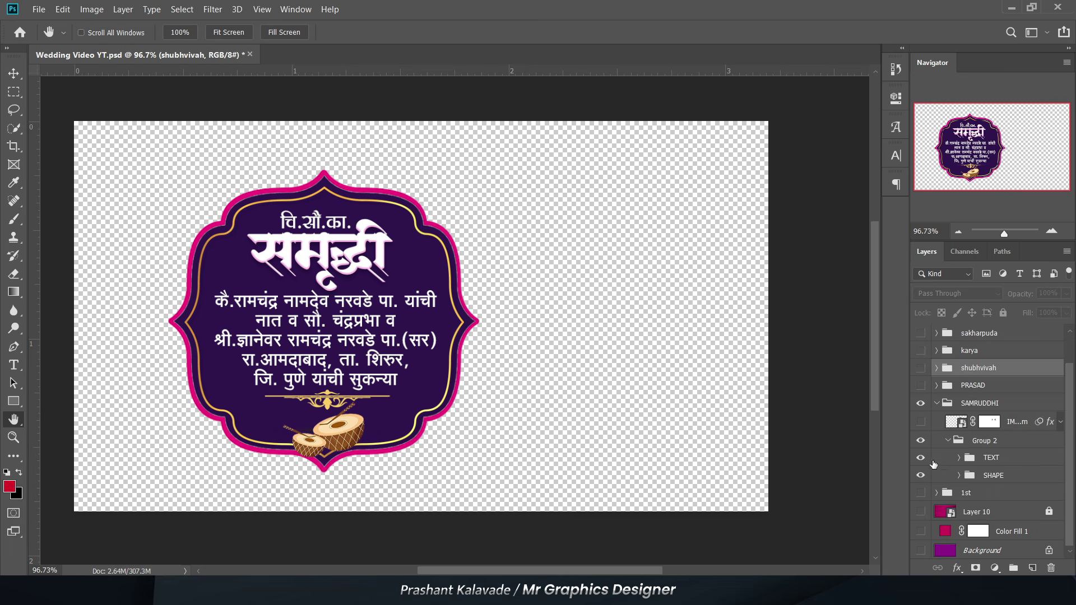
pyautogui.click(920, 475)
pyautogui.click(38, 10)
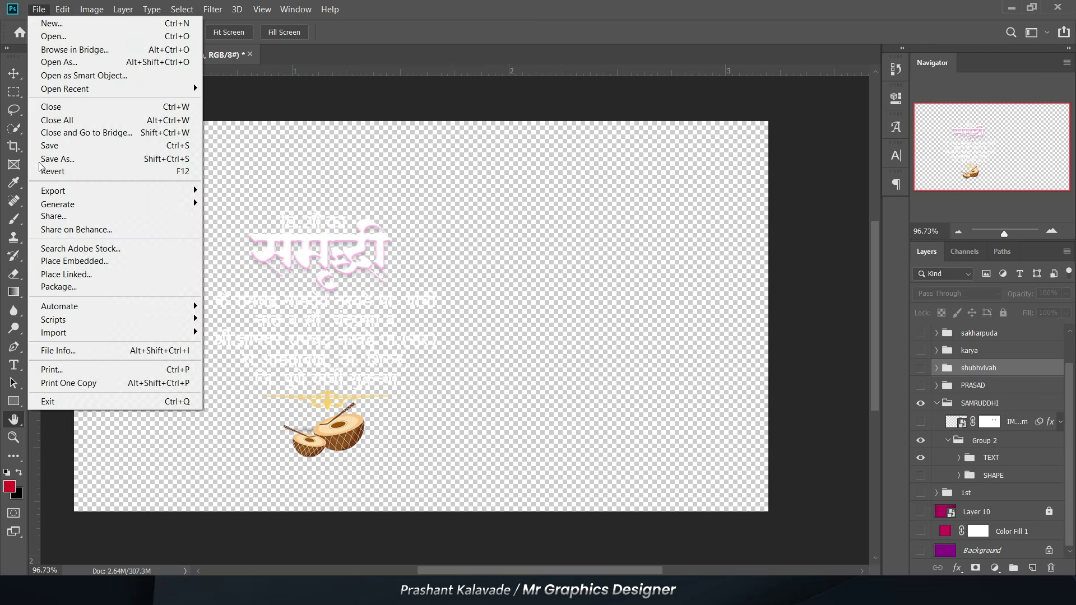
pyautogui.moveTo(45, 188)
pyautogui.click(230, 191)
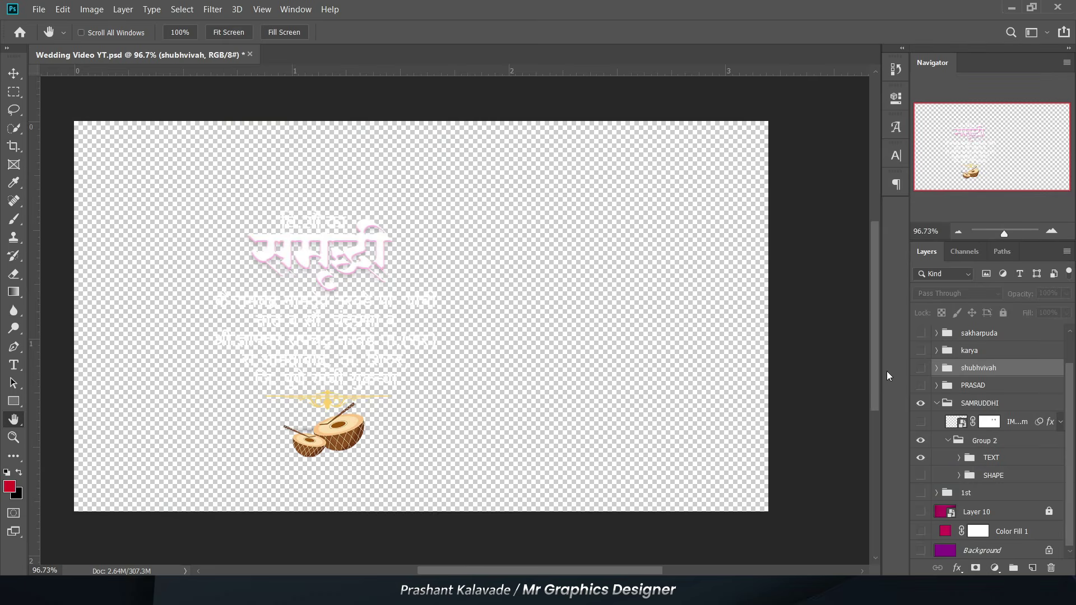
# Hide the bride's text, isolate the purple 2nd line layer in the SHAPE group, and export it as a PNG named SHAPE 1.
pyautogui.keyDown('alt'); pyautogui.click(920, 458); pyautogui.keyUp('alt')
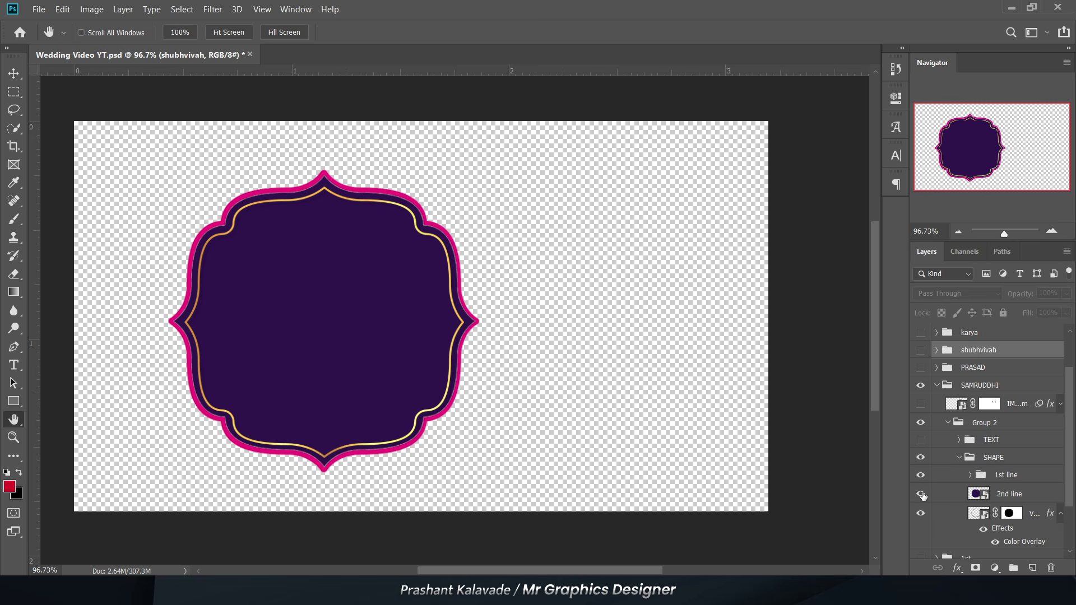
pyautogui.keyDown('alt'); pyautogui.click(921, 493); pyautogui.keyUp('alt')
pyautogui.click(38, 9)
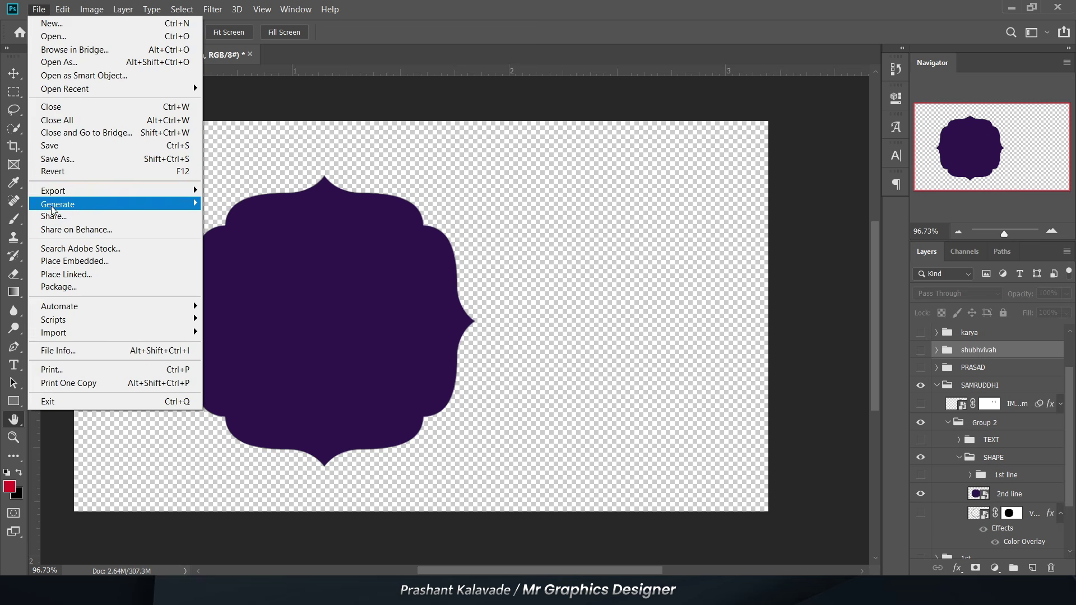
pyautogui.moveTo(56, 192)
pyautogui.click(222, 190)
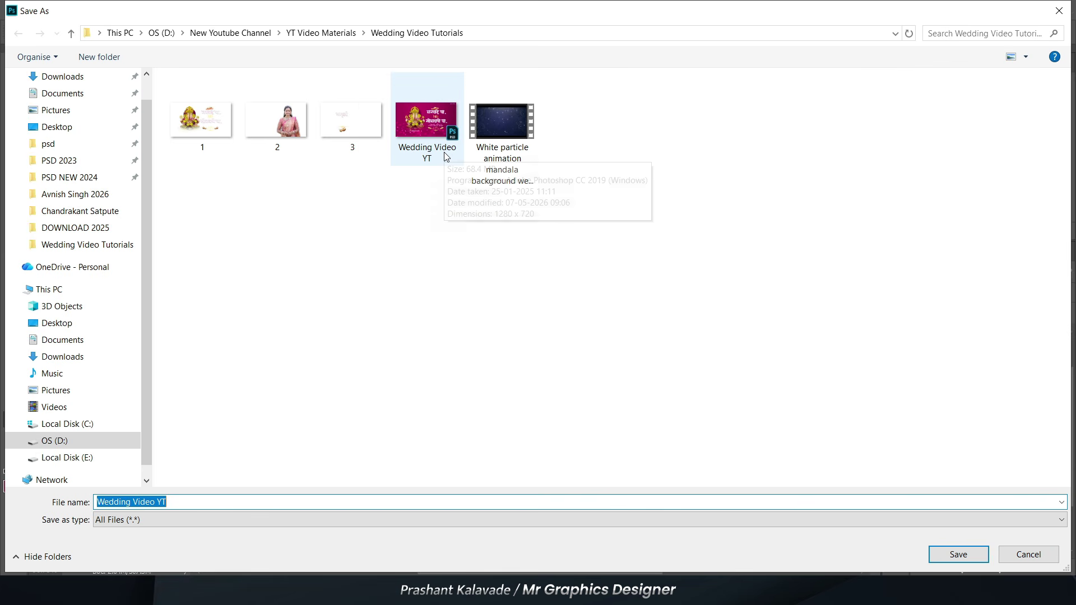
pyautogui.write('SHAPE 1')
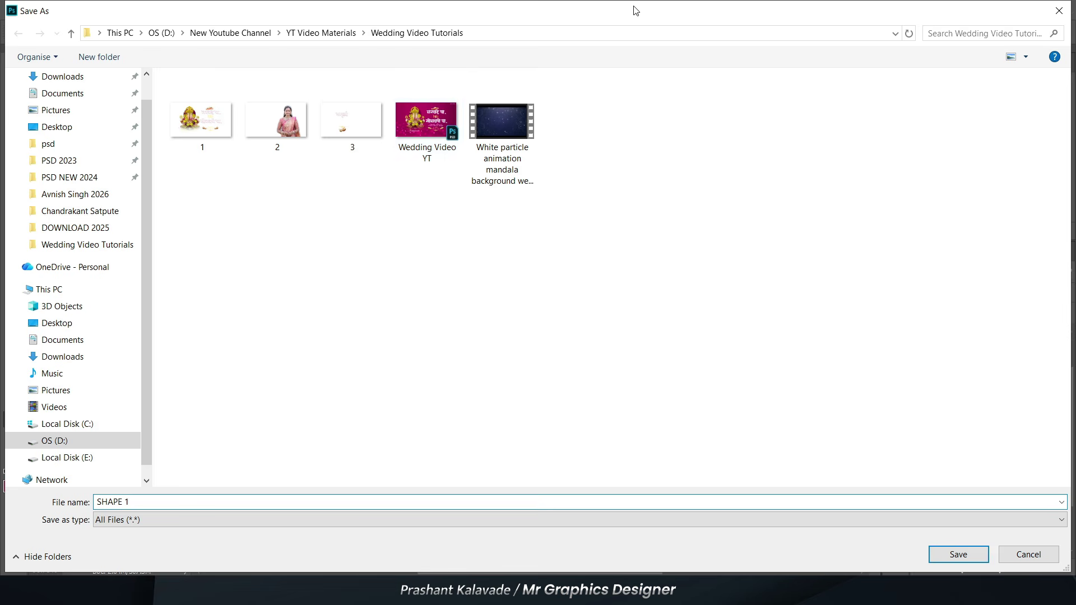
pyautogui.press('Return')
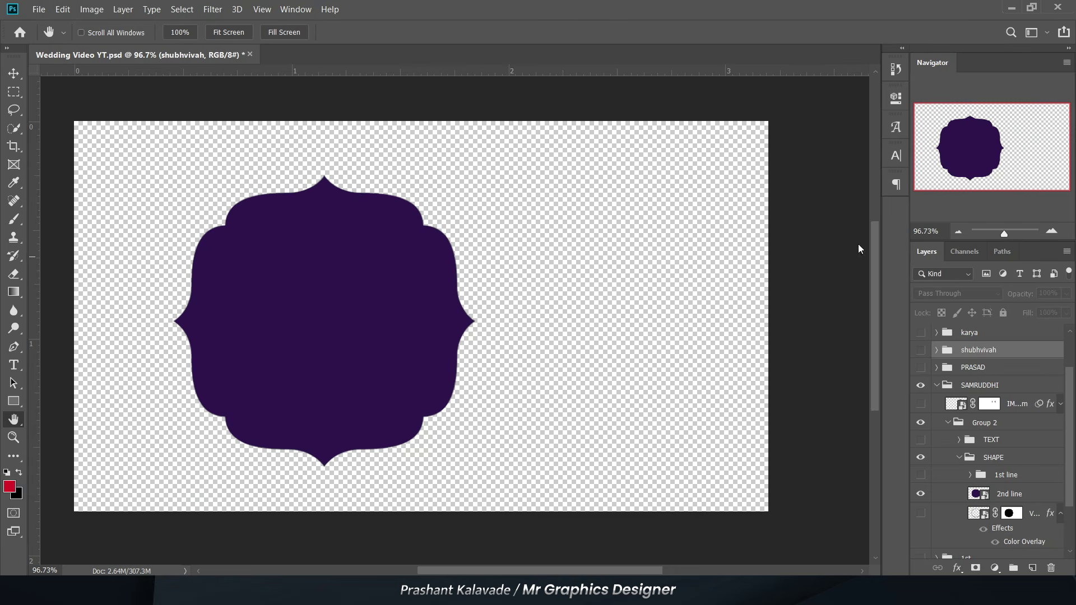
# Show the gold 1st line and pink outline instead of the purple fill, and export them as a PNG named SHAPE 2.
pyautogui.click(920, 494)
pyautogui.click(920, 475)
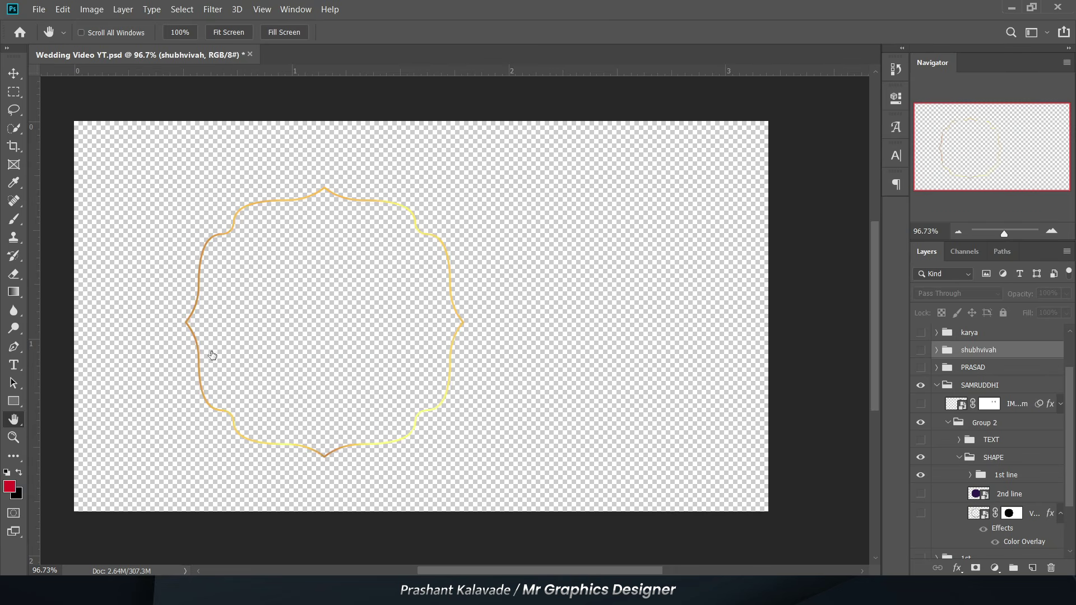
pyautogui.click(38, 9)
pyautogui.moveTo(73, 197)
pyautogui.click(253, 203)
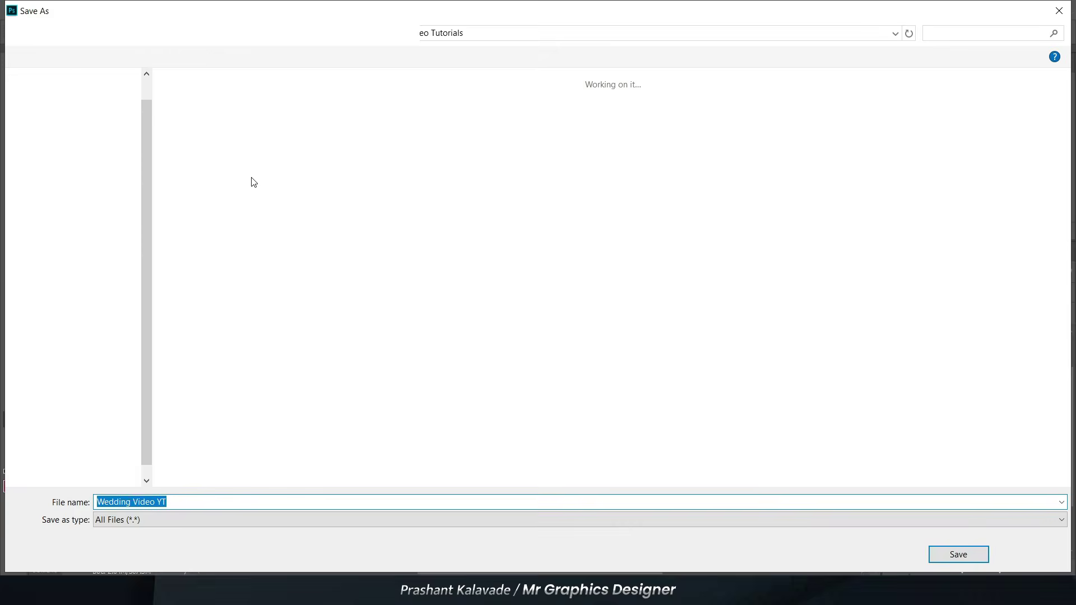
pyautogui.click(424, 122)
pyautogui.click(195, 506)
pyautogui.press('BackSpace')
pyautogui.write('2')
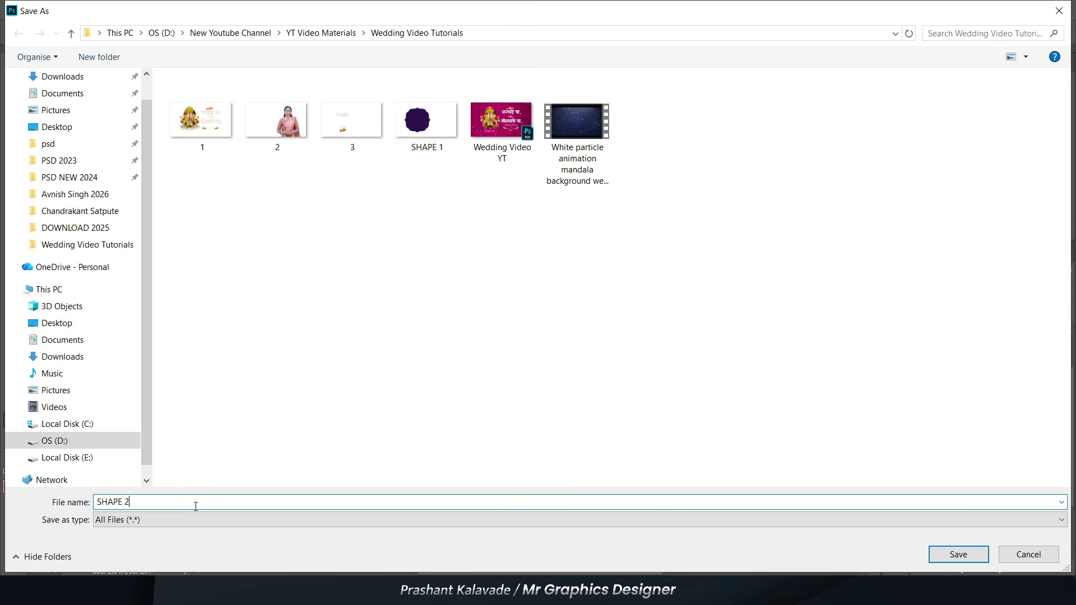
pyautogui.press('Return')
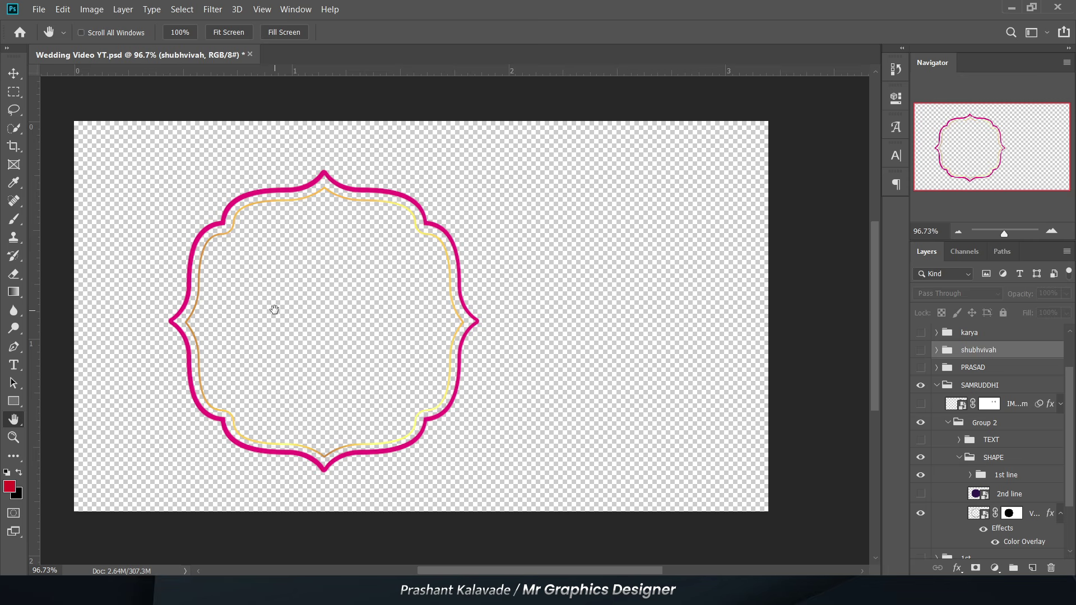
# Make the bride's text, purple shape and photo visible again and collapse her group.
pyautogui.click(920, 439)
pyautogui.click(919, 491)
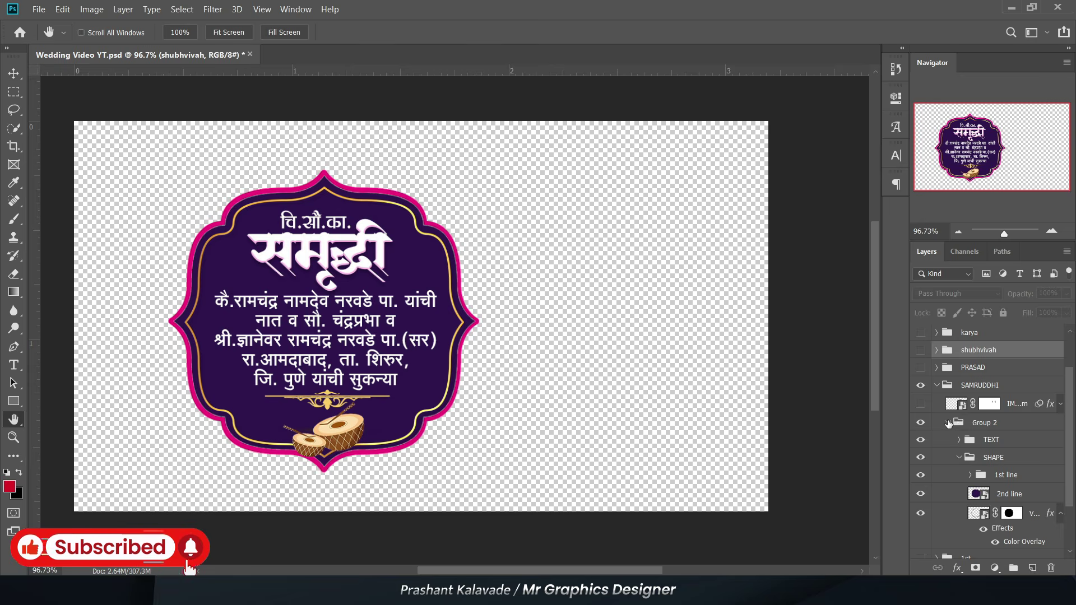
pyautogui.click(948, 423)
pyautogui.click(937, 437)
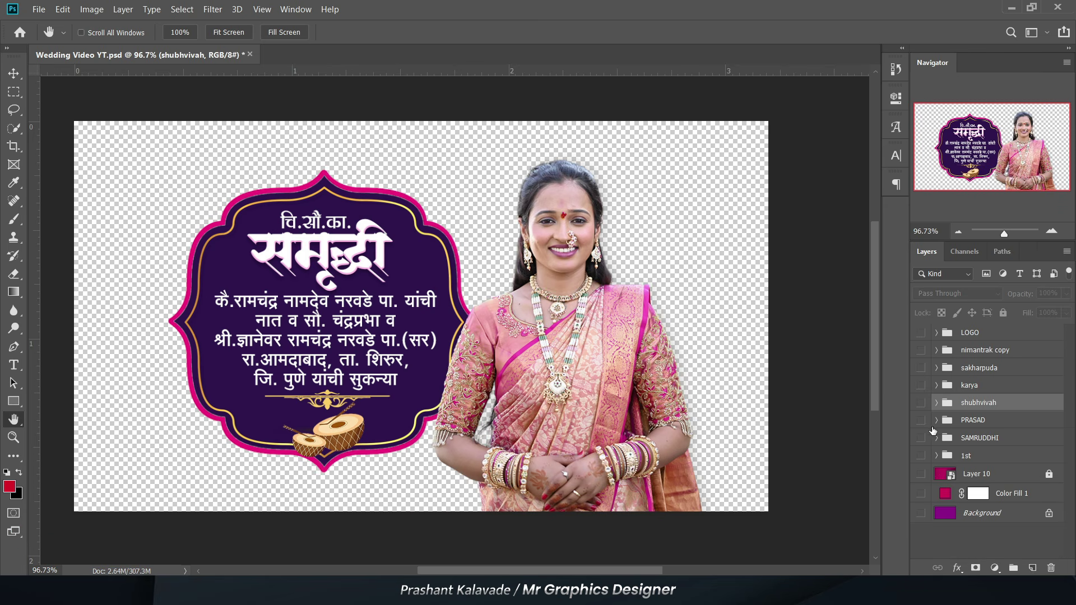
# Replace the visible bride's group with the groom's group, hiding his photo and SHAPE group so only the text shows.
pyautogui.click(920, 438)
pyautogui.click(921, 420)
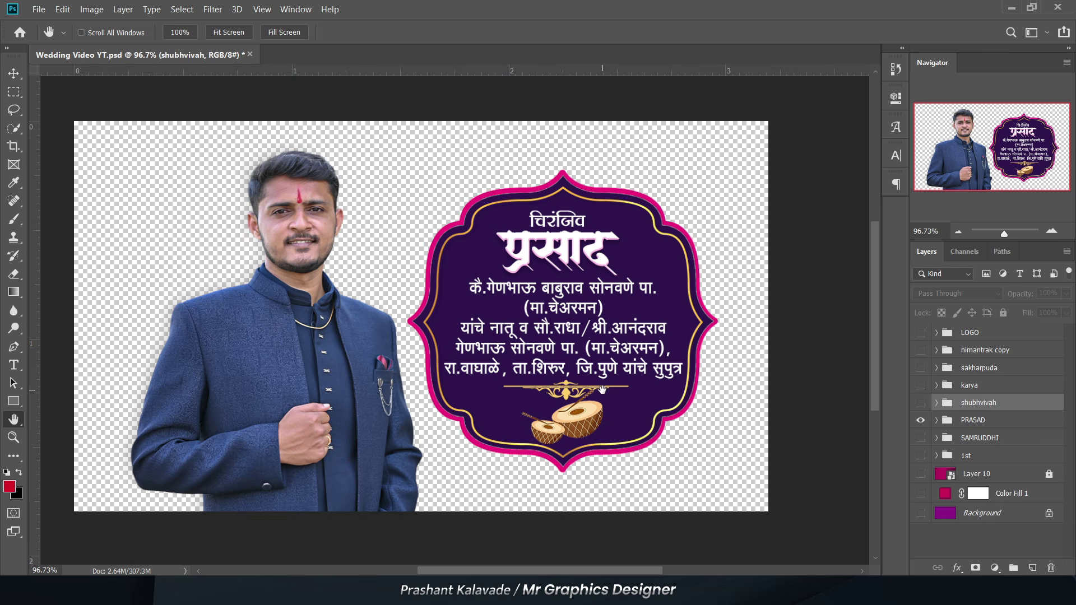
pyautogui.click(972, 420)
pyautogui.click(936, 420)
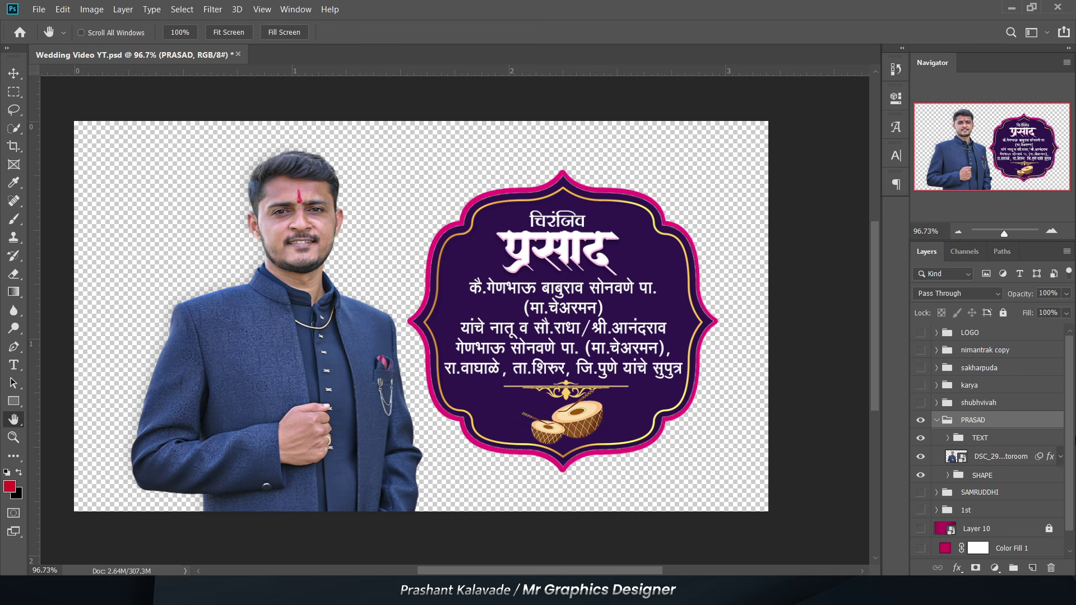
pyautogui.moveTo(920, 456); pyautogui.dragTo(921, 475)
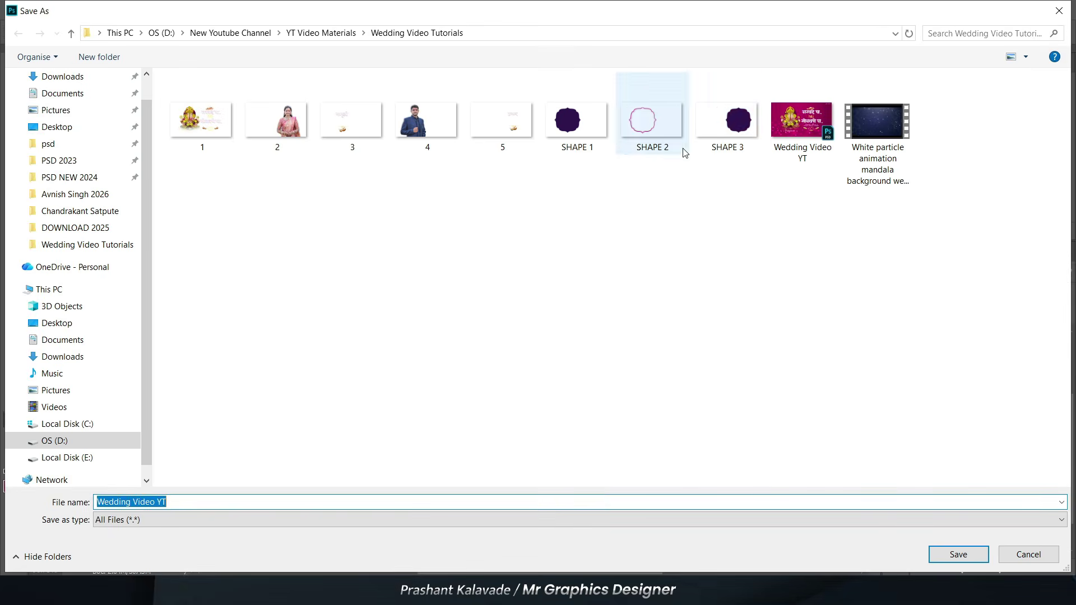
# Export the groom's frame outline as SHAPE 4 and the nimantrak copy text with drums as 11.
pyautogui.click(728, 120)
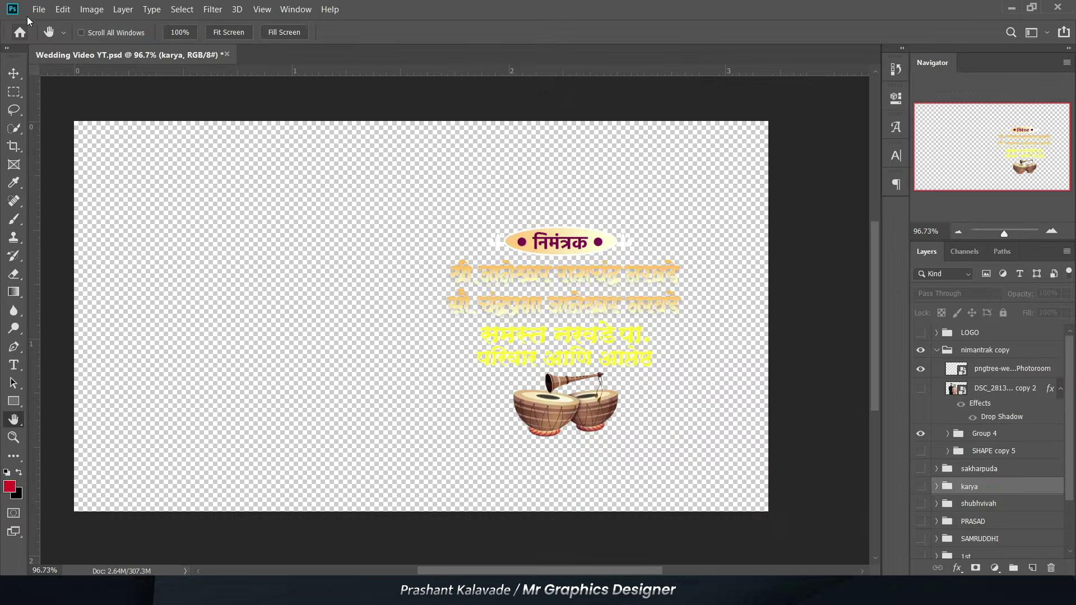
pyautogui.click(27, 16)
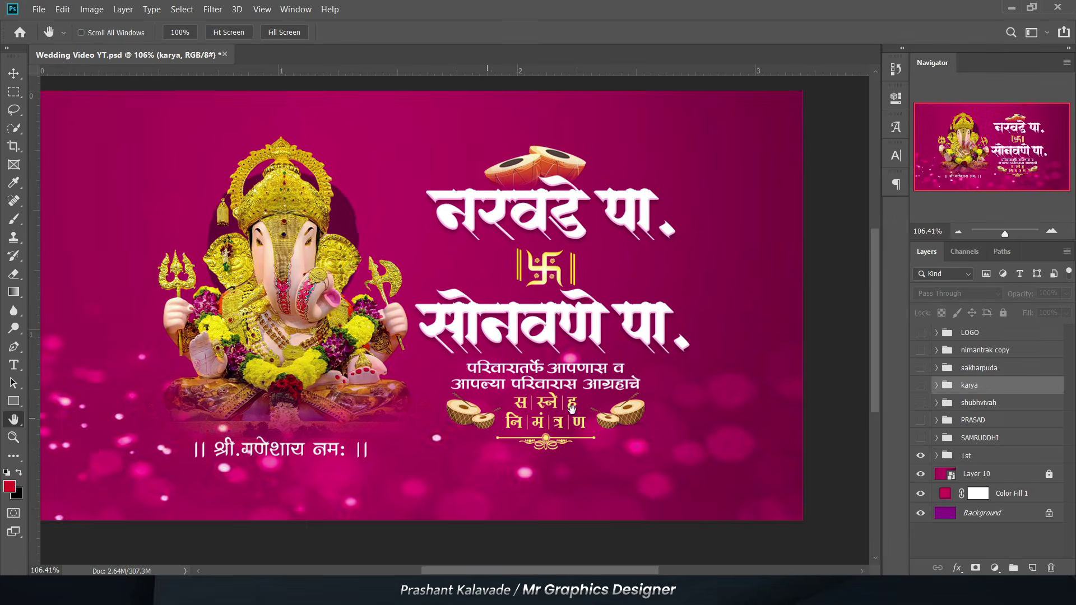
pyautogui.hotkey('ctrl', '0')
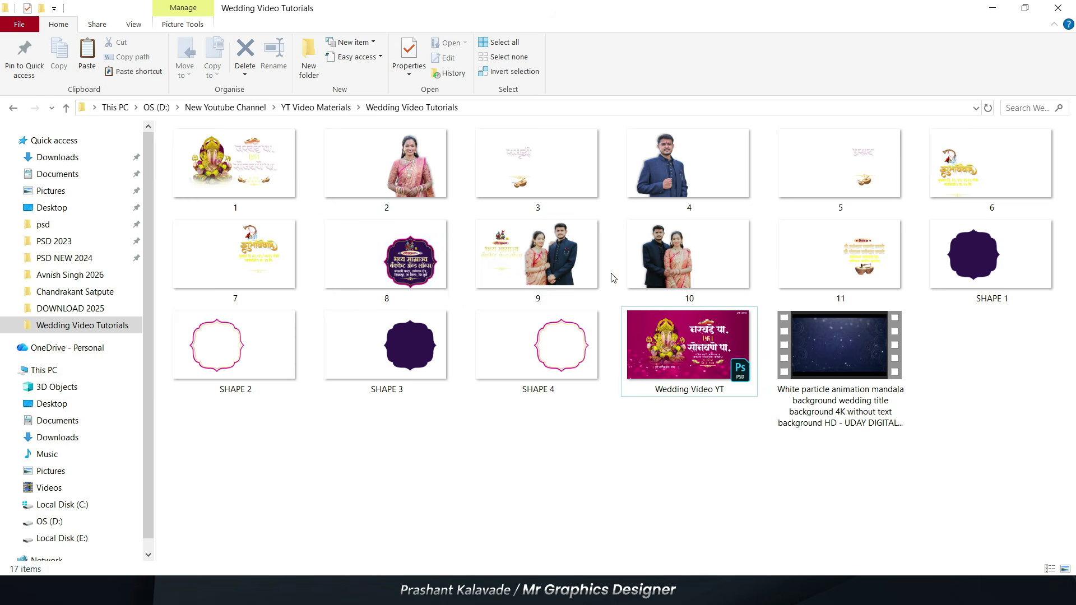
pyautogui.scroll(1, 613, 278)
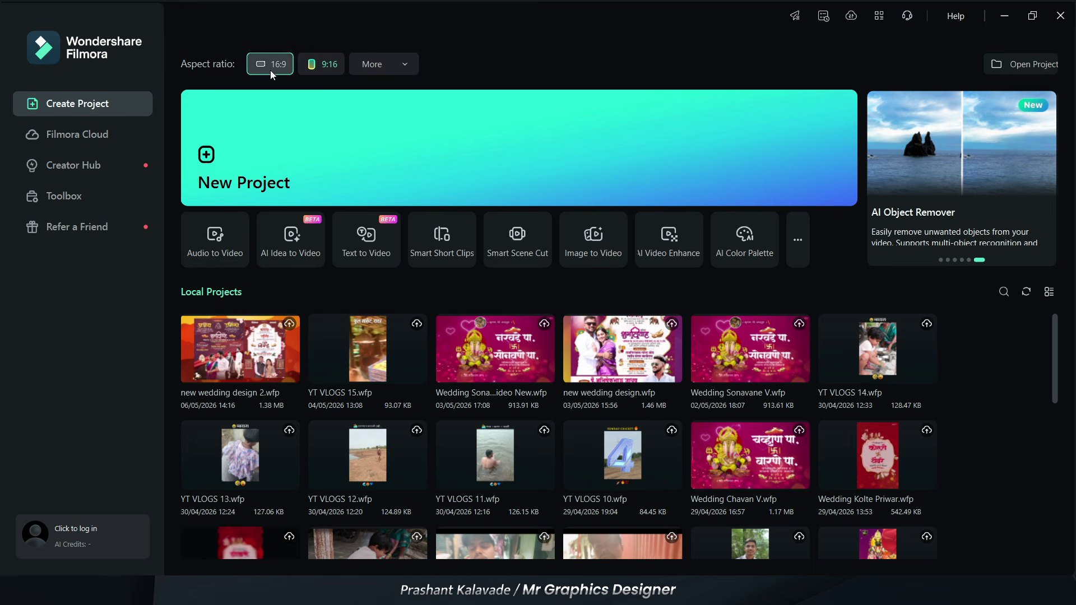
# Switch to Wondershare Filmora, create a new 16:9 project, and import the BG image and the MP3 audio file.
pyautogui.click(259, 147)
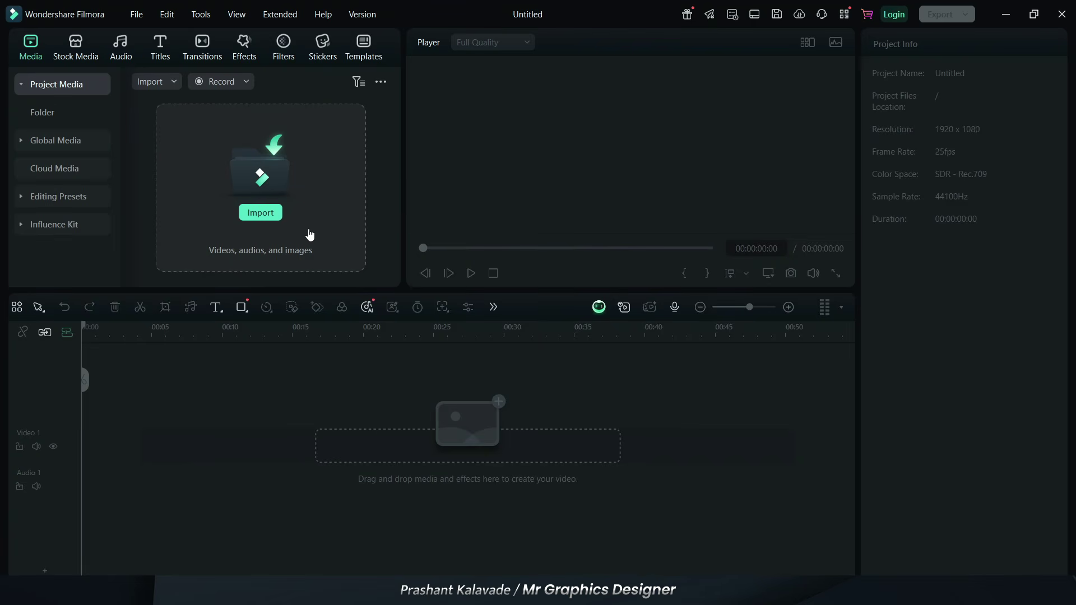
pyautogui.click(273, 221)
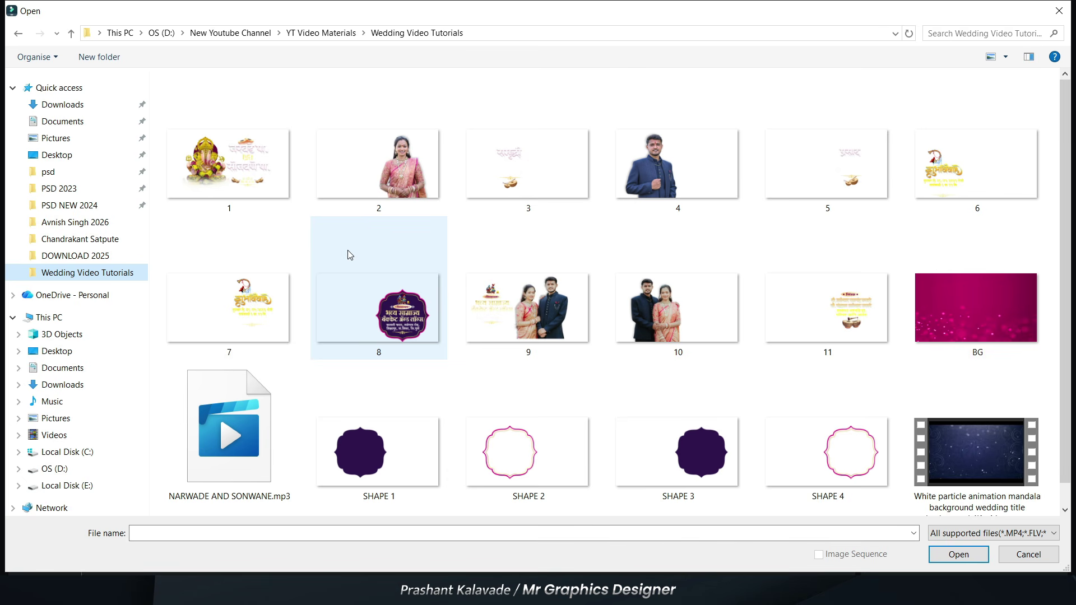
pyautogui.scroll(-1, 347, 246)
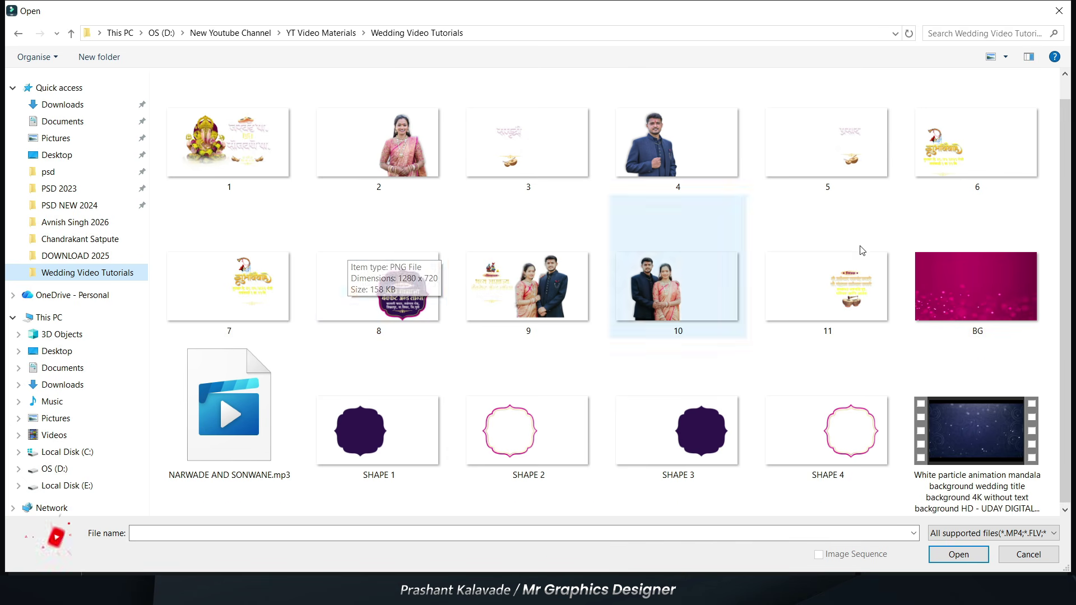
pyautogui.click(975, 286)
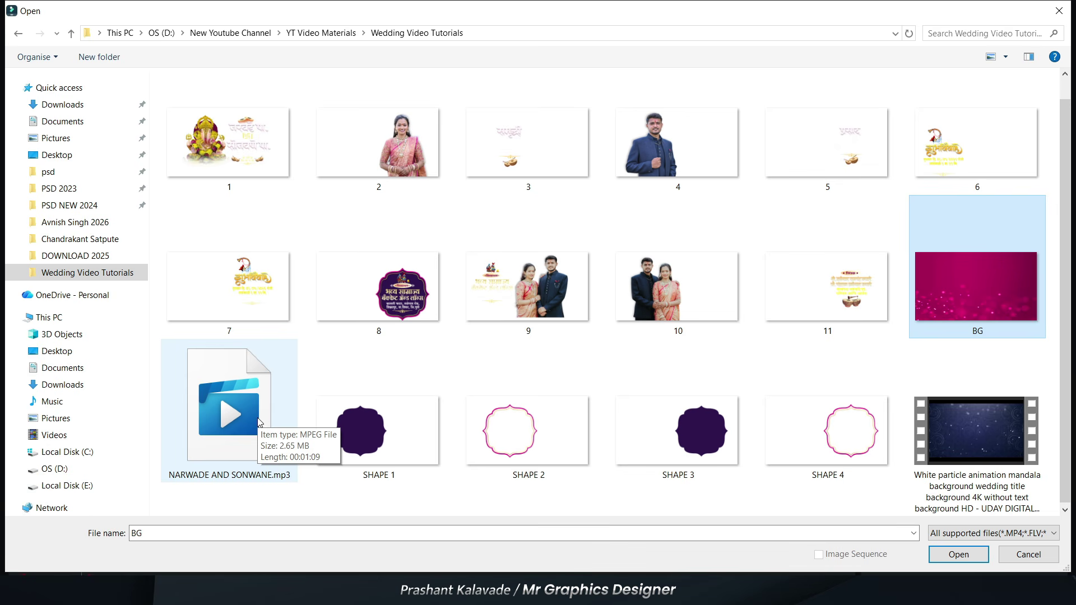
pyautogui.keyDown('ctrl'); pyautogui.click(283, 429); pyautogui.keyUp('ctrl')
pyautogui.click(959, 554)
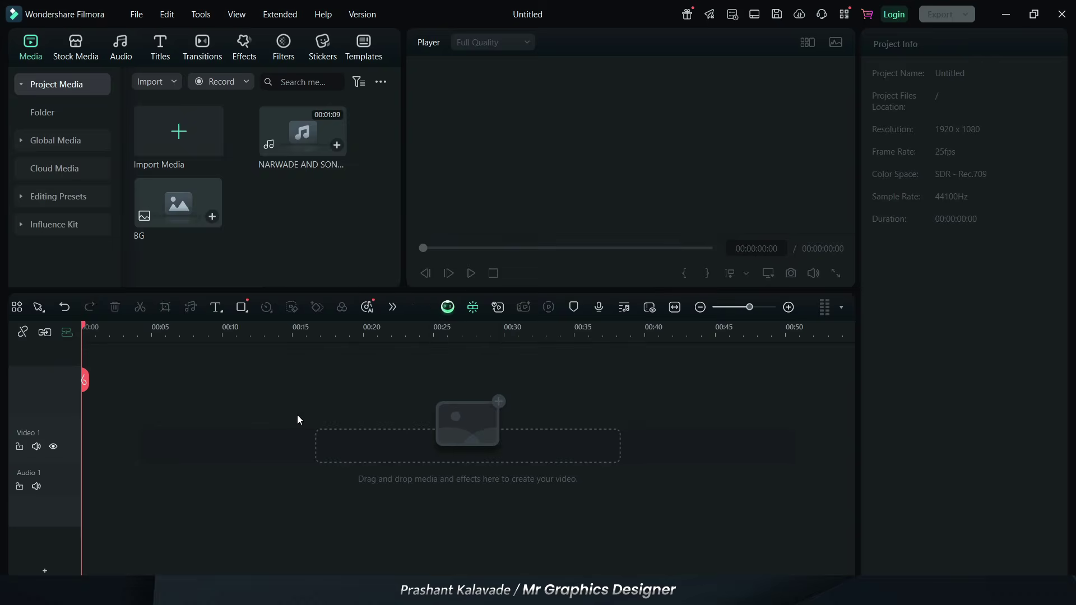
# Place BG on Video 1 and the MP3 on Audio 1, extending BG to the end of the audio at 00:01:09:14.
pyautogui.moveTo(202, 239); pyautogui.dragTo(841, 414)
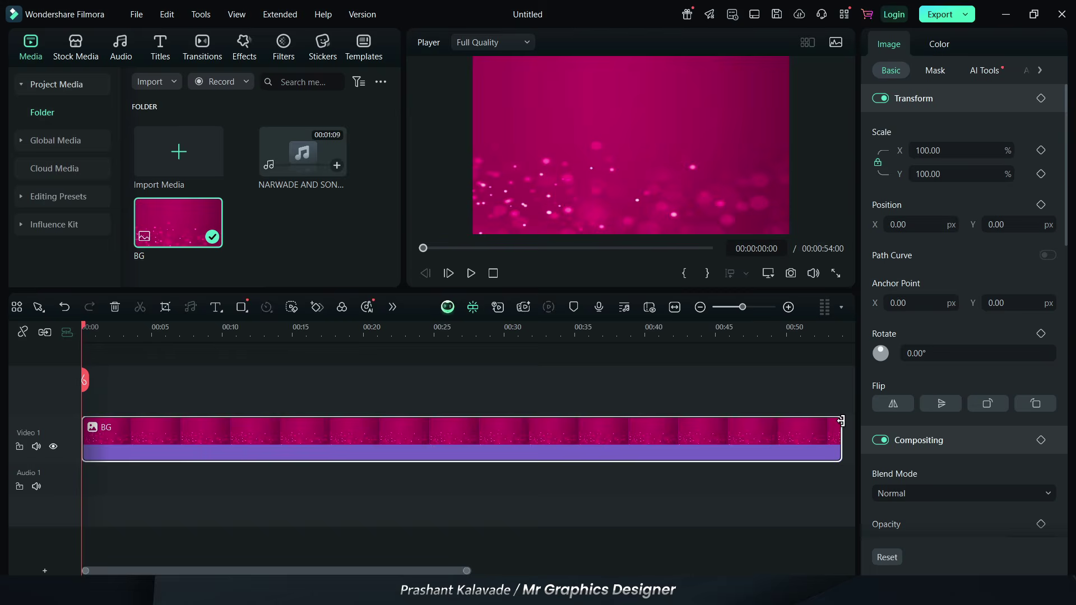
pyautogui.moveTo(294, 188); pyautogui.dragTo(353, 354)
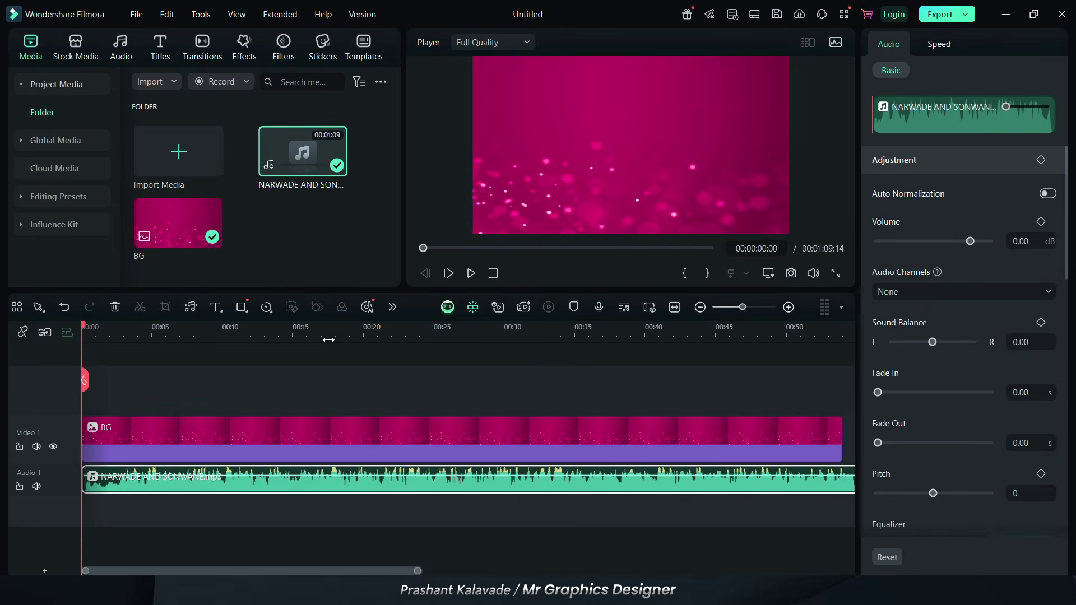
pyautogui.moveTo(512, 434); pyautogui.dragTo(638, 435)
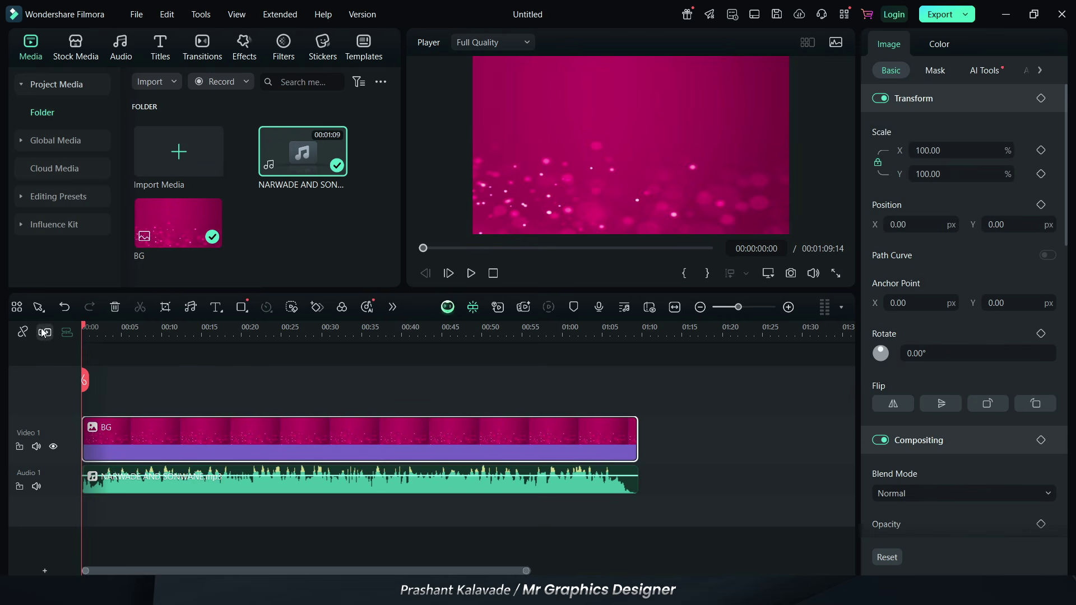
# Add a timeline marker at 00:00:03:10 and move the playhead back to 00:00:02:22.
pyautogui.moveTo(97, 331); pyautogui.dragTo(185, 351)
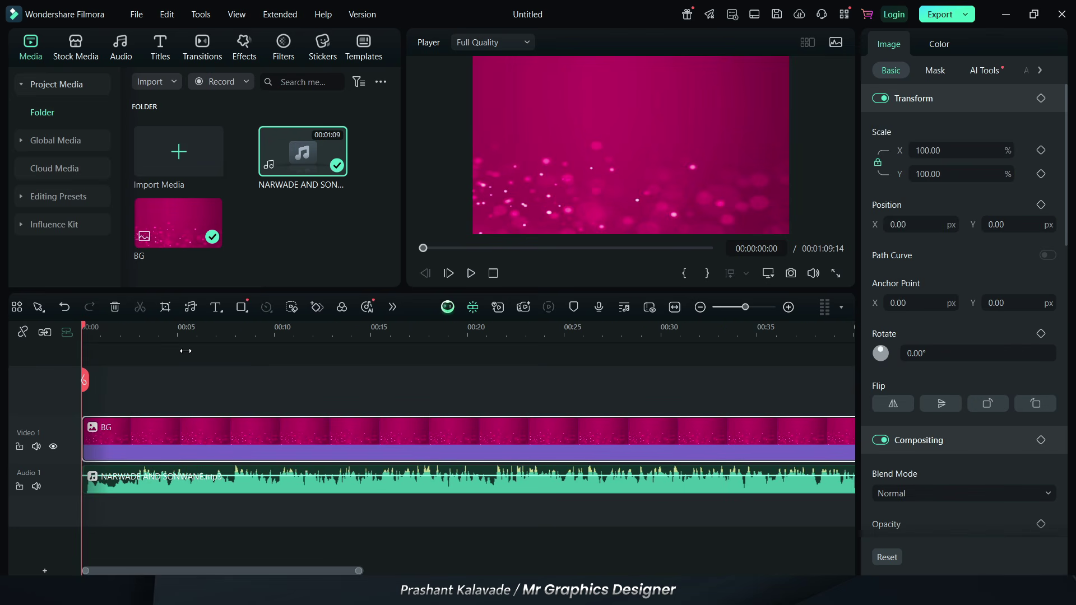
pyautogui.click(206, 397)
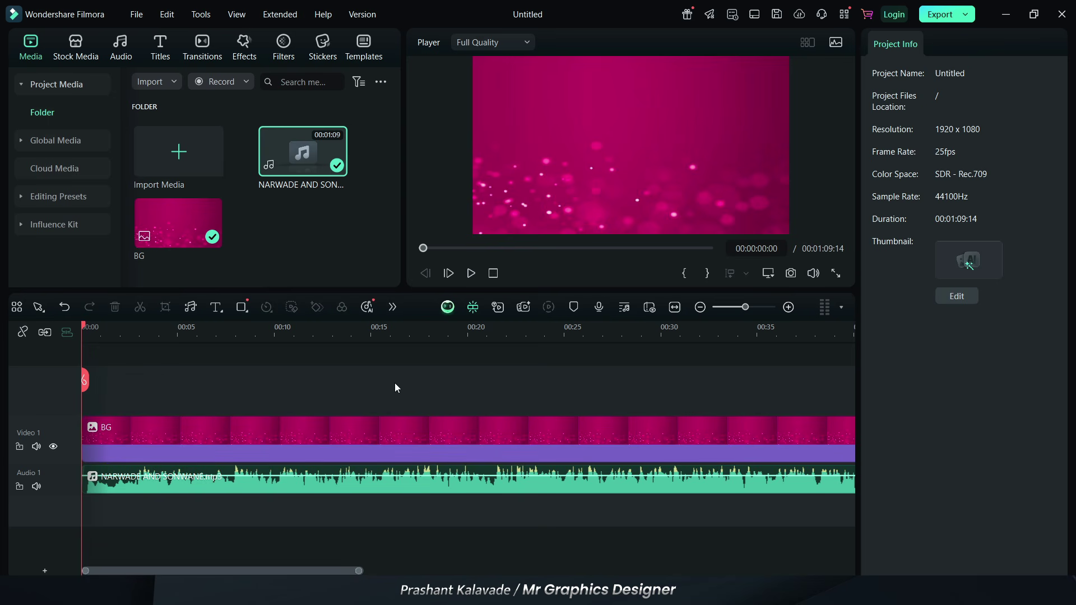
pyautogui.click(147, 337)
pyautogui.click(573, 308)
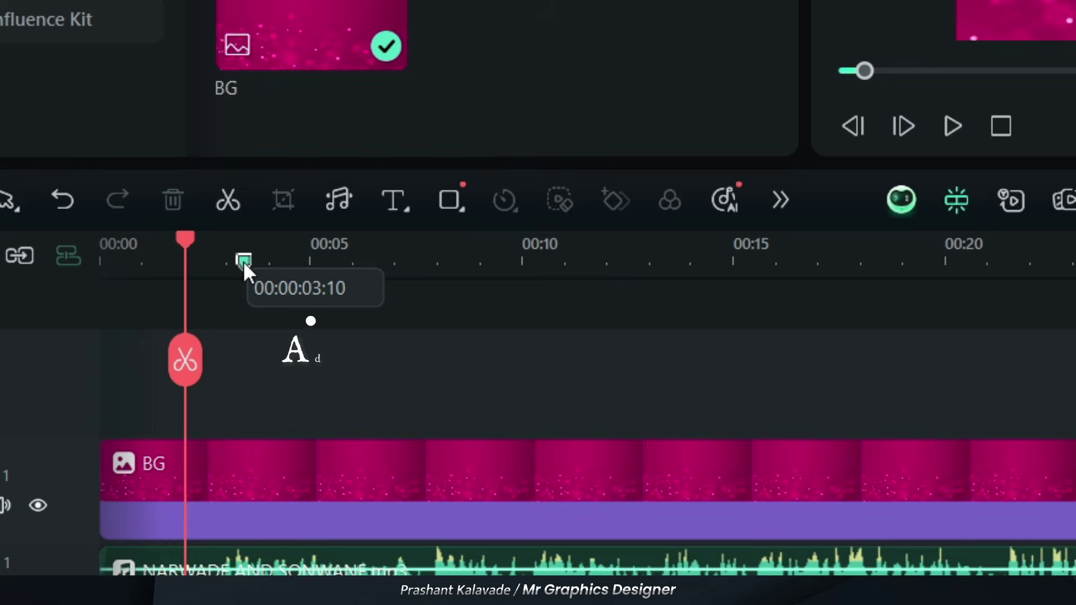
pyautogui.click(244, 262)
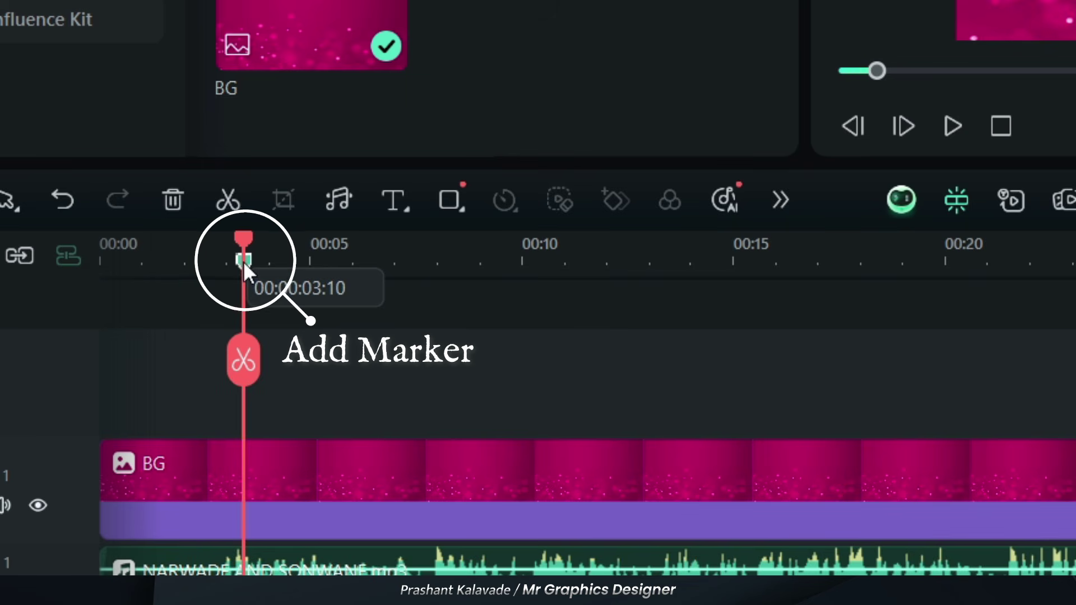
pyautogui.click(221, 255)
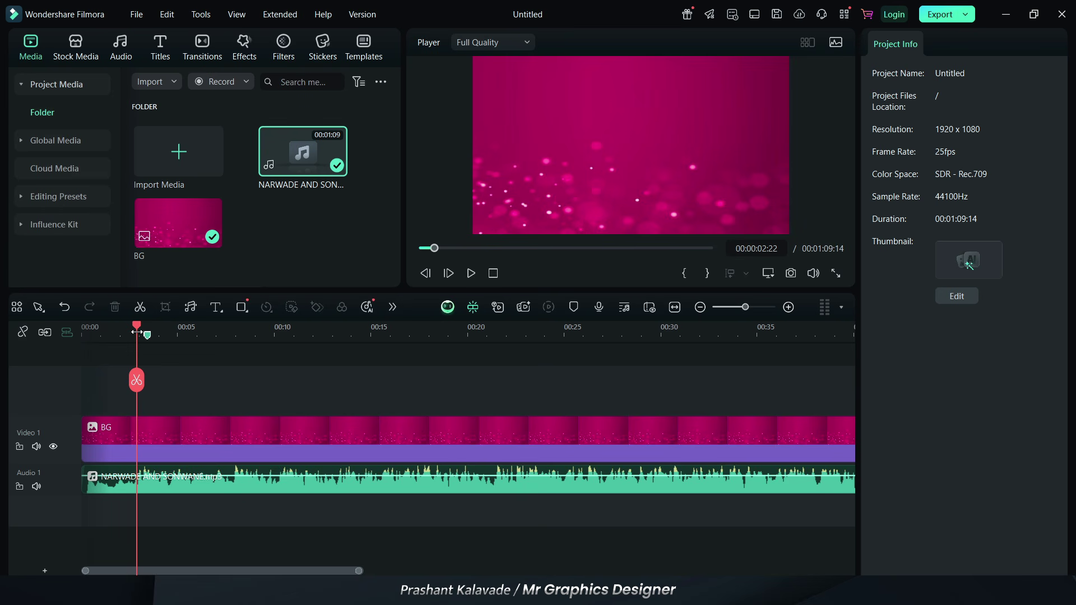
# Undo the timeline marker and add markers to the audio clip at 00:00:07:19 and 00:00:21:08.
pyautogui.hotkey('ctrl', 'z')
pyautogui.moveTo(139, 329); pyautogui.dragTo(230, 338)
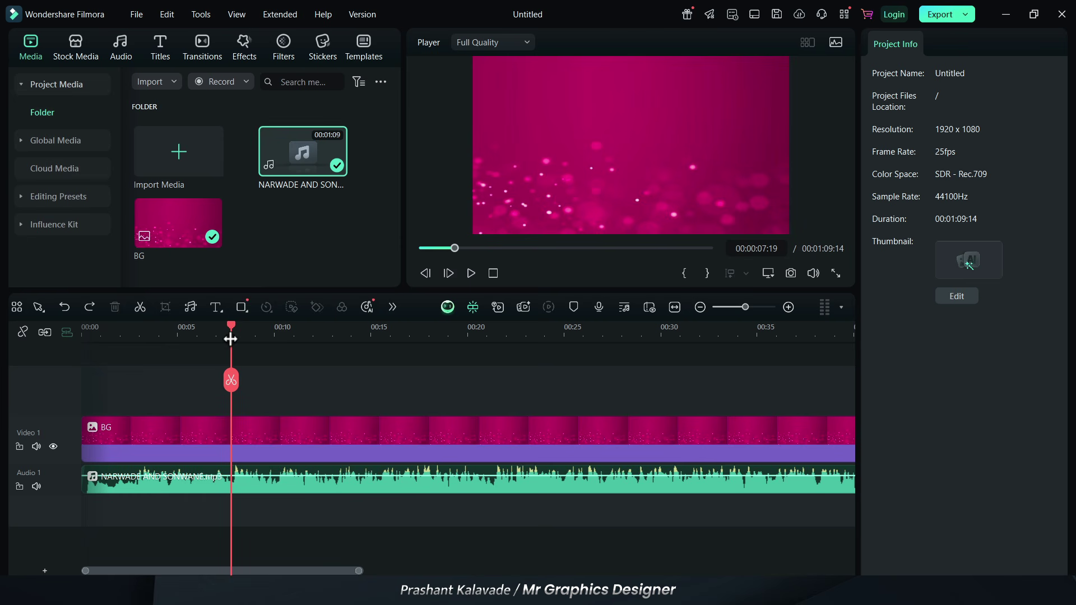
pyautogui.click(211, 486)
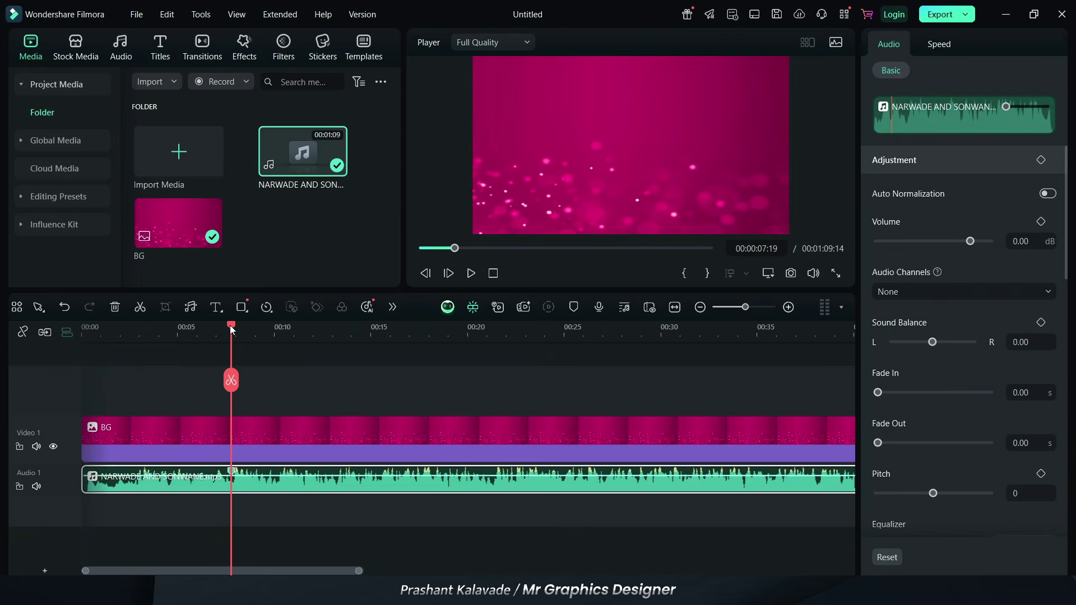
pyautogui.moveTo(231, 328); pyautogui.dragTo(493, 345)
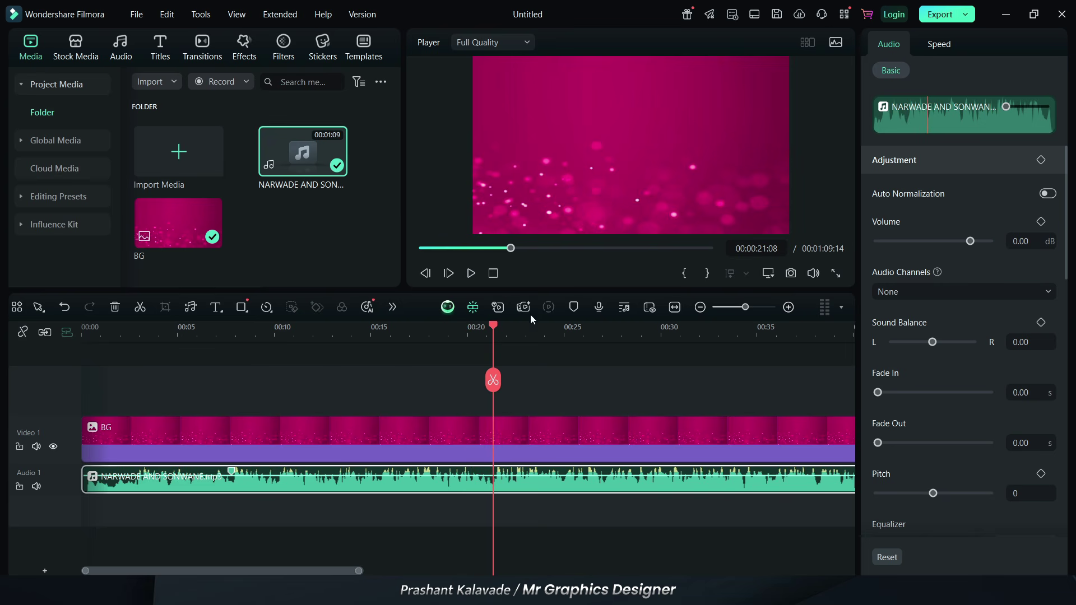
# Add a marker to the audio clip at 00:00:34:22.
pyautogui.moveTo(261, 571); pyautogui.dragTo(371, 571)
pyautogui.click(308, 346)
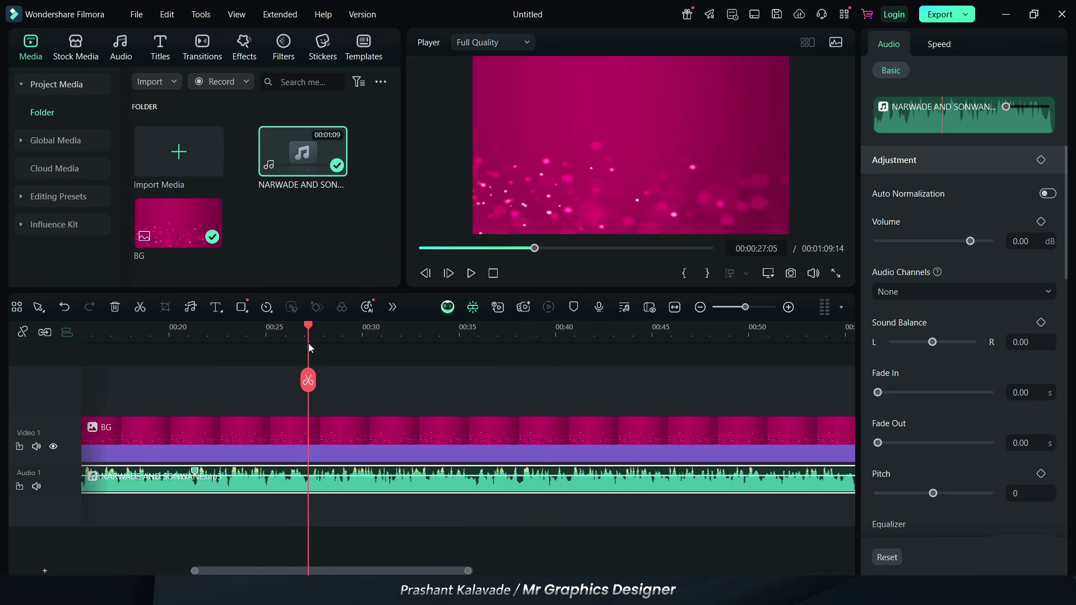
pyautogui.moveTo(308, 380); pyautogui.dragTo(457, 387)
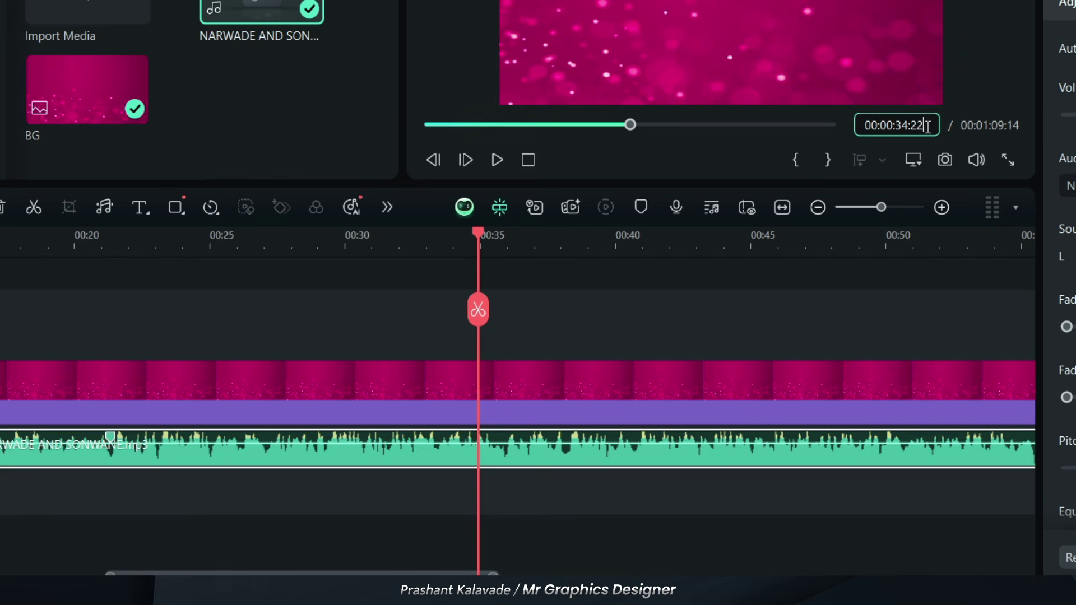
pyautogui.press('Return')
pyautogui.press('m')
# Set the playhead to 00:00:43:12 and add a marker to the audio clip there.
pyautogui.click(929, 128)
pyautogui.click(908, 125)
pyautogui.press('BackSpace')
pyautogui.press('BackSpace')
pyautogui.write('43')
pyautogui.press('Return')
pyautogui.click(925, 124)
pyautogui.press('BackSpace')
pyautogui.press('BackSpace')
pyautogui.write('12')
pyautogui.press('Return')
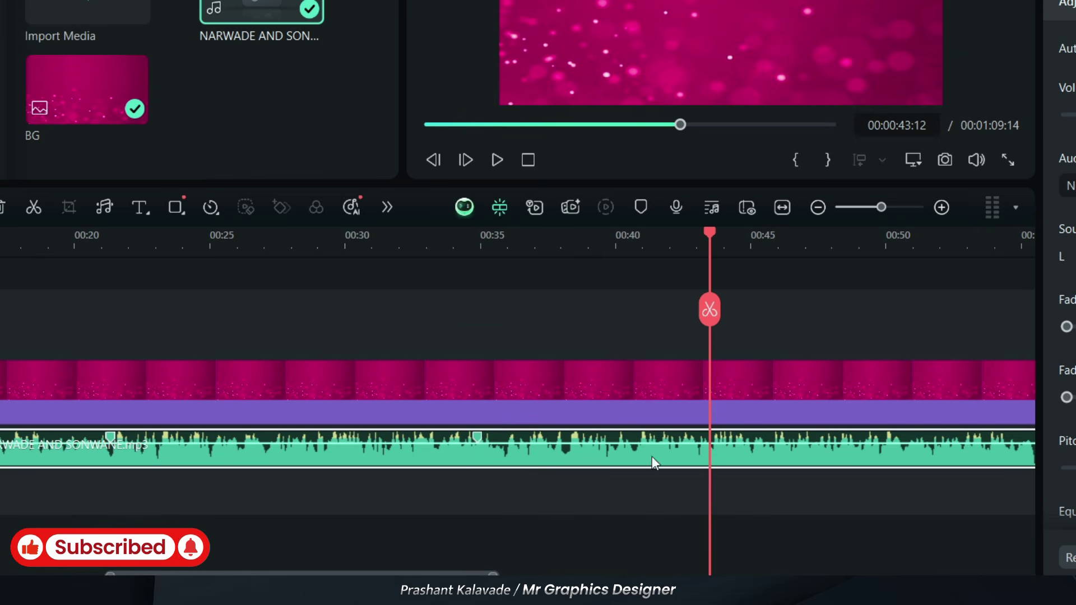
pyautogui.click(640, 208)
# Set the playhead to 00:00:55:20 in the final part of the audio clip.
pyautogui.moveTo(423, 573); pyautogui.dragTo(604, 562)
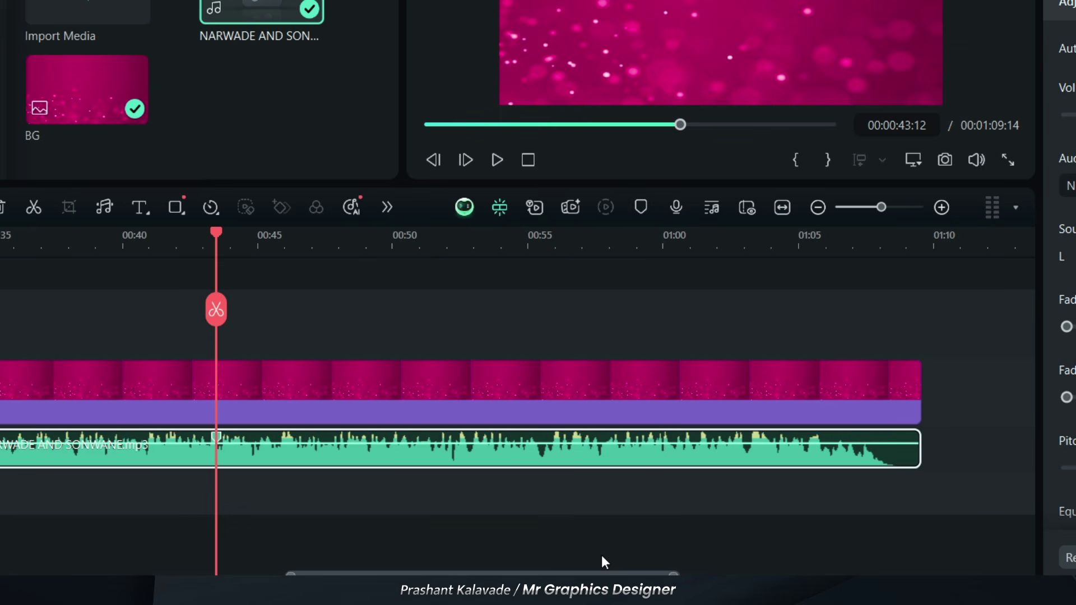
pyautogui.moveTo(439, 246); pyautogui.dragTo(534, 235)
pyautogui.click(929, 124)
pyautogui.write('20')
pyautogui.press('Return')
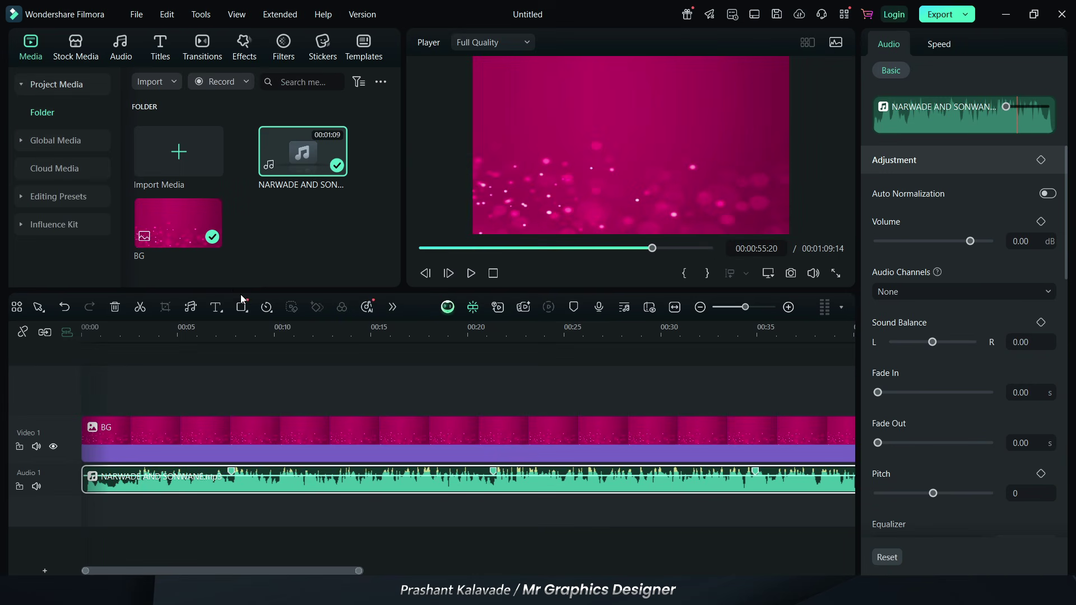
# Enlarge the preview area slightly and import the Ganesha title image 1 from the Wedding Video Tutorials folder.
pyautogui.moveTo(237, 290); pyautogui.dragTo(237, 299)
pyautogui.doubleClick(256, 269)
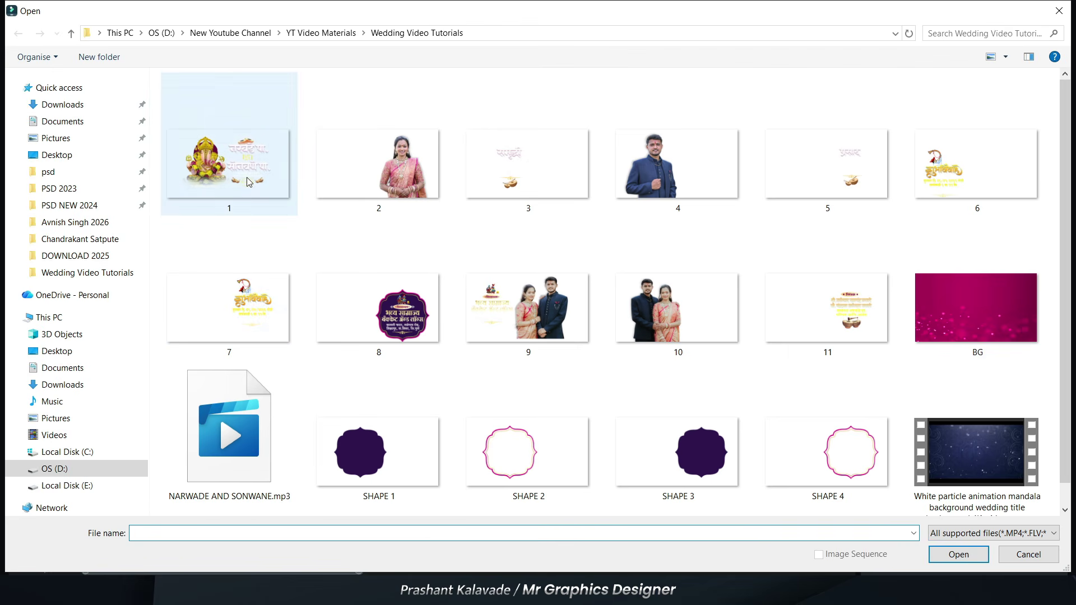
pyautogui.click(248, 180)
pyautogui.keyDown('ctrl'); pyautogui.click(423, 191); pyautogui.keyUp('ctrl')
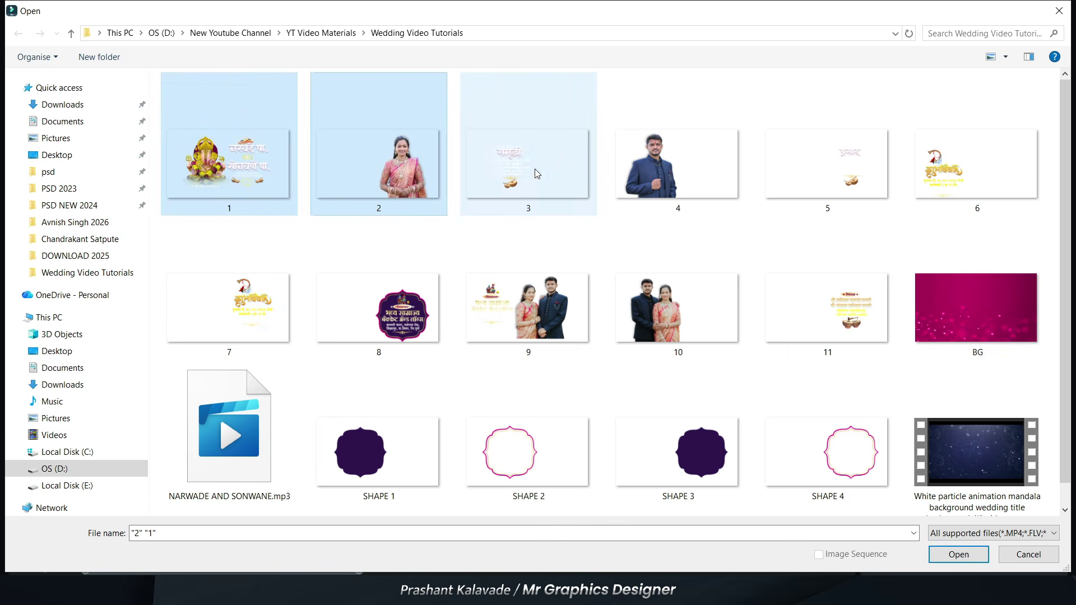
pyautogui.keyDown('ctrl'); pyautogui.click(536, 173); pyautogui.keyUp('ctrl')
pyautogui.click(246, 179)
pyautogui.doubleClick(238, 170)
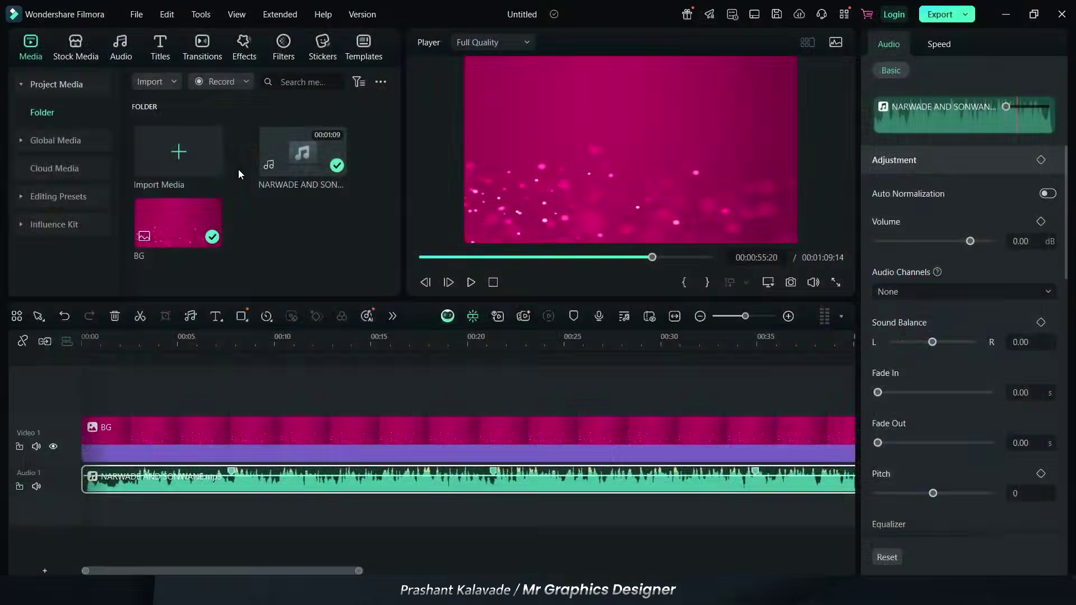
# Place image 1 on Video 2 at the timeline start and extend it to the audio marker at 00:00:07:19.
pyautogui.moveTo(285, 236); pyautogui.dragTo(93, 403)
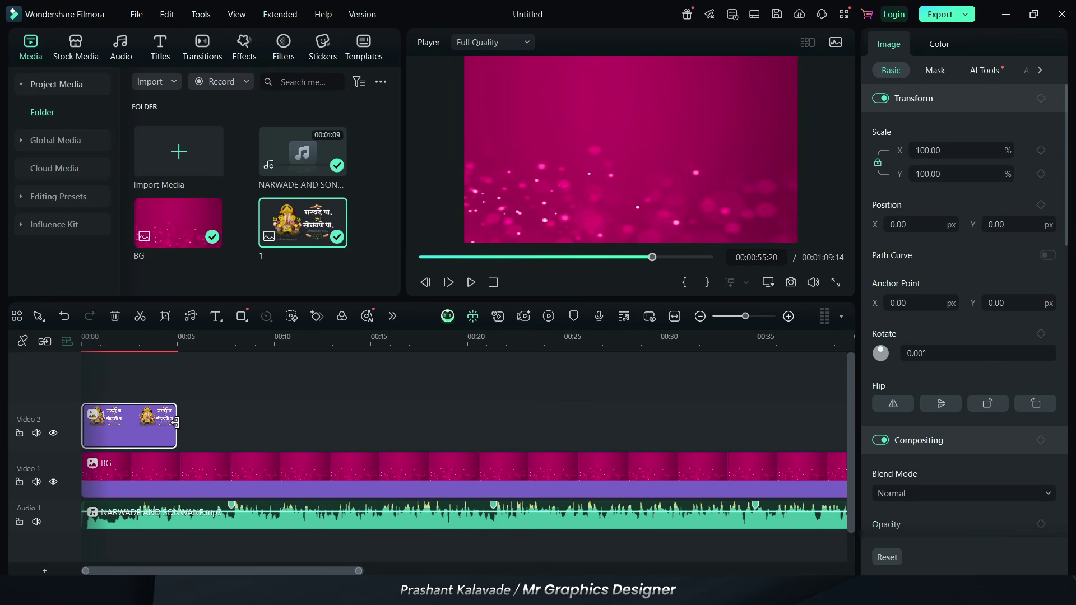
pyautogui.moveTo(175, 424); pyautogui.dragTo(229, 427)
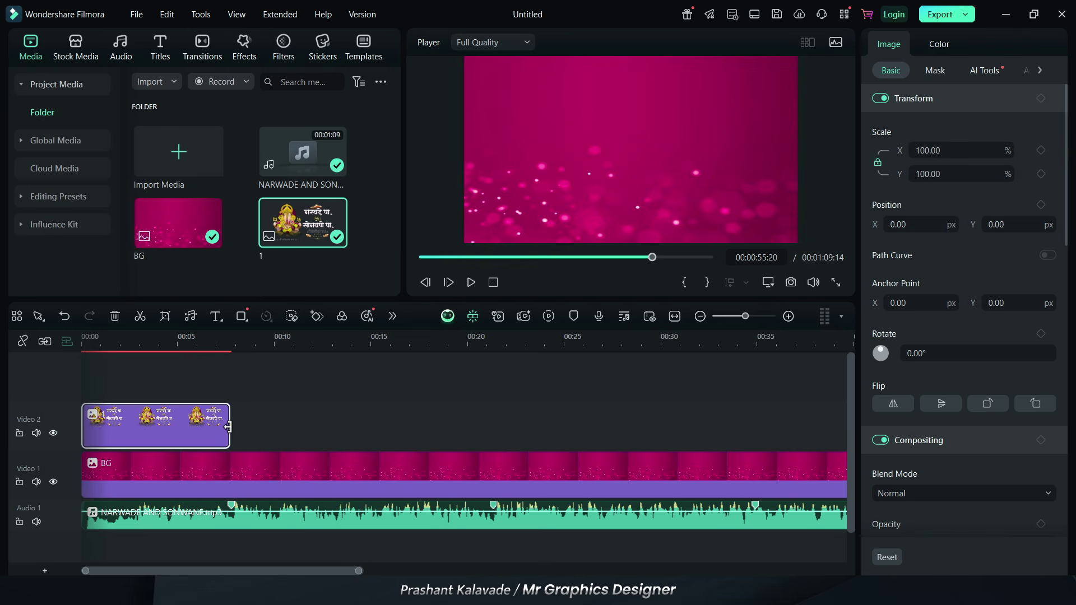
pyautogui.click(139, 380)
pyautogui.click(116, 428)
# Import the bride scene images 2, 3, SHAPE 1 and SHAPE 2 together.
pyautogui.doubleClick(194, 288)
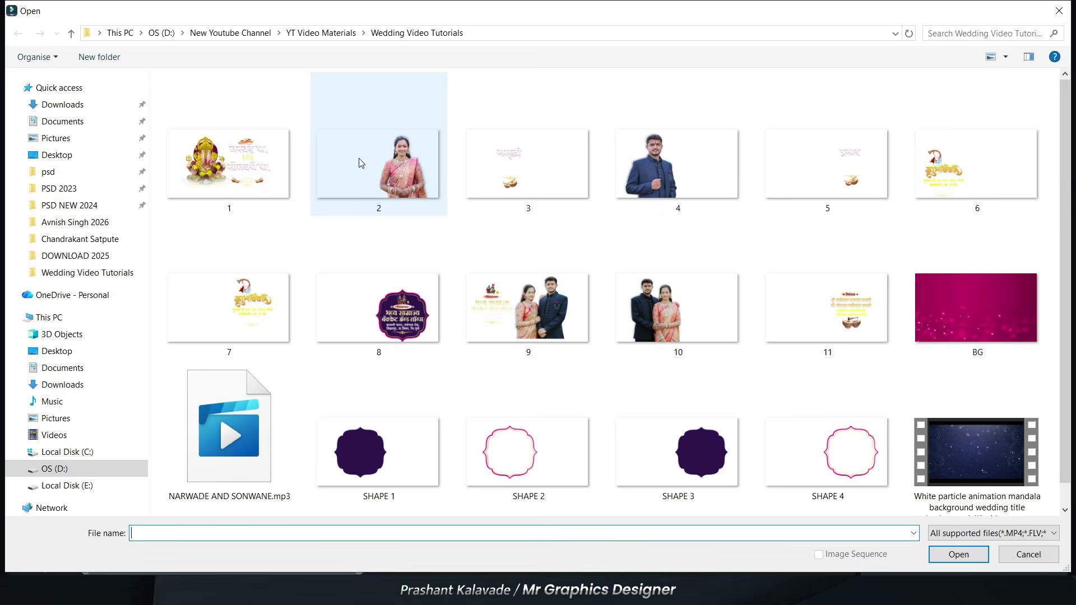
pyautogui.click(360, 163)
pyautogui.keyDown('ctrl'); pyautogui.click(519, 164); pyautogui.keyUp('ctrl')
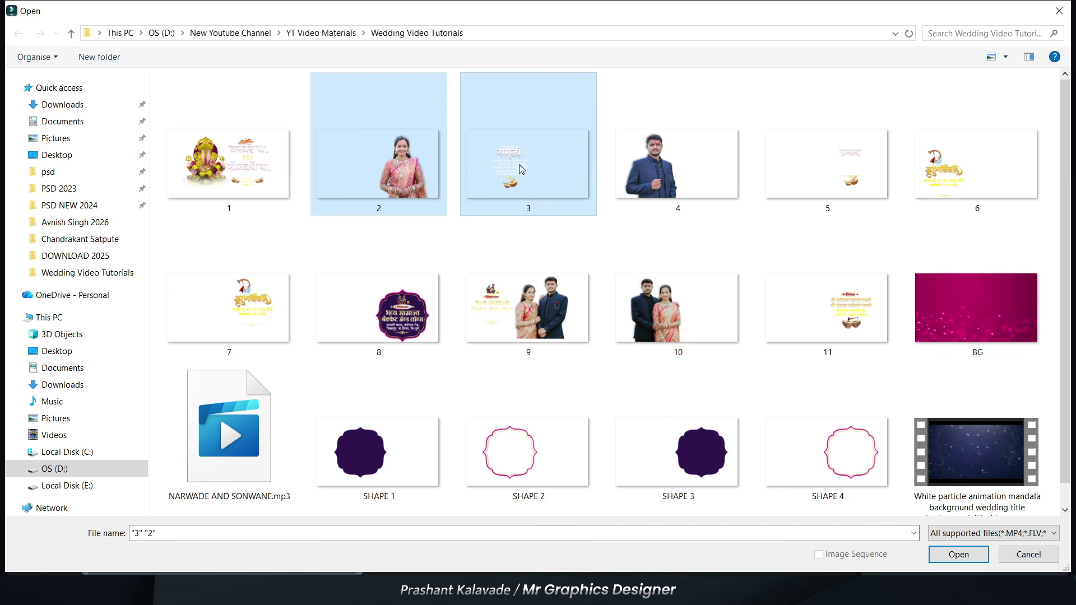
pyautogui.keyDown('ctrl'); pyautogui.click(344, 451); pyautogui.keyUp('ctrl')
pyautogui.keyDown('ctrl'); pyautogui.click(508, 453); pyautogui.keyUp('ctrl')
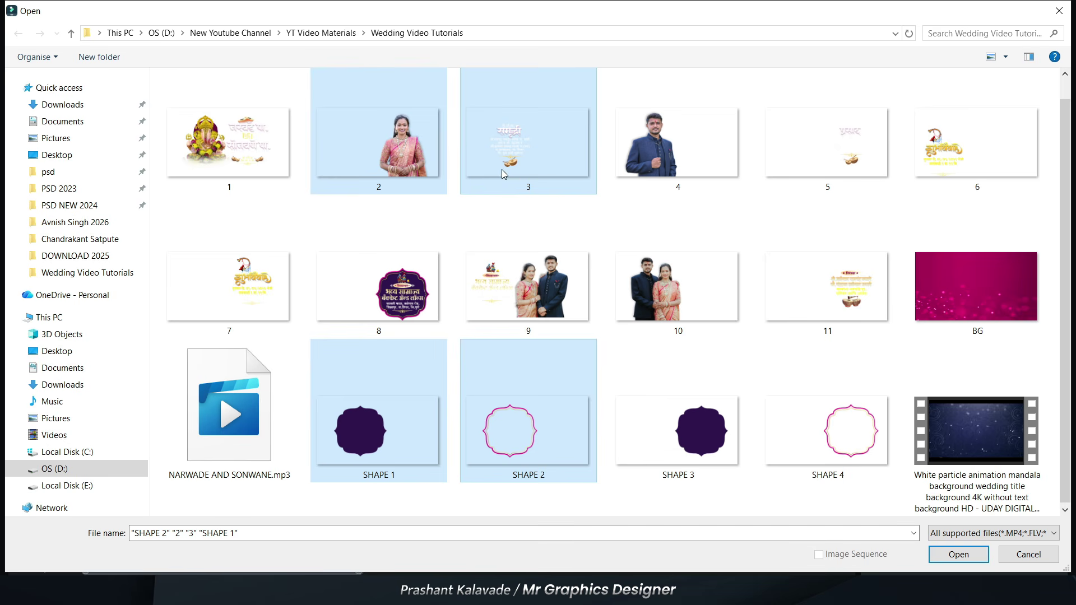
pyautogui.press('Return')
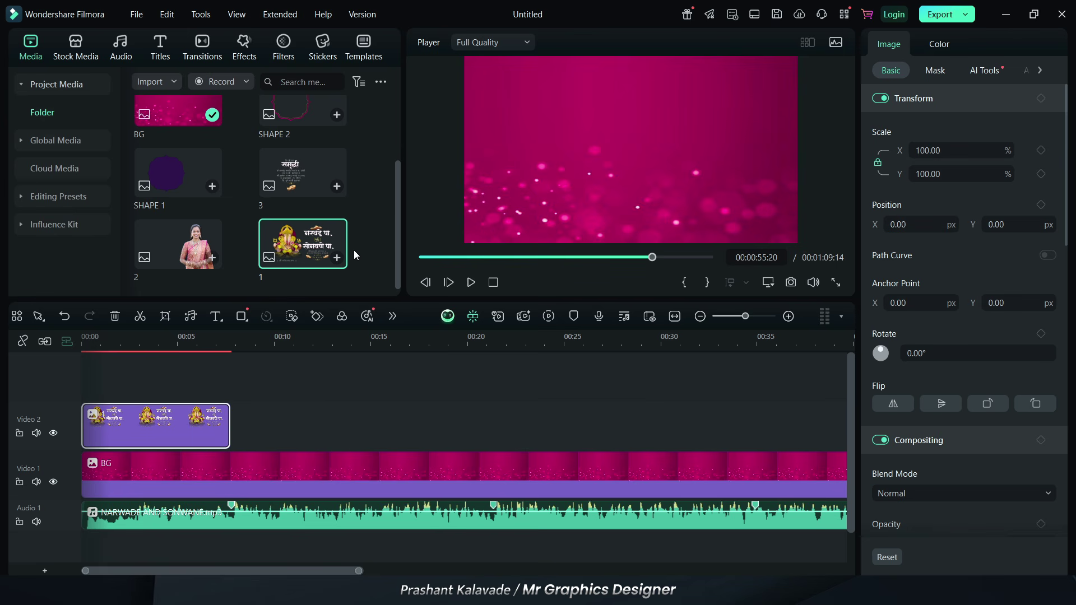
# Place SHAPE 1 on Video 3 from the end of image 1 at 00:00:07:19 to the marker at 00:00:21:08.
pyautogui.moveTo(164, 171); pyautogui.dragTo(228, 387)
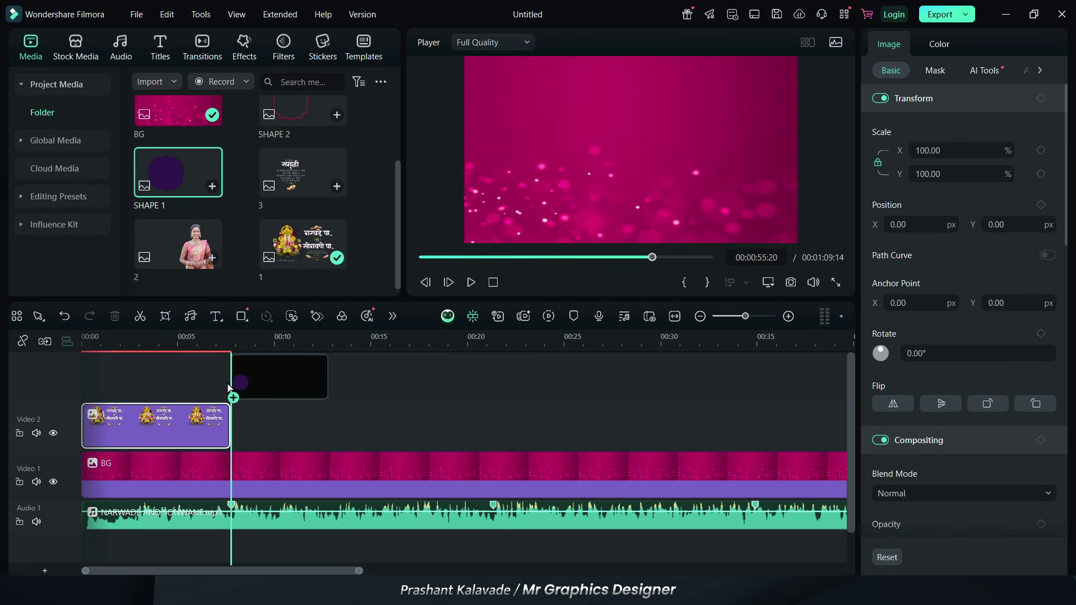
pyautogui.moveTo(228, 387); pyautogui.dragTo(227, 387)
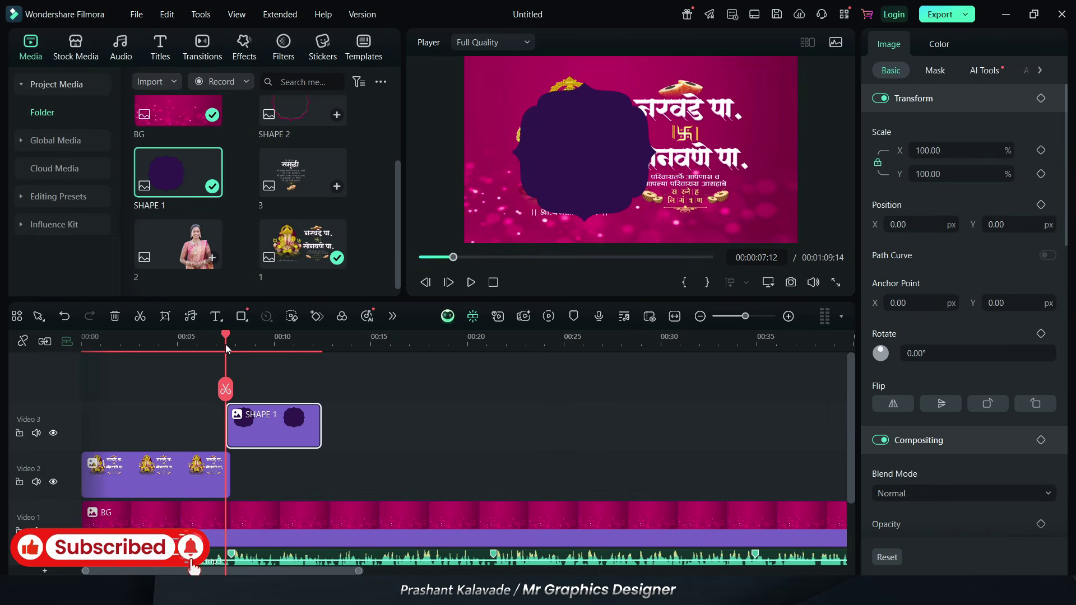
pyautogui.click(207, 468)
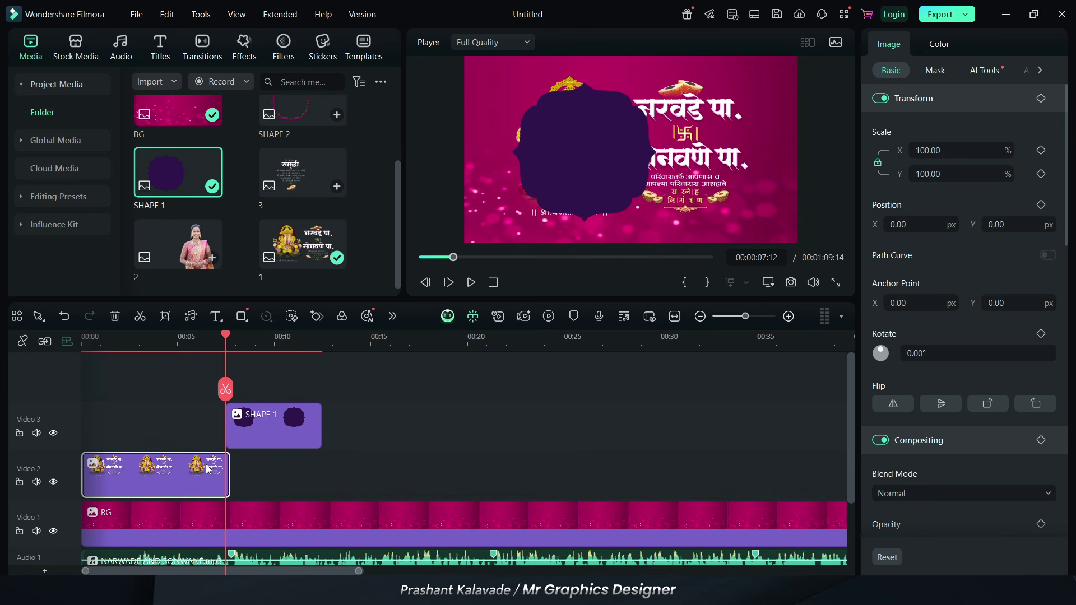
pyautogui.click(238, 428)
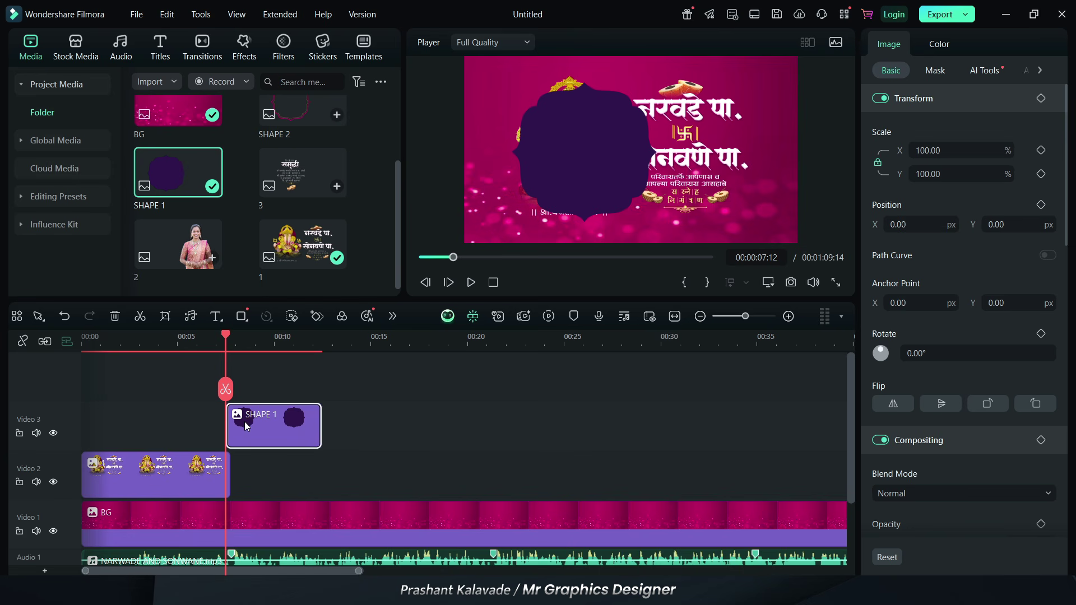
pyautogui.moveTo(246, 426); pyautogui.dragTo(487, 478)
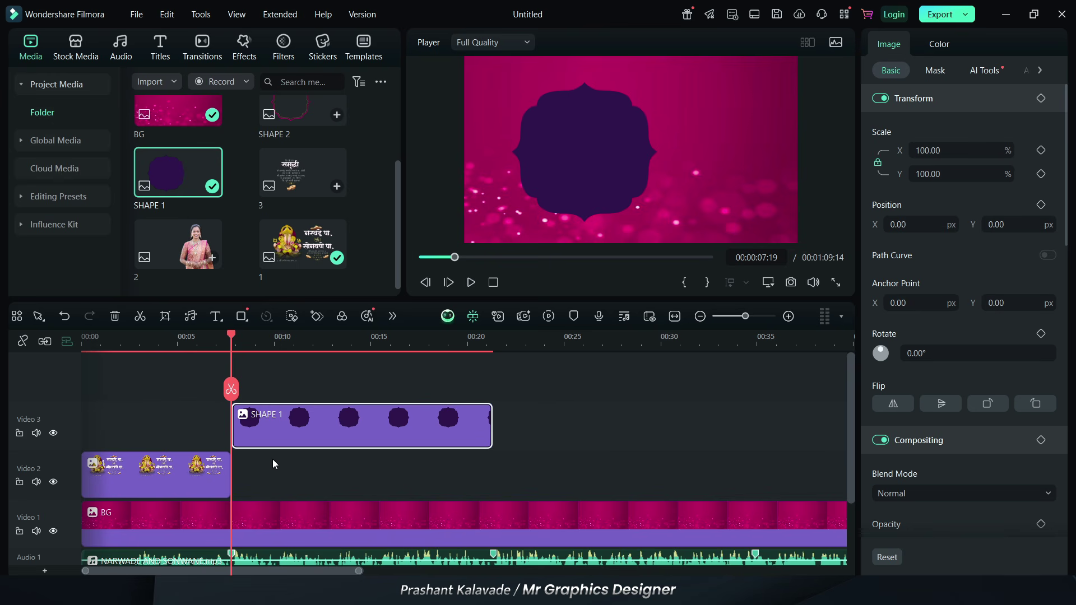
# Stack SHAPE 2, image 3 and bride image 2 on Video 4, 5 and 6, matching SHAPE 1's span from 00:00:07:19 to 00:00:21:08.
pyautogui.moveTo(282, 114); pyautogui.dragTo(243, 390)
pyautogui.moveTo(314, 390); pyautogui.dragTo(486, 435)
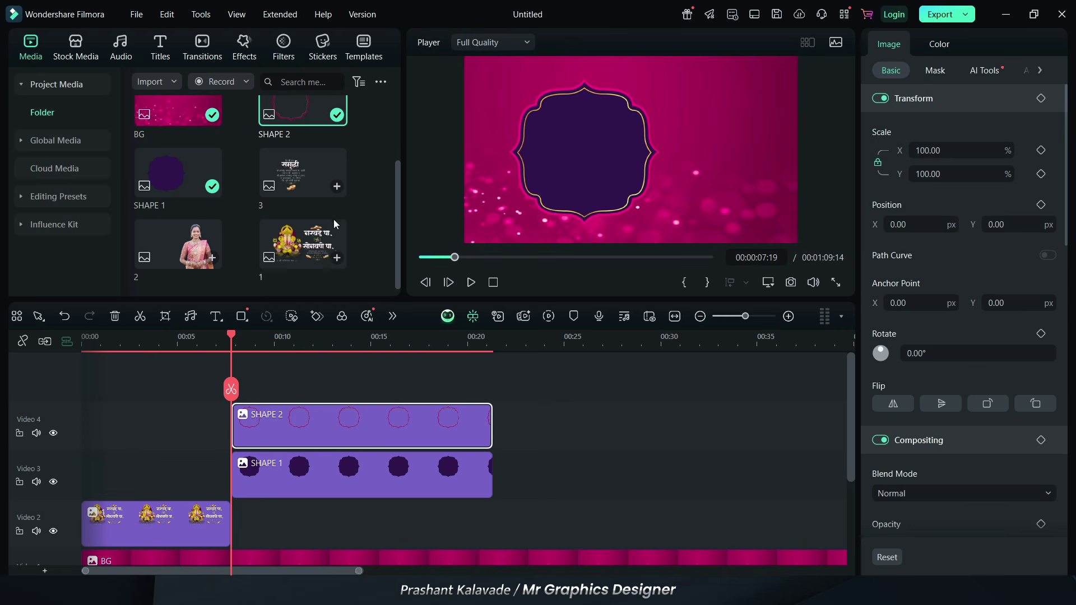
pyautogui.moveTo(283, 176); pyautogui.dragTo(246, 392)
pyautogui.moveTo(327, 443); pyautogui.dragTo(492, 446)
pyautogui.moveTo(184, 252); pyautogui.dragTo(297, 385)
pyautogui.moveTo(327, 432); pyautogui.dragTo(496, 434)
pyautogui.scroll(-3, 284, 424)
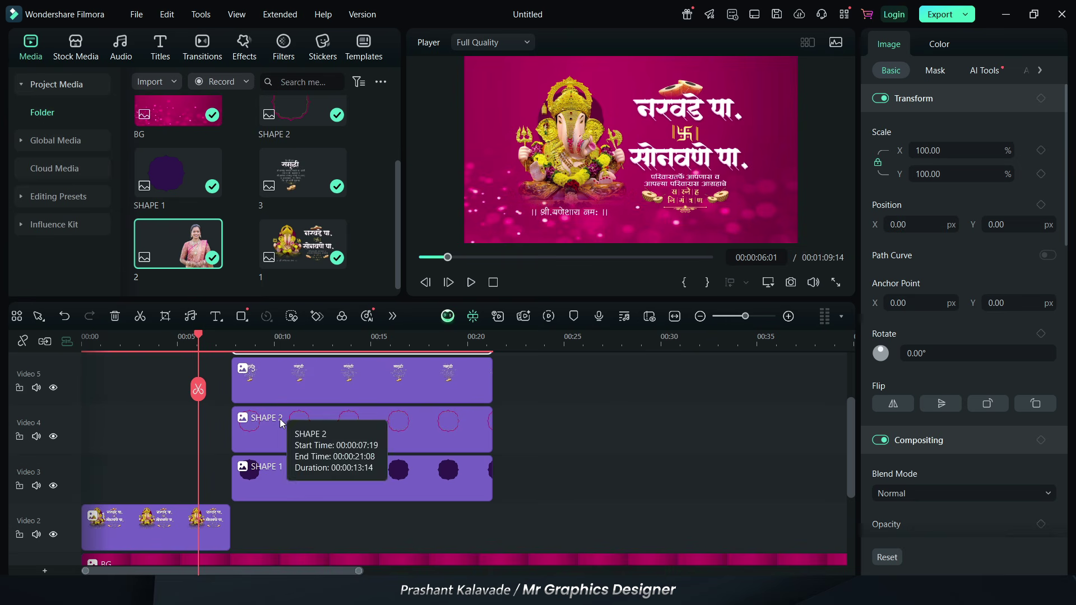
pyautogui.scroll(3, 280, 419)
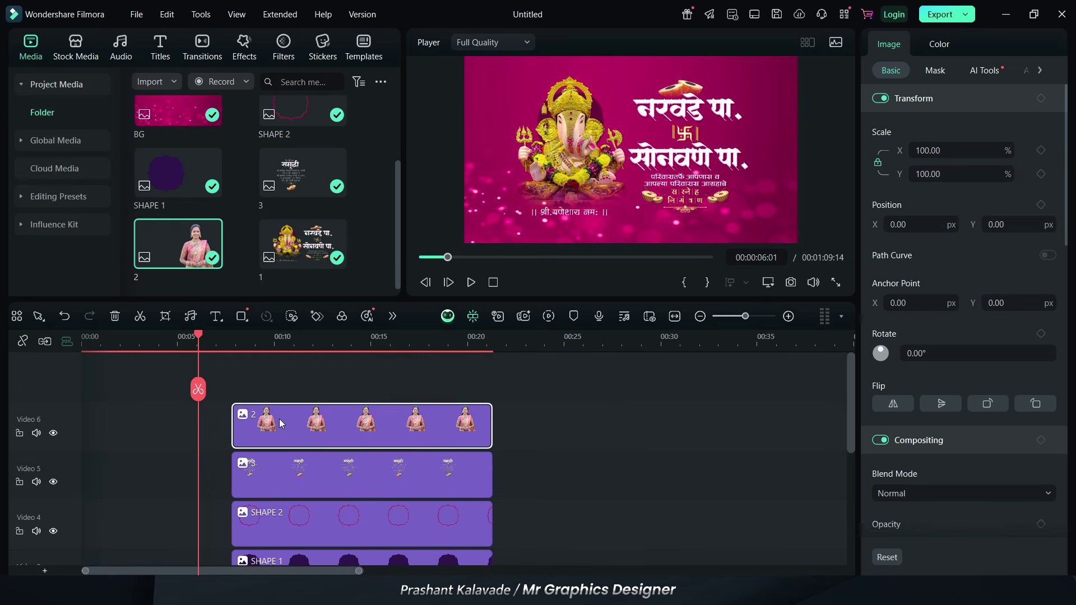
pyautogui.click(306, 382)
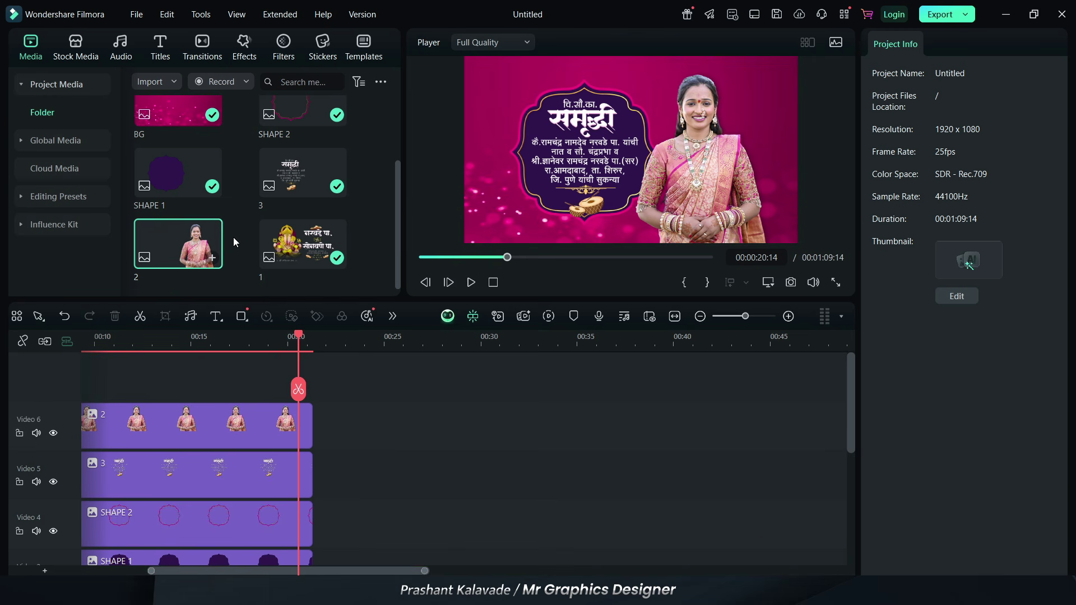
# Import the groom scene images 4, 5, SHAPE 3 and SHAPE 4 together.
pyautogui.scroll(3, 233, 185)
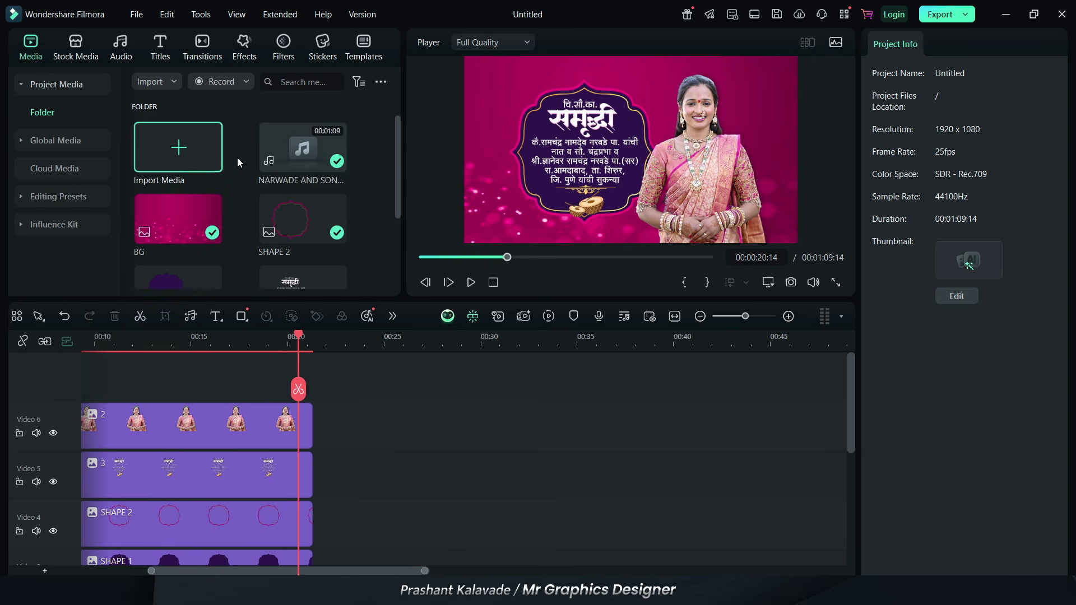
pyautogui.click(237, 157)
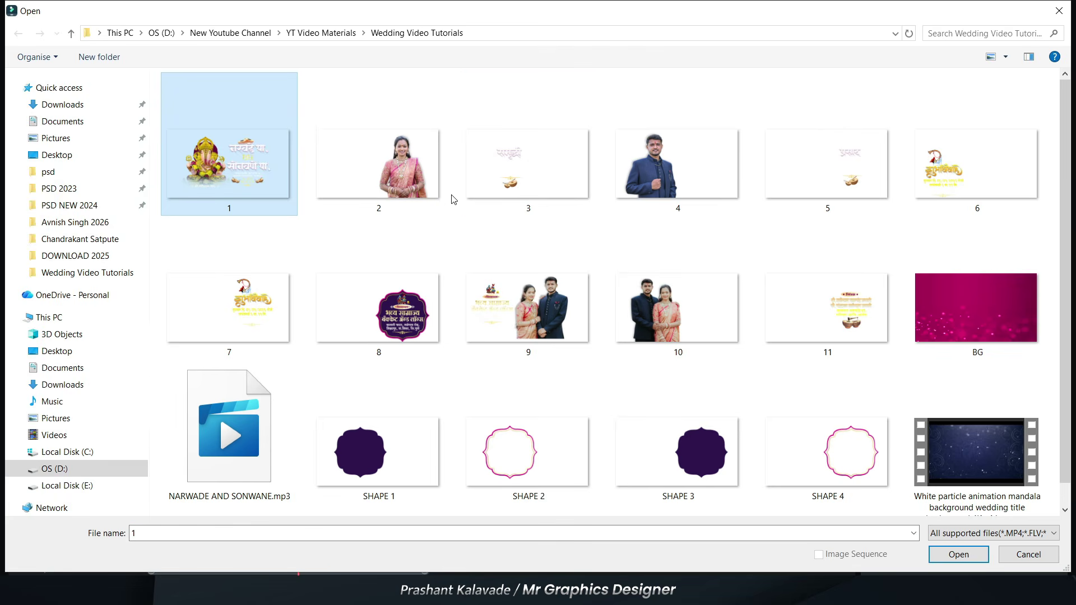
pyautogui.click(647, 178)
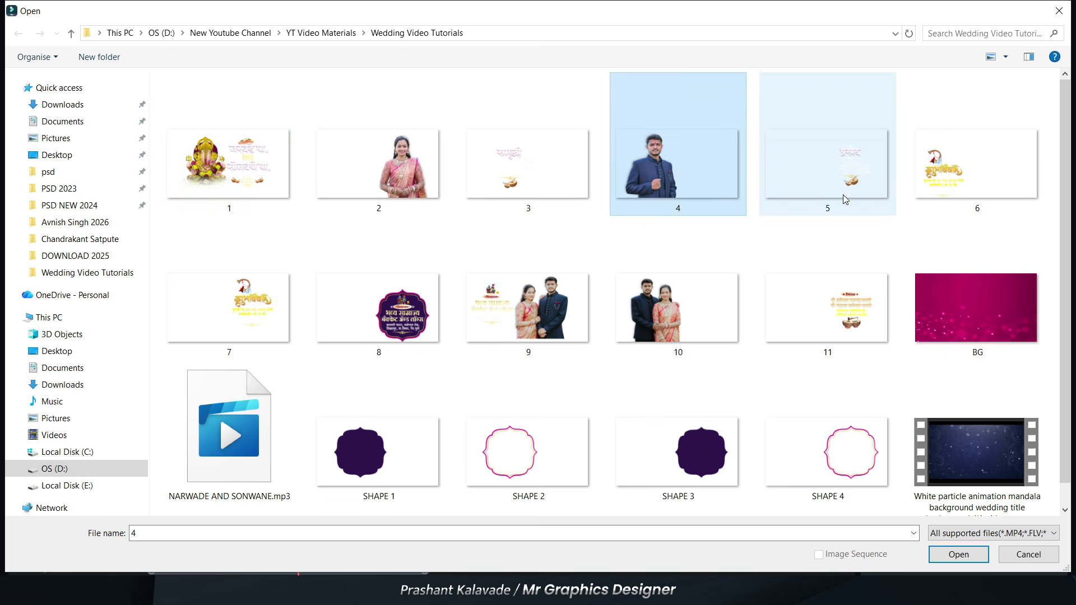
pyautogui.keyDown('ctrl'); pyautogui.click(827, 168); pyautogui.keyUp('ctrl')
pyautogui.scroll(-1, 764, 364)
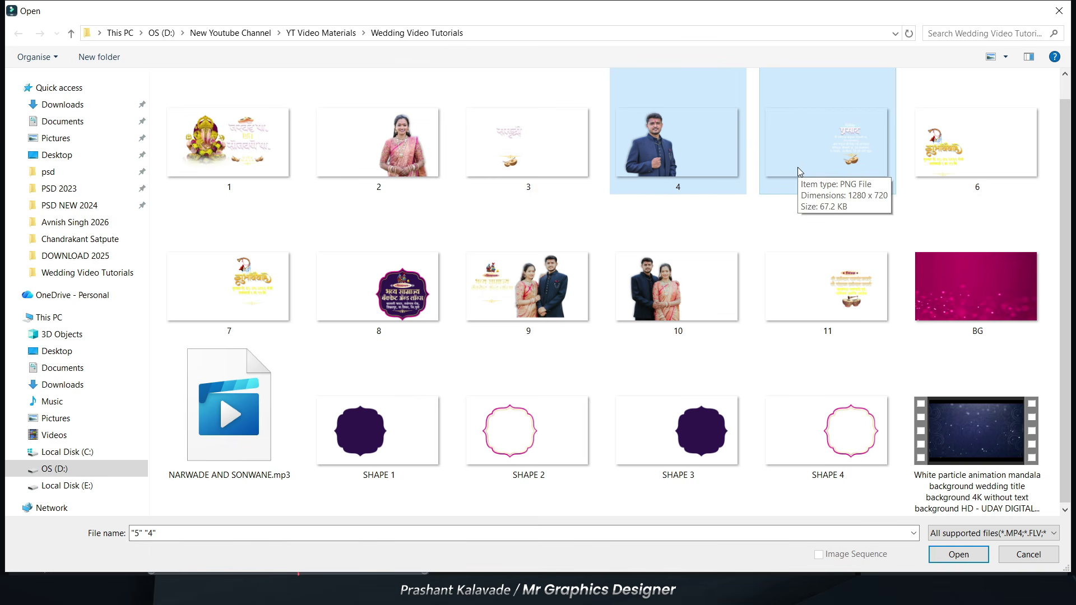
pyautogui.keyDown('ctrl'); pyautogui.click(722, 431); pyautogui.keyUp('ctrl')
pyautogui.keyDown('ctrl'); pyautogui.click(784, 435); pyautogui.keyUp('ctrl')
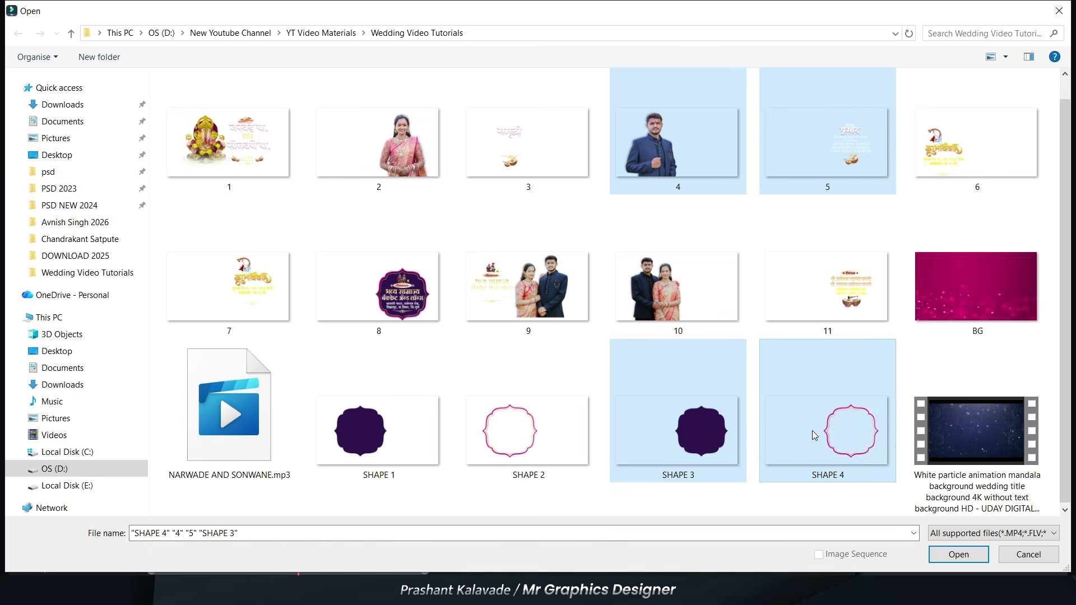
pyautogui.click(952, 554)
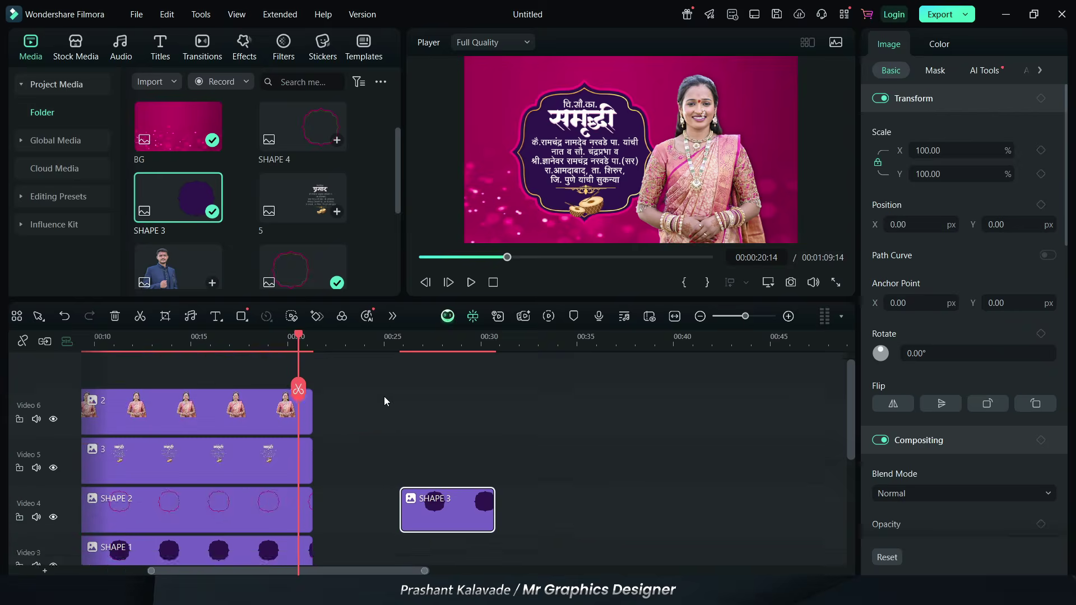
# Stack SHAPE 3 and SHAPE 4 on Video 7 and 8, starting just before the bride clips end and extending to the 00:00:34:22 marker.
pyautogui.moveTo(424, 526); pyautogui.dragTo(327, 392)
pyautogui.moveTo(399, 425); pyautogui.dragTo(574, 426)
pyautogui.moveTo(306, 129); pyautogui.dragTo(308, 415)
pyautogui.moveTo(396, 426); pyautogui.dragTo(575, 426)
# Stack image 5 and groom image 4 on Video 9 and 10, aligned with the SHAPE 4 clip and ending at 00:00:34:22.
pyautogui.moveTo(283, 208); pyautogui.dragTo(311, 423)
pyautogui.moveTo(399, 426); pyautogui.dragTo(575, 426)
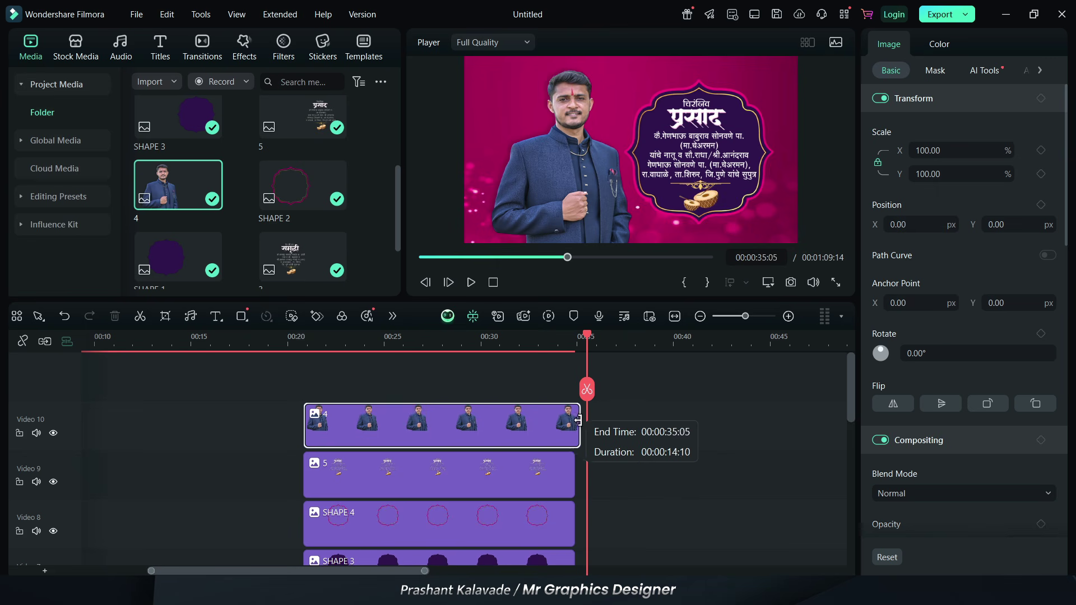
pyautogui.moveTo(579, 420); pyautogui.dragTo(569, 423)
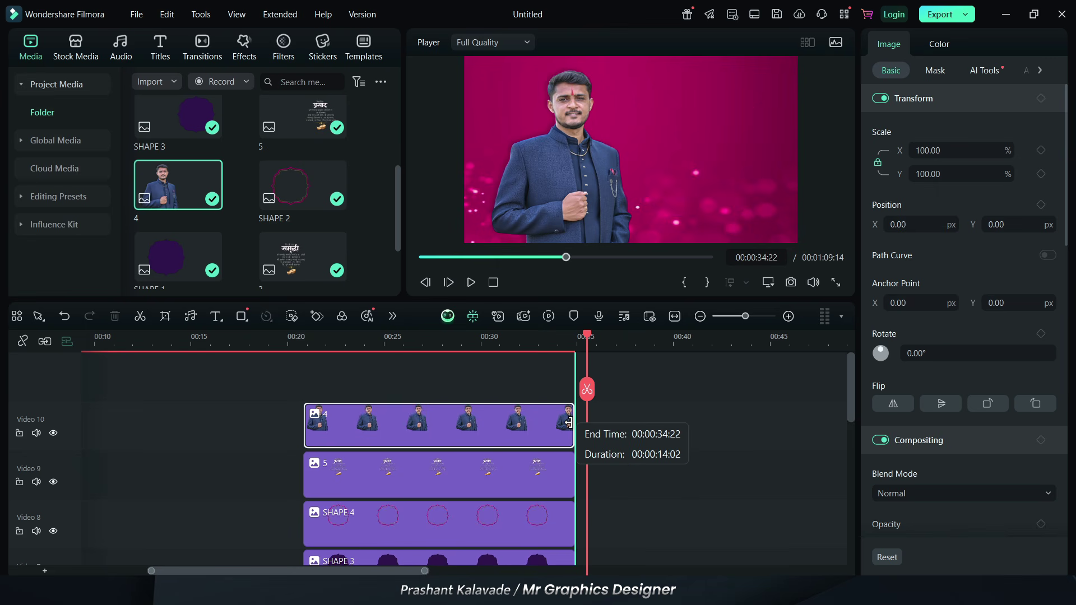
pyautogui.scroll(-2, 405, 369)
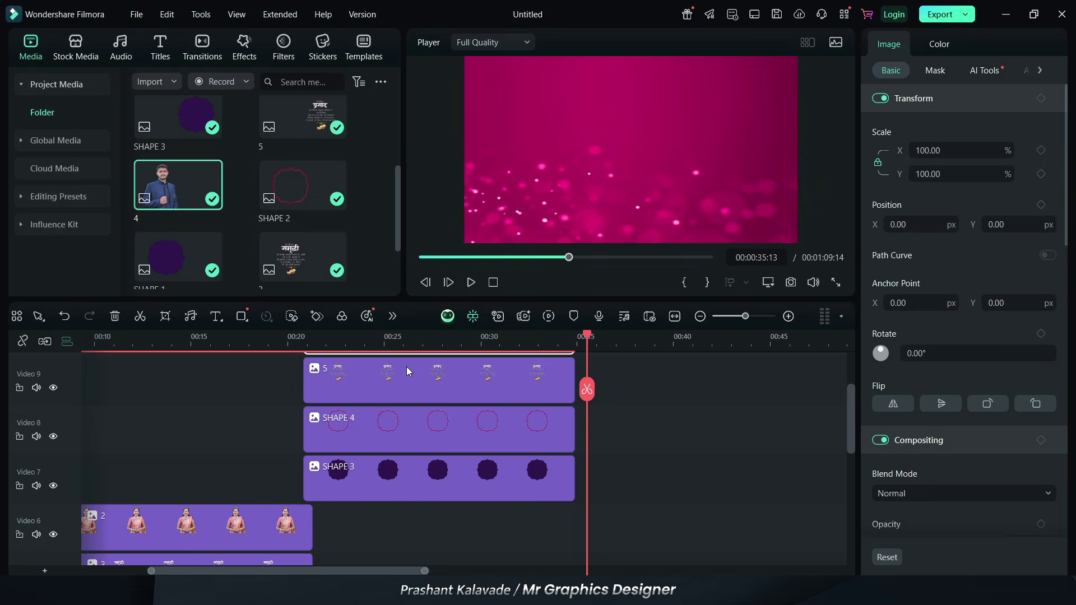
# Review the groom scene around 00:00:24:23 and examine how the bride and groom clips sit along the timeline.
pyautogui.click(382, 337)
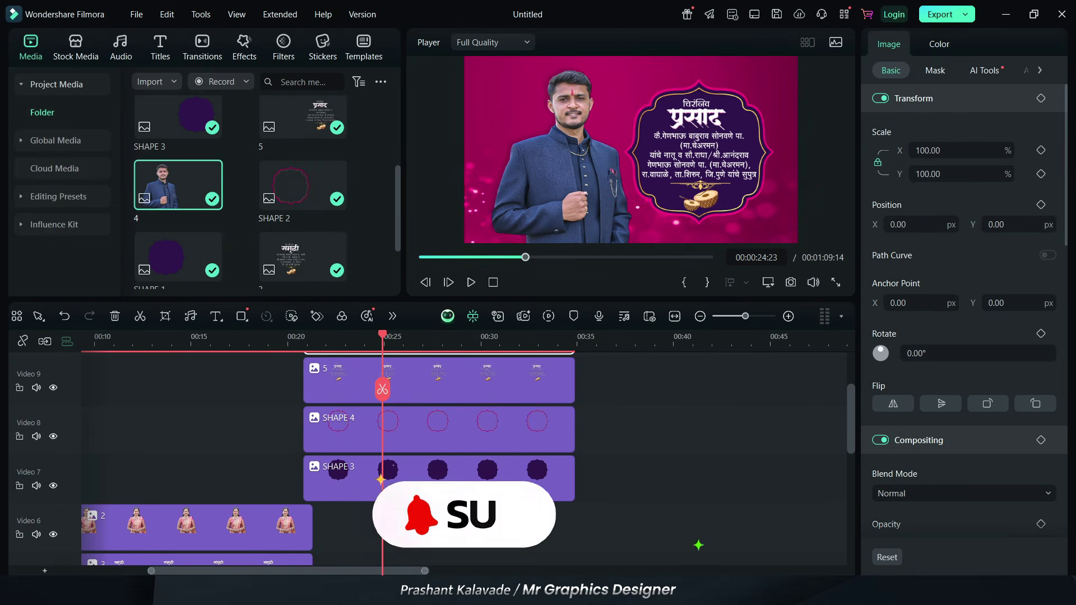
pyautogui.hscroll(5, 428, 560)
pyautogui.hscroll(2, 428, 561)
pyautogui.scroll(-3, 345, 456)
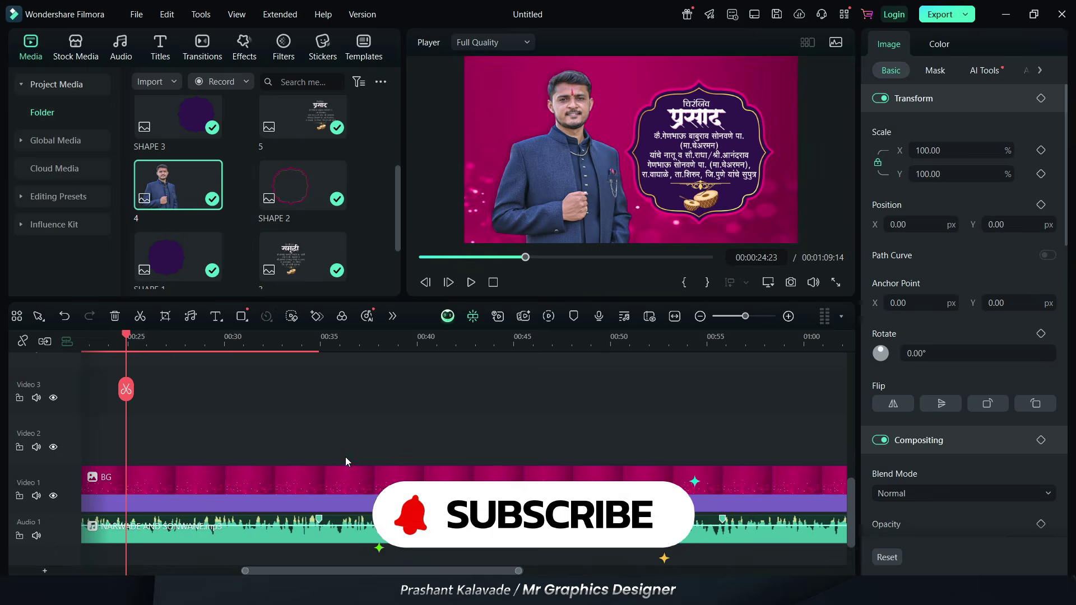
pyautogui.scroll(2, 318, 439)
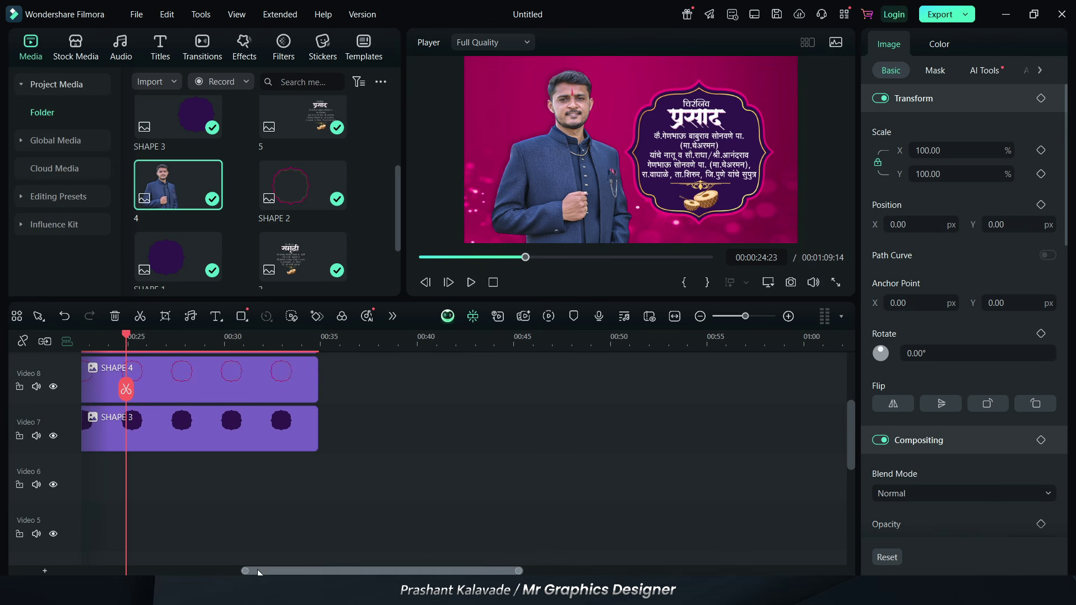
pyautogui.moveTo(257, 570); pyautogui.dragTo(73, 566)
pyautogui.scroll(-2, 153, 509)
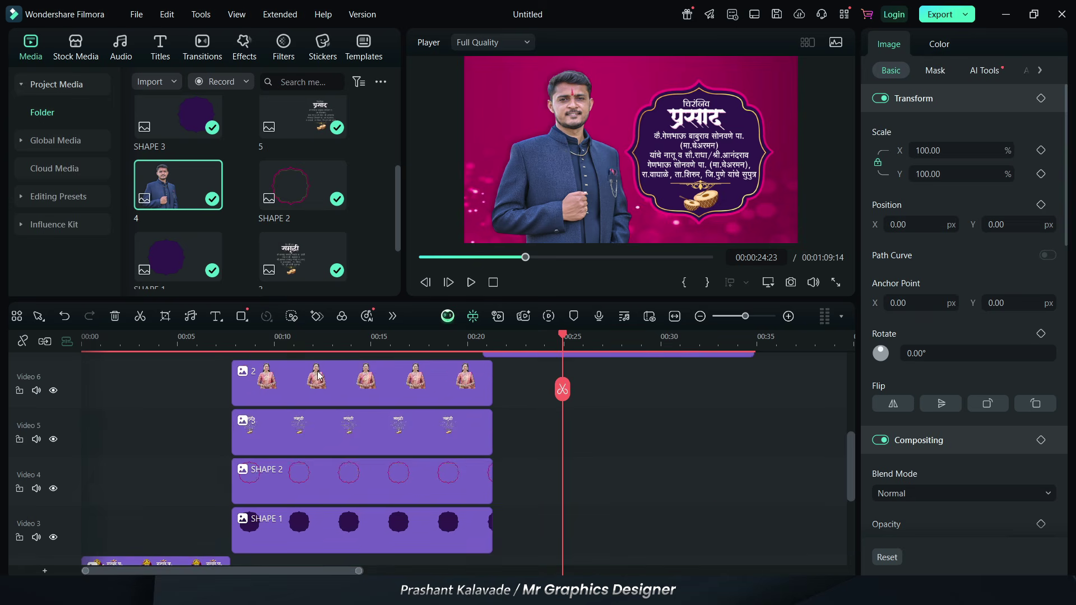
pyautogui.click(328, 334)
pyautogui.click(577, 348)
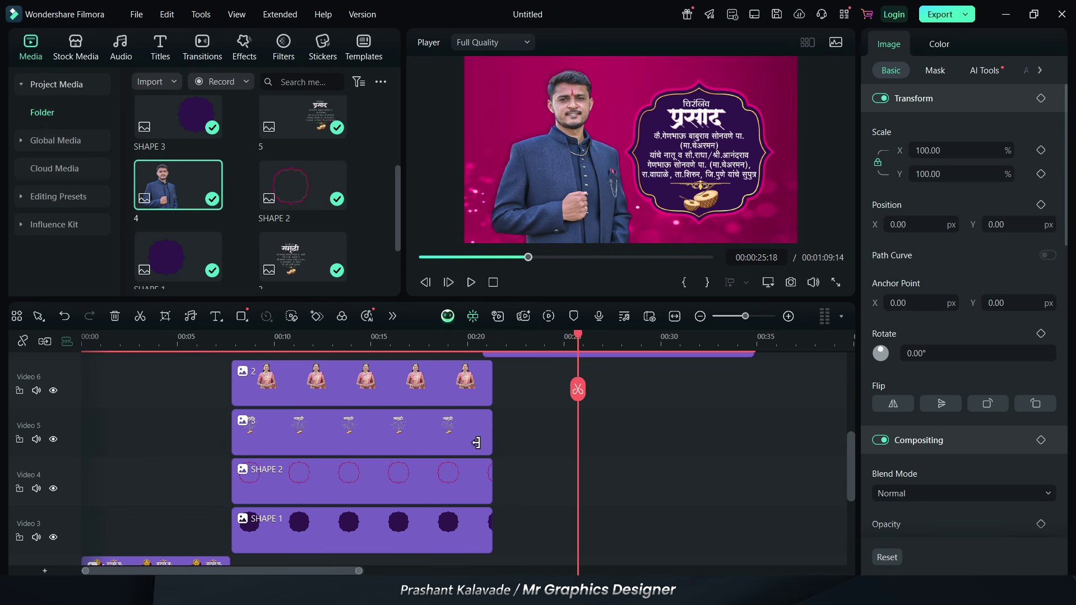
# Place copies of SHAPE 3 and SHAPE 4 on Video 2 and 3, starting at 00:00:35:11 near the groom scene's end.
pyautogui.moveTo(261, 572); pyautogui.dragTo(432, 571)
pyautogui.click(243, 345)
pyautogui.scroll(3, 261, 395)
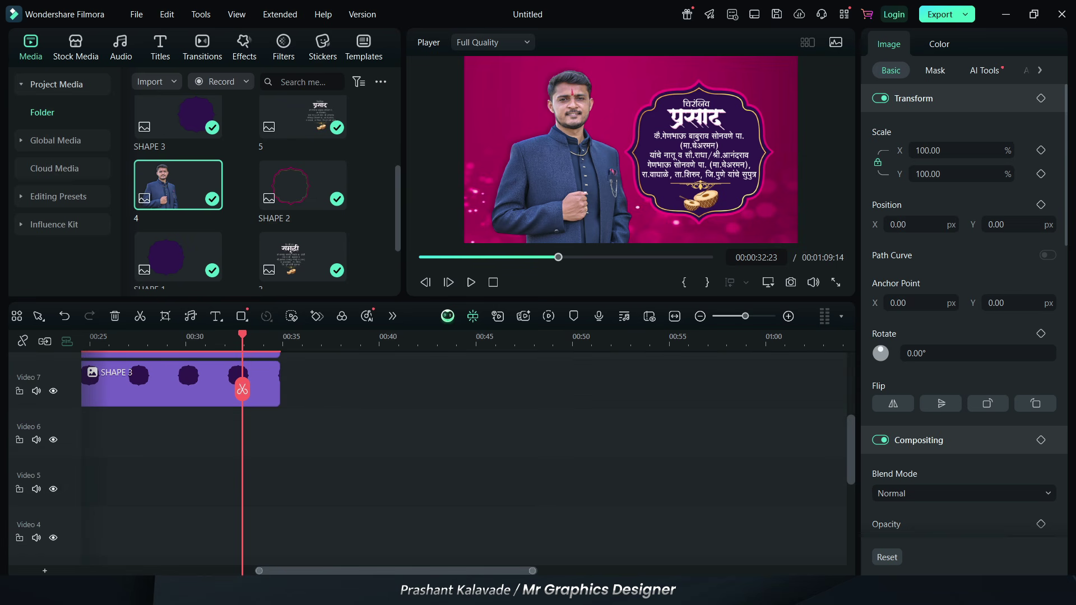
pyautogui.hscroll(3, 267, 537)
pyautogui.hscroll(-6, 247, 560)
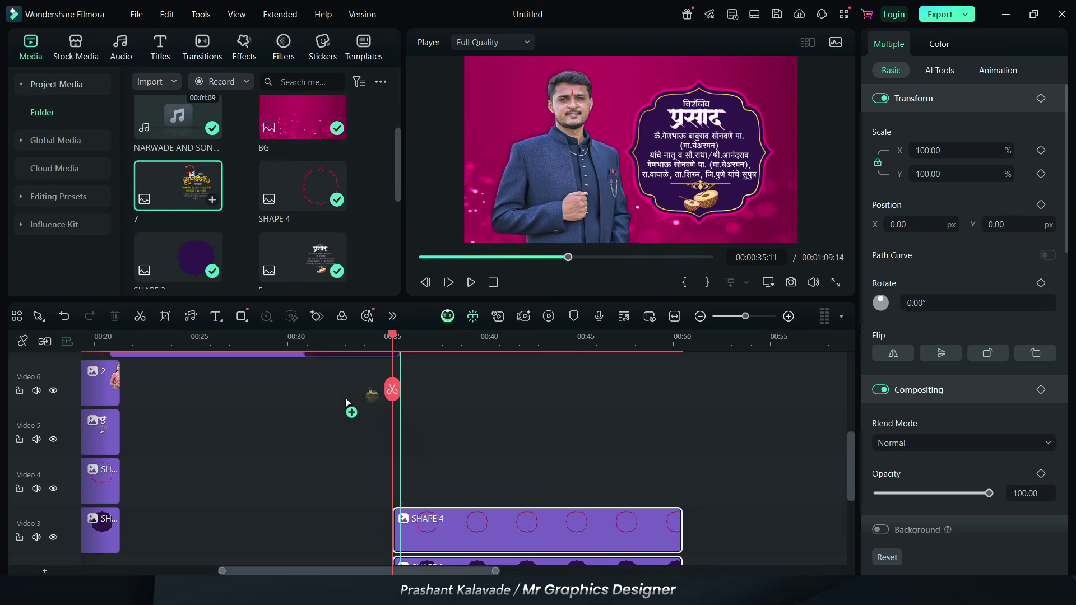
# Stack image 7 and couple image 6 on Video 4 and 5, matching the span of the SHAPE 4 clip below.
pyautogui.moveTo(352, 408); pyautogui.dragTo(428, 486)
pyautogui.moveTo(489, 481); pyautogui.dragTo(682, 482)
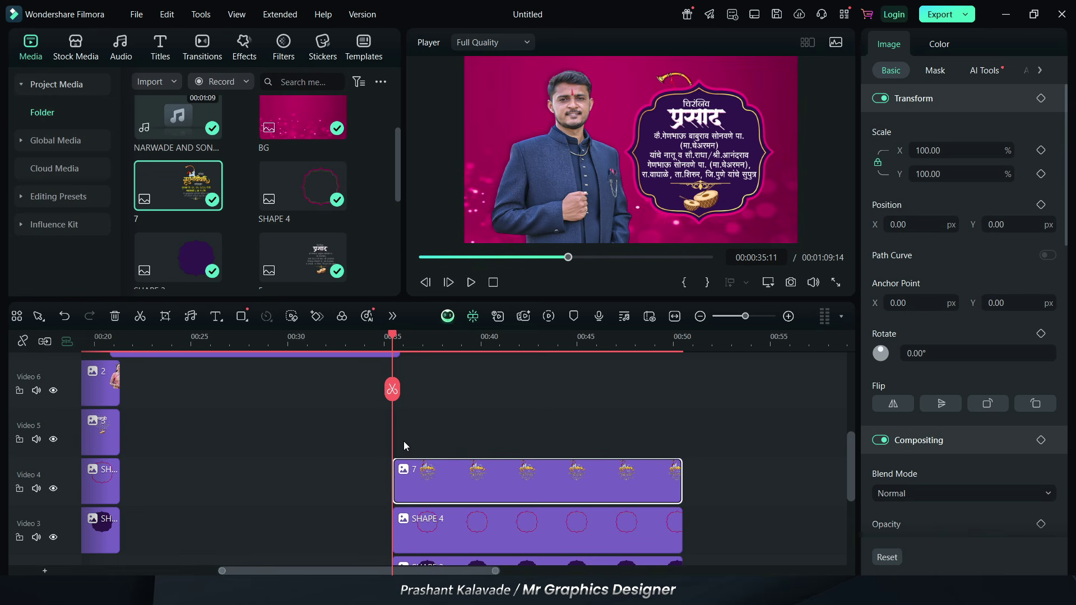
pyautogui.click(416, 341)
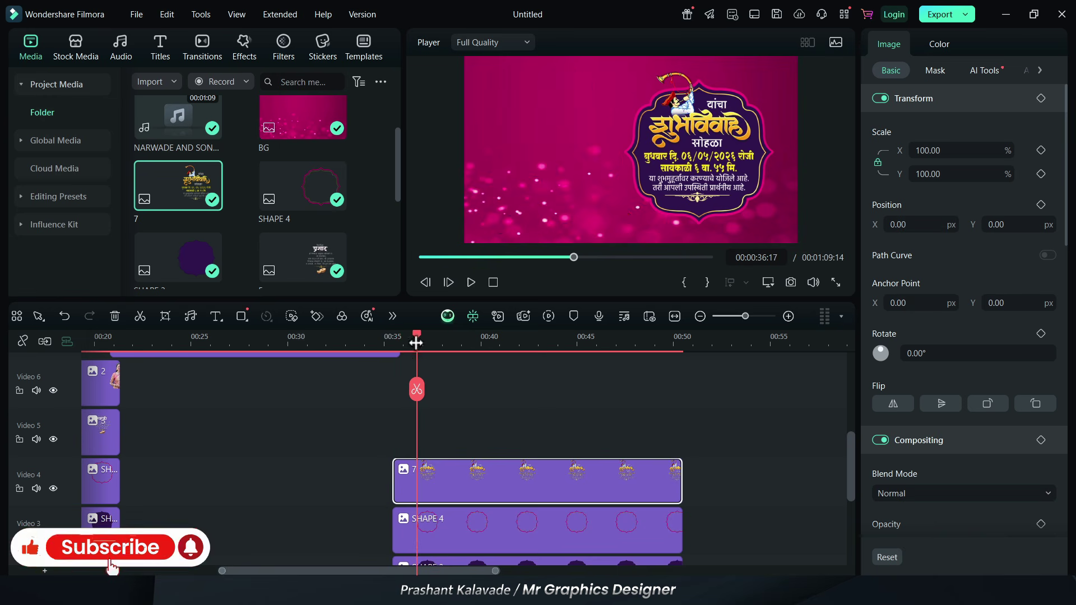
pyautogui.scroll(3, 196, 232)
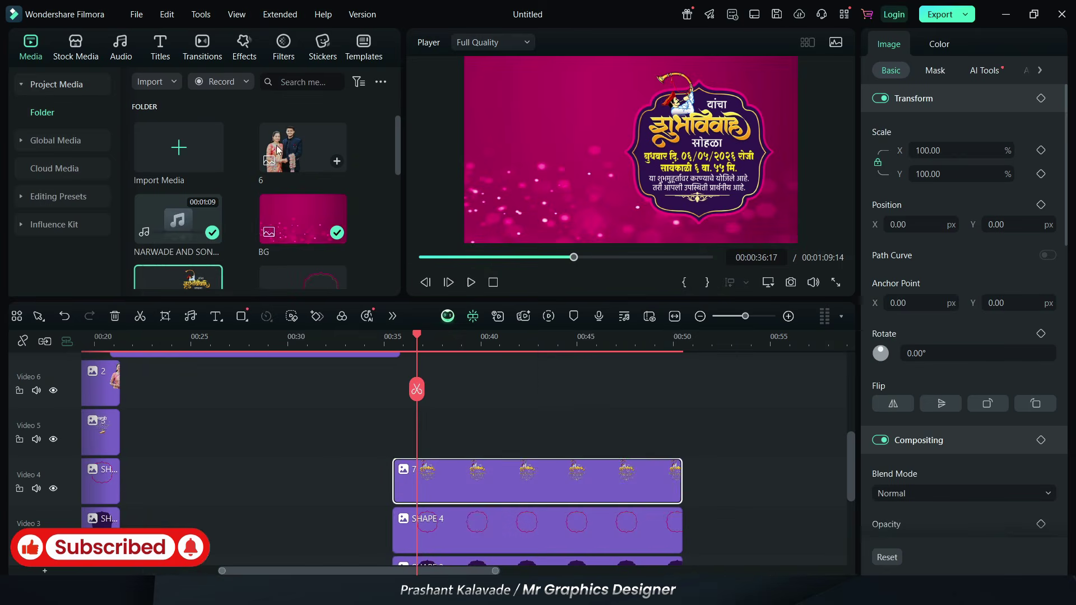
pyautogui.moveTo(277, 146); pyautogui.dragTo(398, 443)
pyautogui.moveTo(485, 440); pyautogui.dragTo(682, 451)
# Move the scene clips up one track and shorten the couple scene to end at the audio marker near 00:00:43.
pyautogui.scroll(-2, 372, 425)
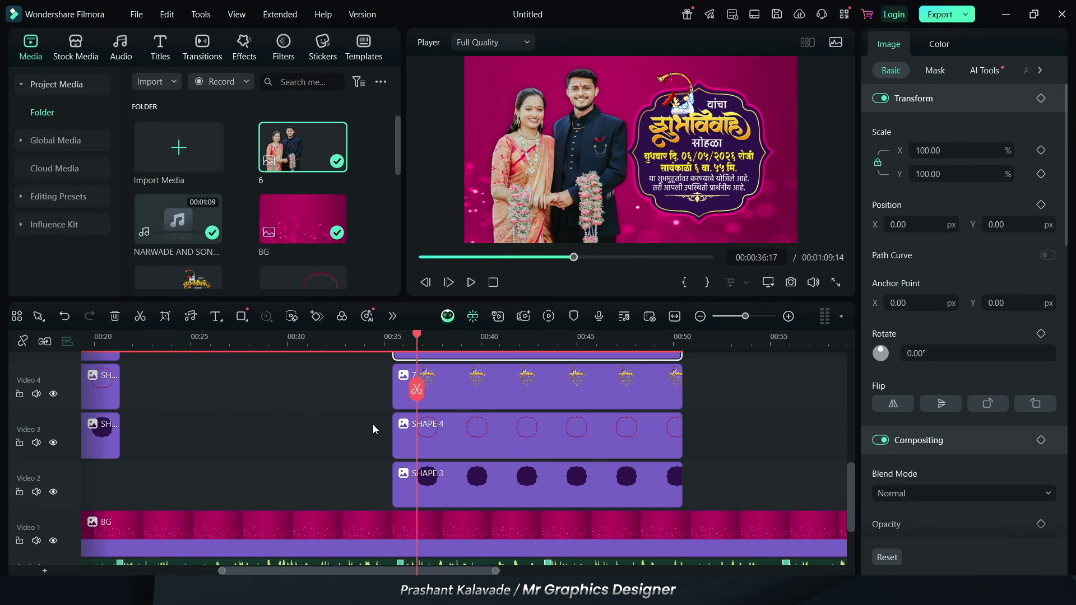
pyautogui.scroll(3, 372, 423)
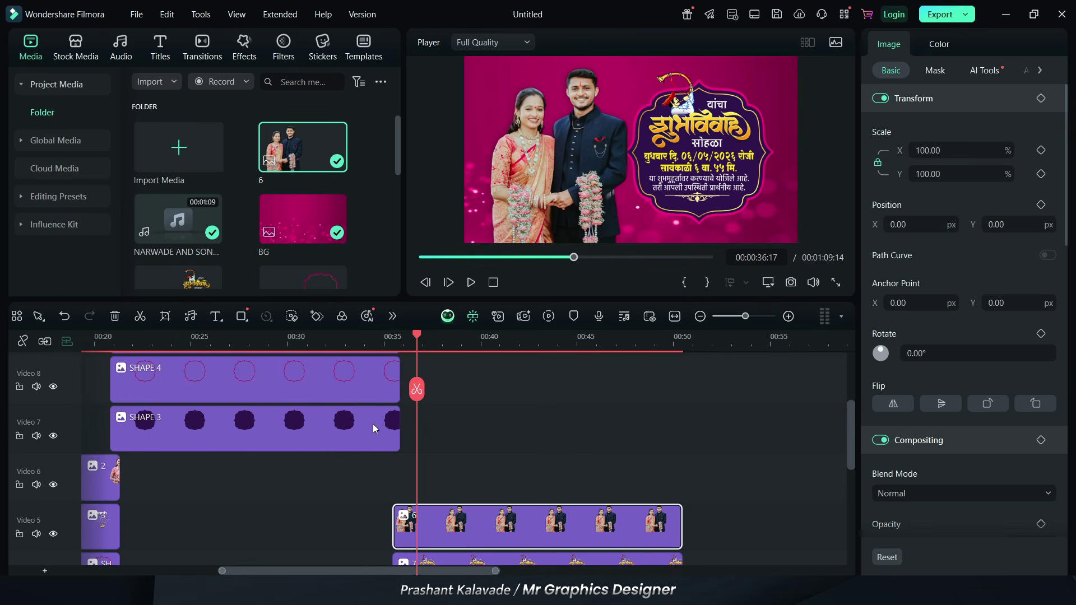
pyautogui.moveTo(177, 481); pyautogui.dragTo(204, 428)
pyautogui.moveTo(350, 481); pyautogui.dragTo(452, 507)
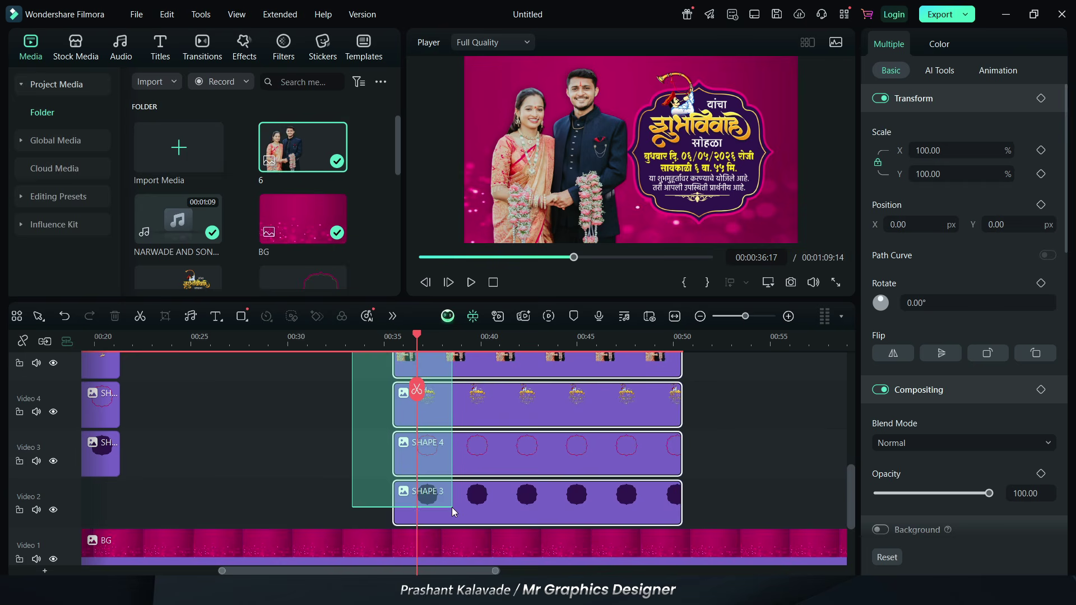
pyautogui.scroll(5, 446, 493)
pyautogui.click(442, 512)
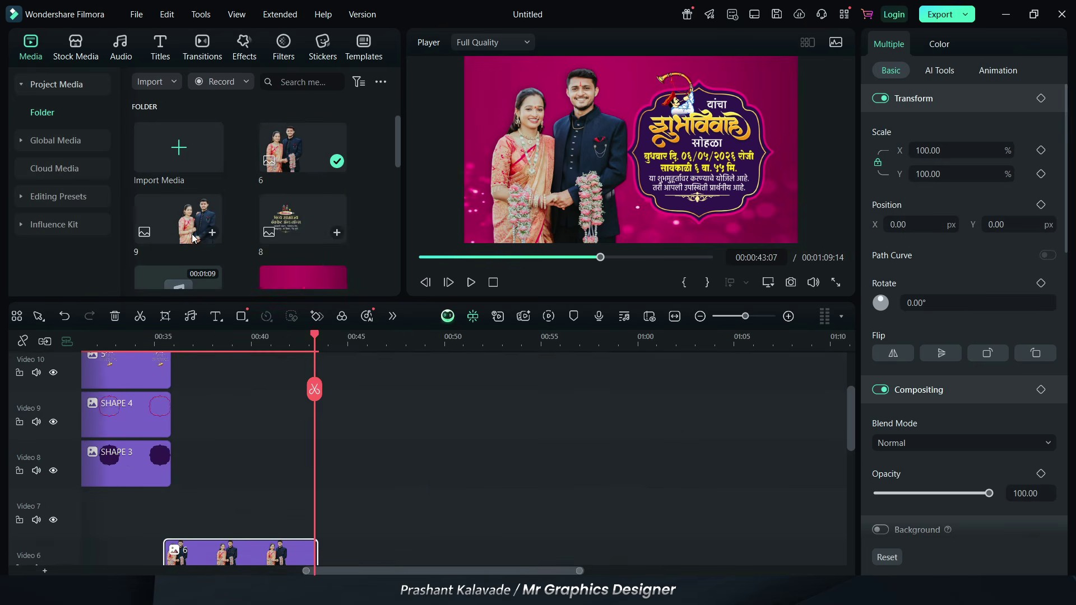
# Place image 8 and couple image 9 on Video 9 and 10 from the 00:00:43 scene end to the next audio marker.
pyautogui.moveTo(195, 235); pyautogui.dragTo(314, 420)
pyautogui.moveTo(302, 219); pyautogui.dragTo(314, 473)
pyautogui.moveTo(438, 404); pyautogui.dragTo(555, 464)
pyautogui.moveTo(373, 428); pyautogui.dragTo(372, 420)
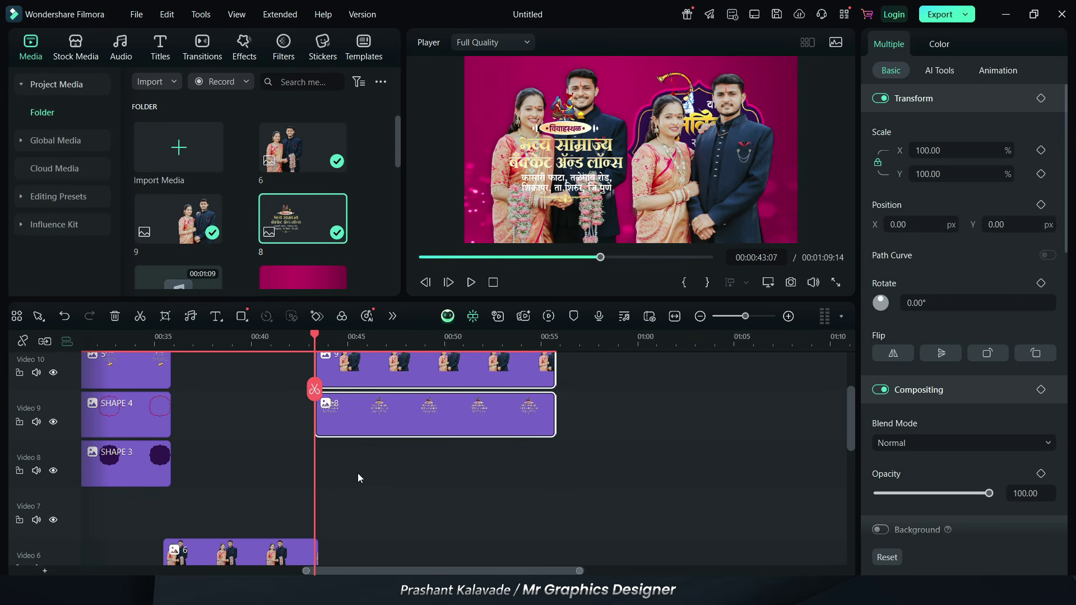
# Copy SHAPE 1 and SHAPE 2 from the bride scene and paste them at 00:00:56:15.
pyautogui.scroll(-2, 357, 475)
pyautogui.moveTo(352, 571); pyautogui.dragTo(252, 568)
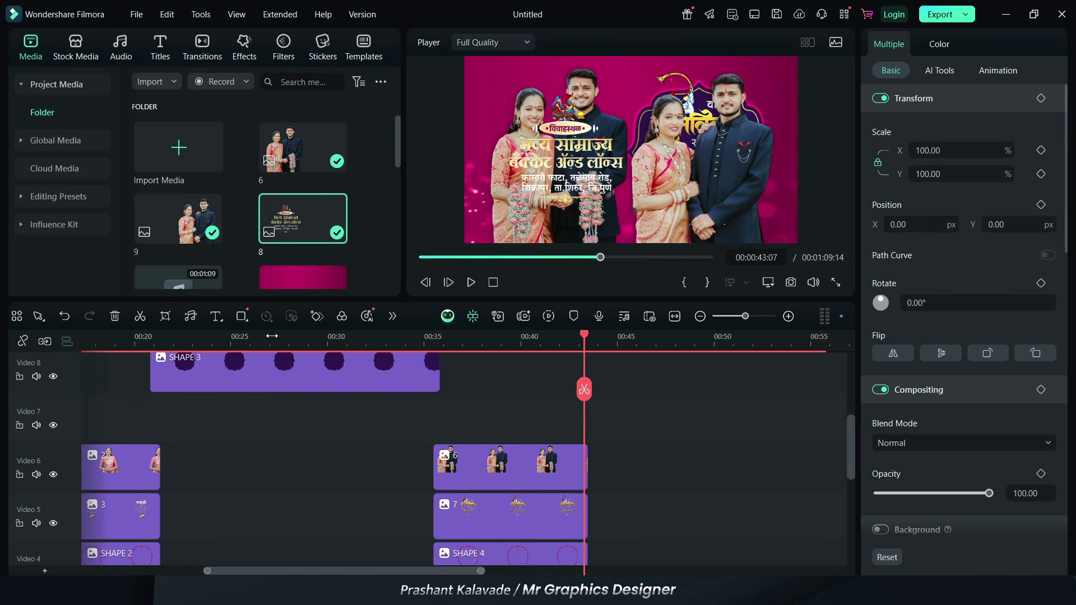
pyautogui.click(272, 336)
pyautogui.click(116, 337)
pyautogui.scroll(-4, 199, 464)
pyautogui.moveTo(140, 452); pyautogui.dragTo(153, 392)
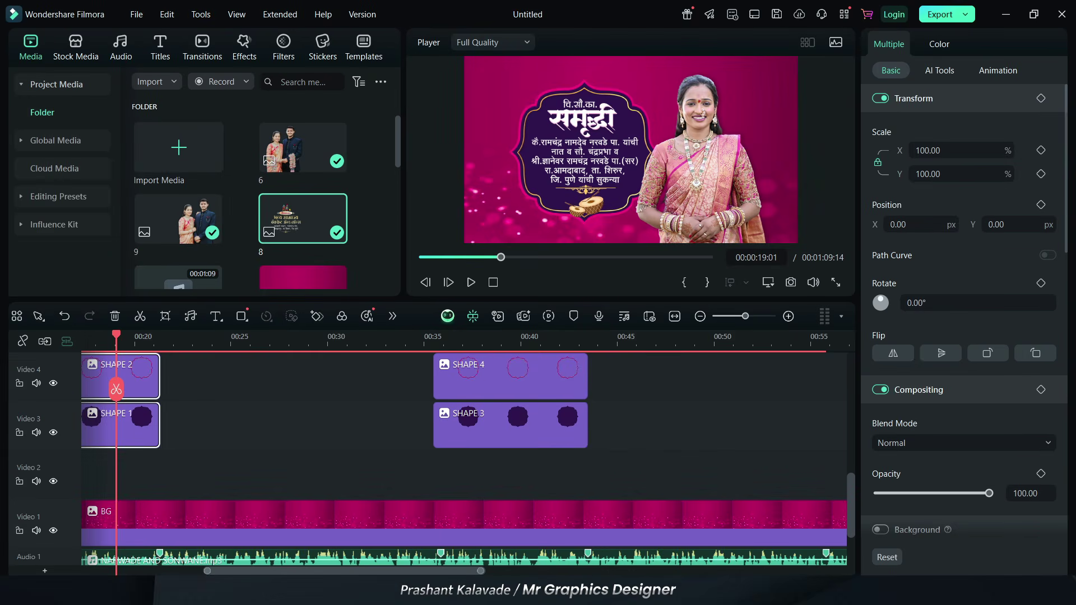
pyautogui.scroll(5, 439, 412)
pyautogui.hscroll(5, 440, 411)
pyautogui.click(460, 365)
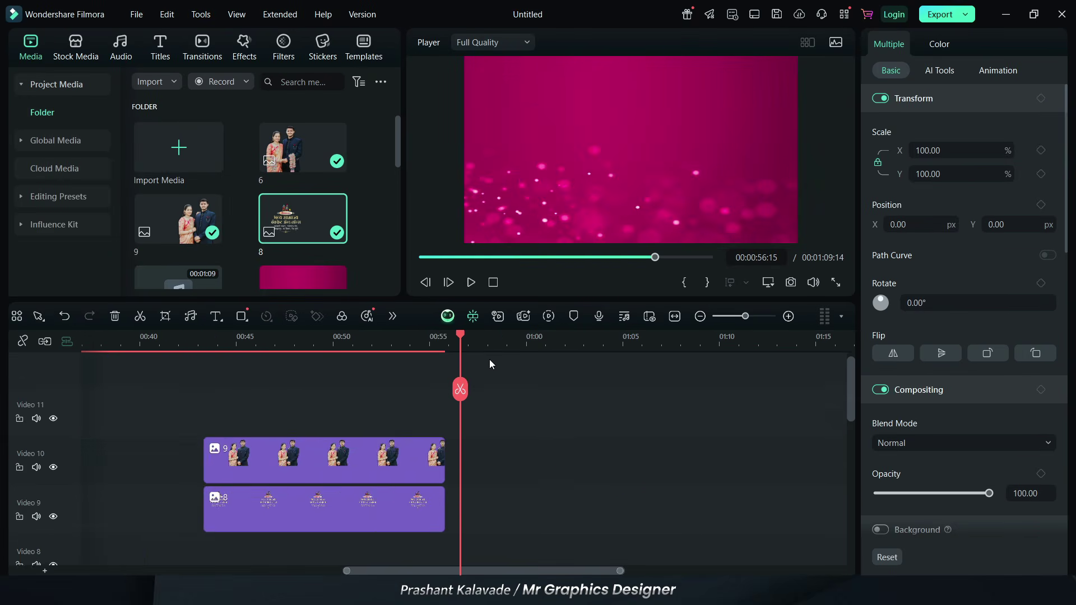
pyautogui.scroll(-2, 489, 363)
pyautogui.press('End')
pyautogui.scroll(-2, 483, 398)
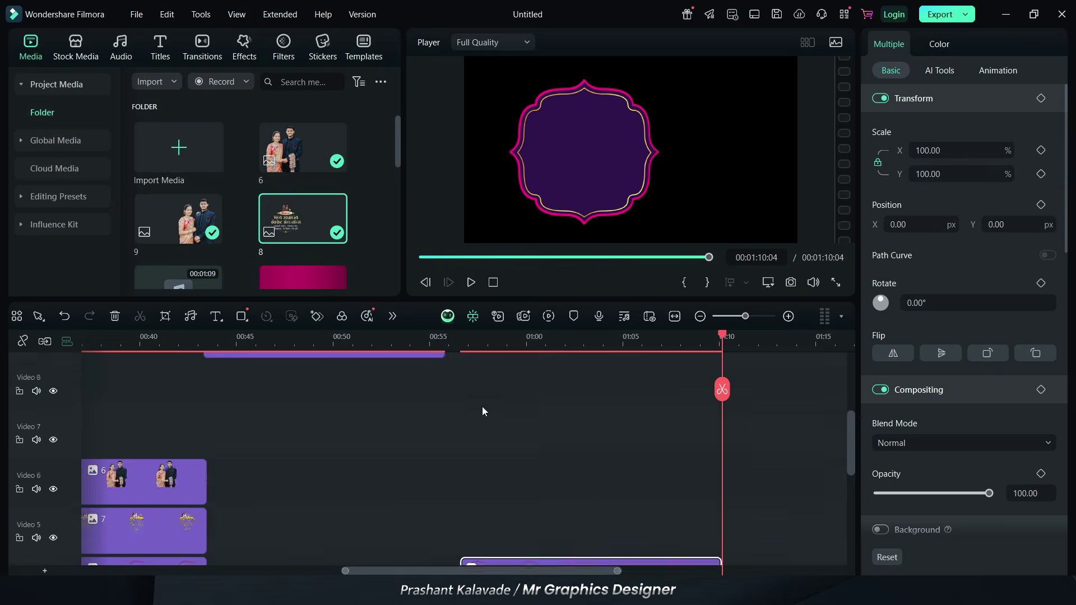
pyautogui.scroll(-2, 482, 411)
# Move the pasted SHAPE 1 and SHAPE 2 to Video 7 and 8 and trim them to match image 8's span.
pyautogui.moveTo(482, 412); pyautogui.dragTo(297, 411)
pyautogui.scroll(2, 296, 483)
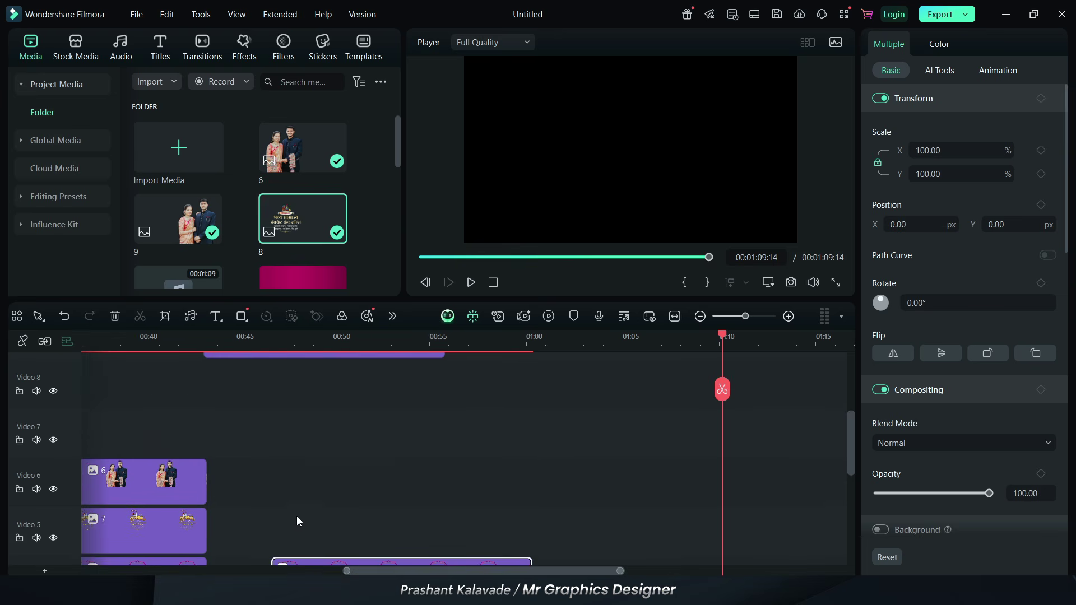
pyautogui.moveTo(305, 562); pyautogui.dragTo(232, 391)
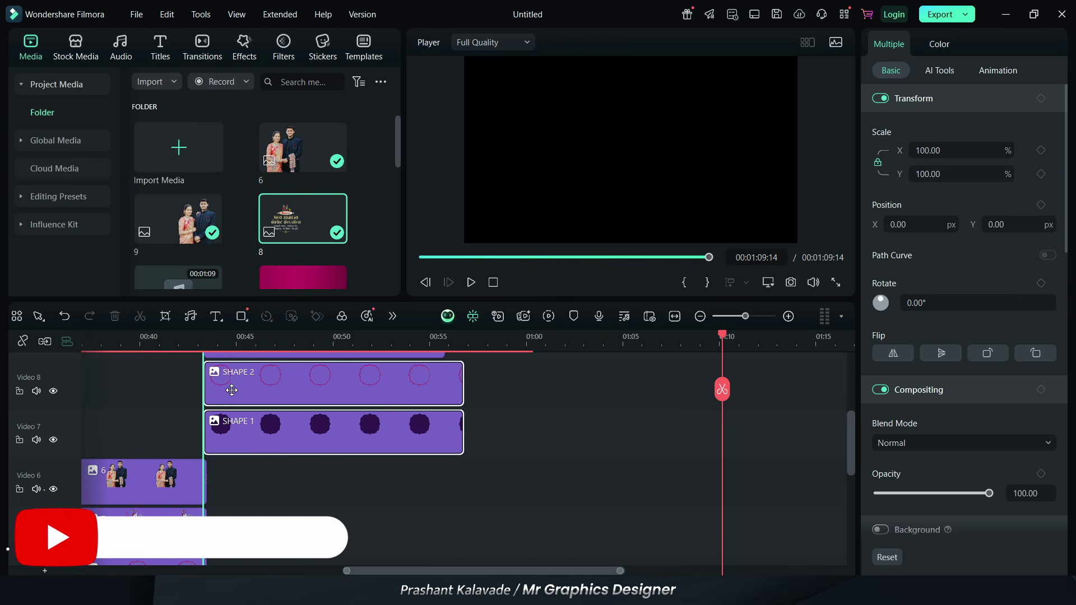
pyautogui.moveTo(463, 392); pyautogui.dragTo(444, 392)
pyautogui.scroll(2, 357, 386)
# Shift the venue scene's SHAPE 1 and SHAPE 2 horizontally to position X -107 px and check the scene.
pyautogui.moveTo(308, 338); pyautogui.dragTo(410, 353)
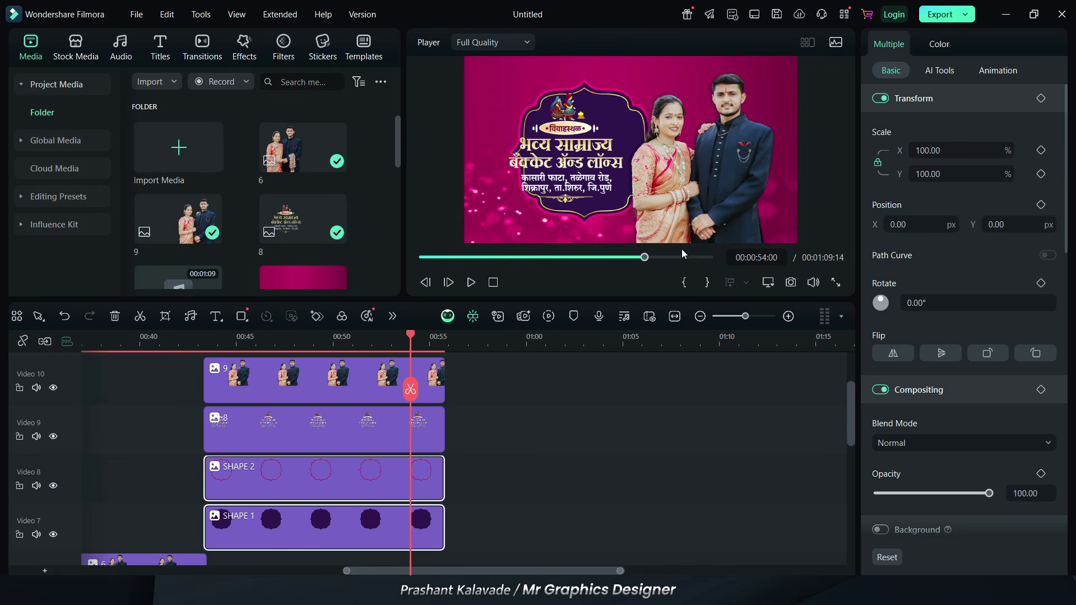
pyautogui.moveTo(914, 224); pyautogui.dragTo(880, 224)
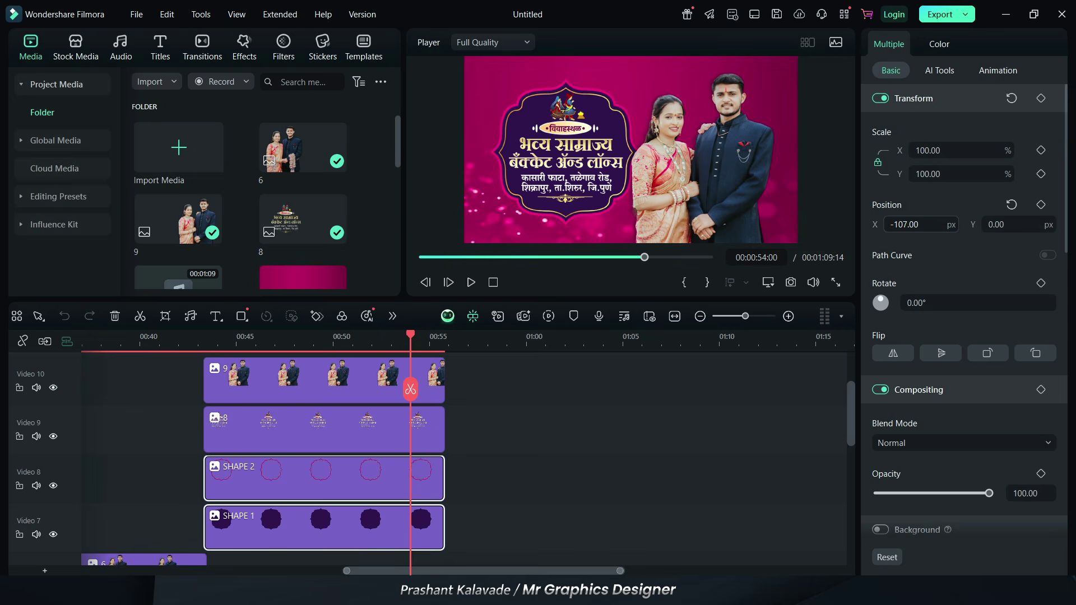
pyautogui.click(121, 347)
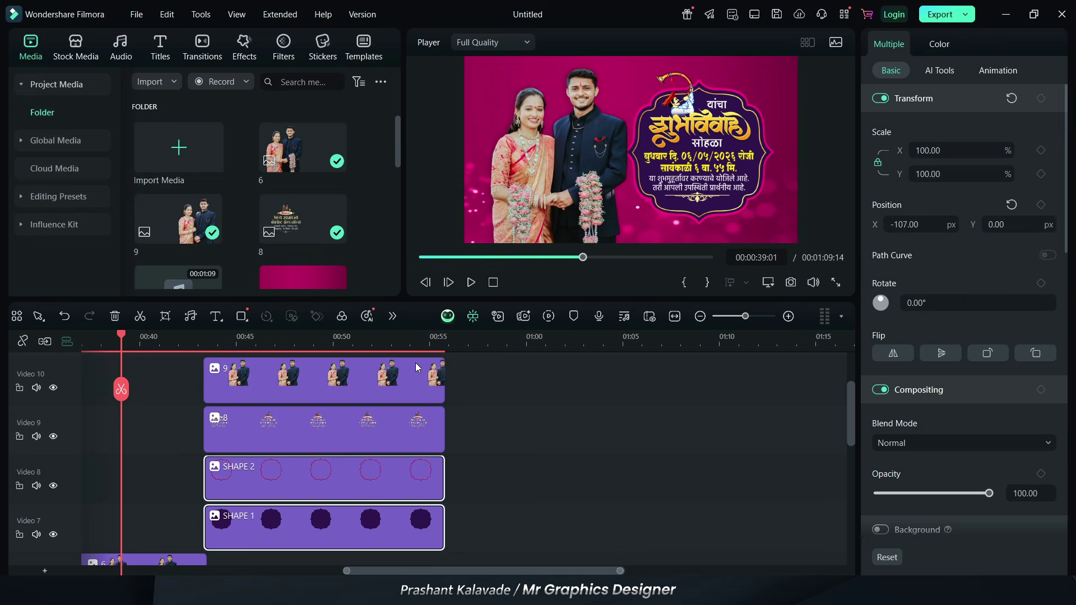
pyautogui.click(440, 345)
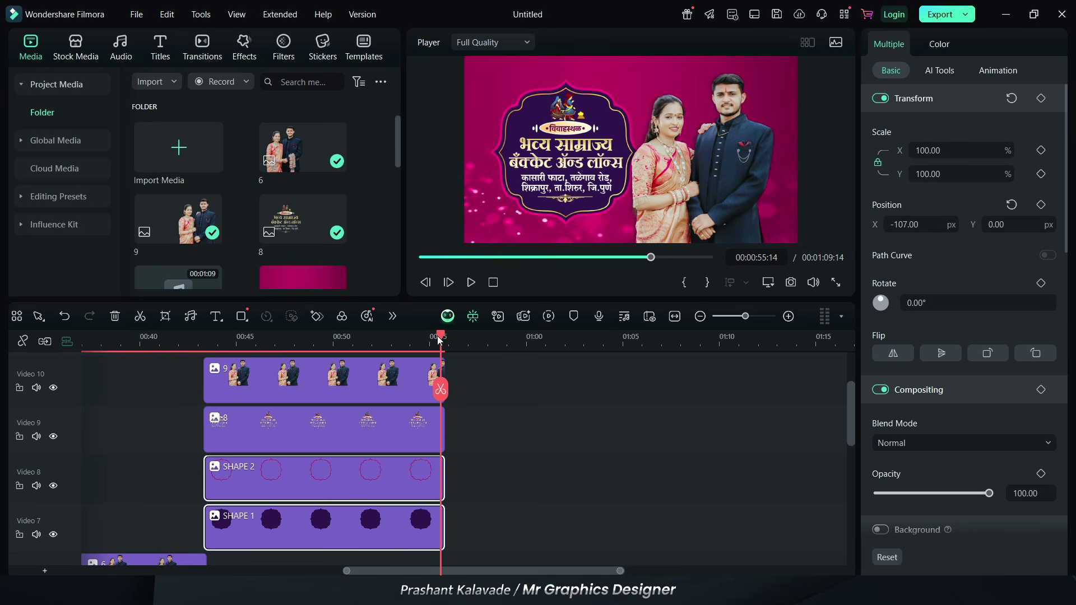
pyautogui.moveTo(441, 341); pyautogui.dragTo(436, 340)
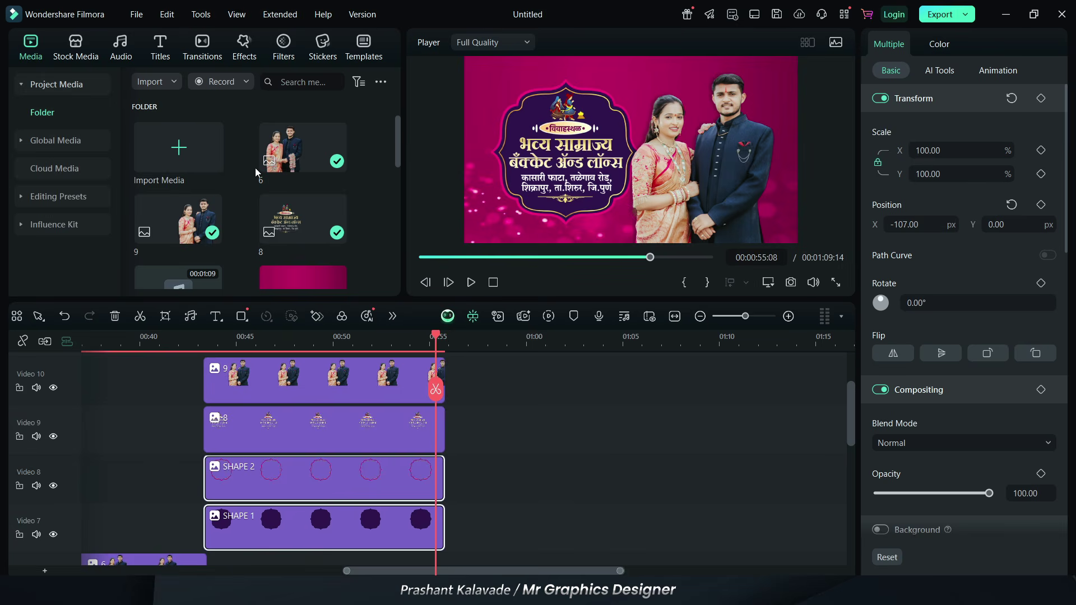
# Import the closing scene images 10 and 11 together.
pyautogui.doubleClick(255, 168)
pyautogui.click(826, 314)
pyautogui.keyDown('ctrl'); pyautogui.click(678, 286); pyautogui.keyUp('ctrl')
pyautogui.click(958, 554)
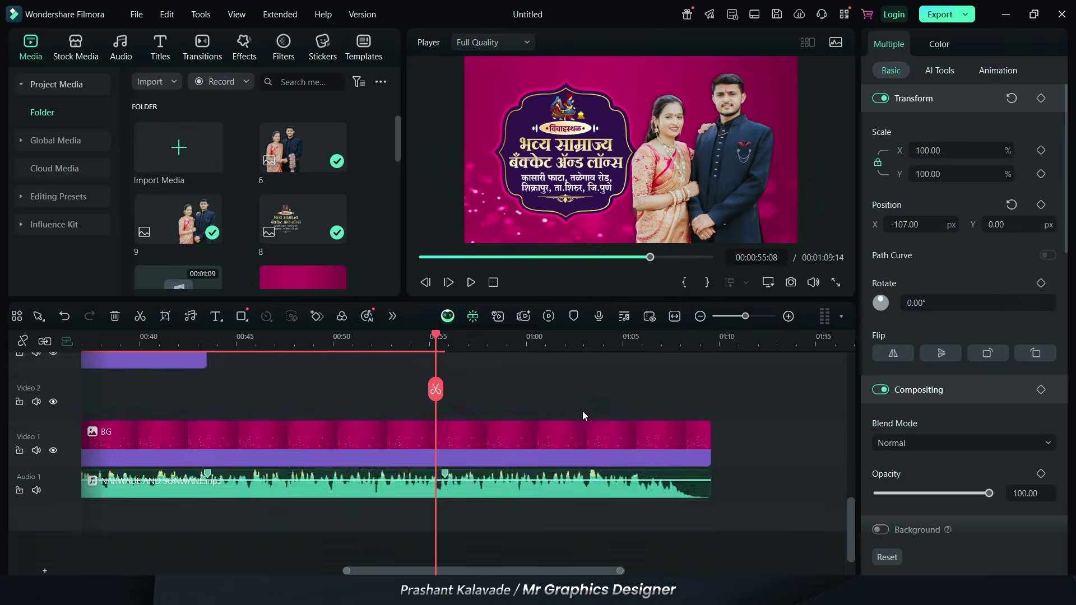
# Stack image 11 and couple image 10 on Video 13 and 14, from the last audio marker to the BG clip's end.
pyautogui.scroll(-3, 294, 234)
pyautogui.moveTo(158, 188); pyautogui.dragTo(710, 432)
pyautogui.moveTo(303, 174); pyautogui.dragTo(463, 407)
pyautogui.moveTo(540, 427); pyautogui.dragTo(707, 435)
# Copy SHAPE 3 and SHAPE 4 from the couple scene, paste them beneath image 11 and fit them to its span.
pyautogui.scroll(-8, 151, 546)
pyautogui.click(181, 448)
pyautogui.keyDown('ctrl'); pyautogui.click(163, 486); pyautogui.keyUp('ctrl')
pyautogui.hotkey('ctrl', 'c')
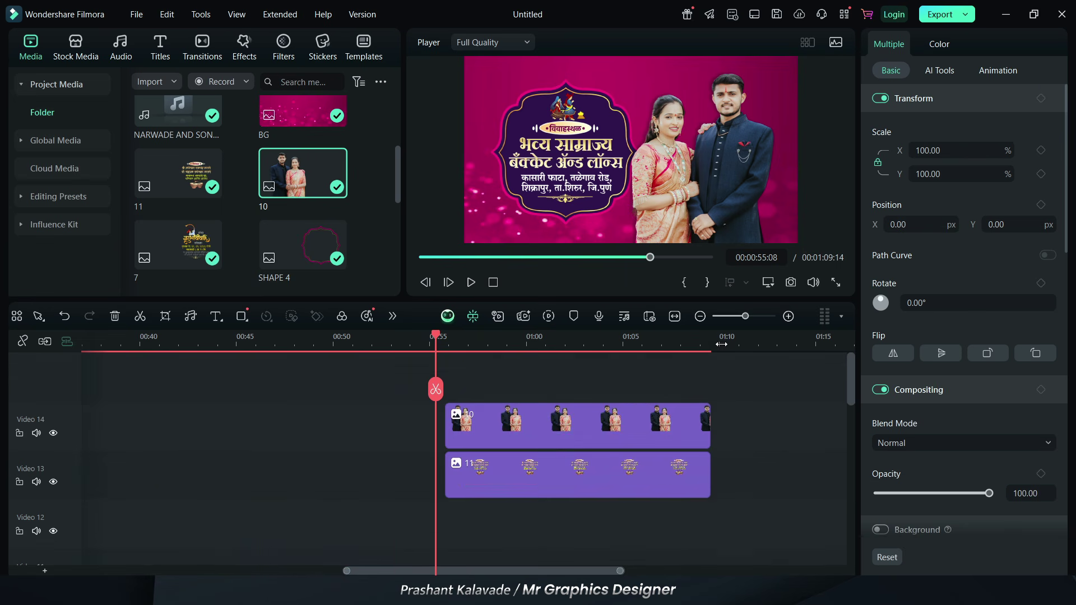
pyautogui.hotkey('ctrl', 'v')
pyautogui.moveTo(702, 531); pyautogui.dragTo(426, 386)
pyautogui.moveTo(557, 387); pyautogui.dragTo(668, 387)
pyautogui.click(569, 340)
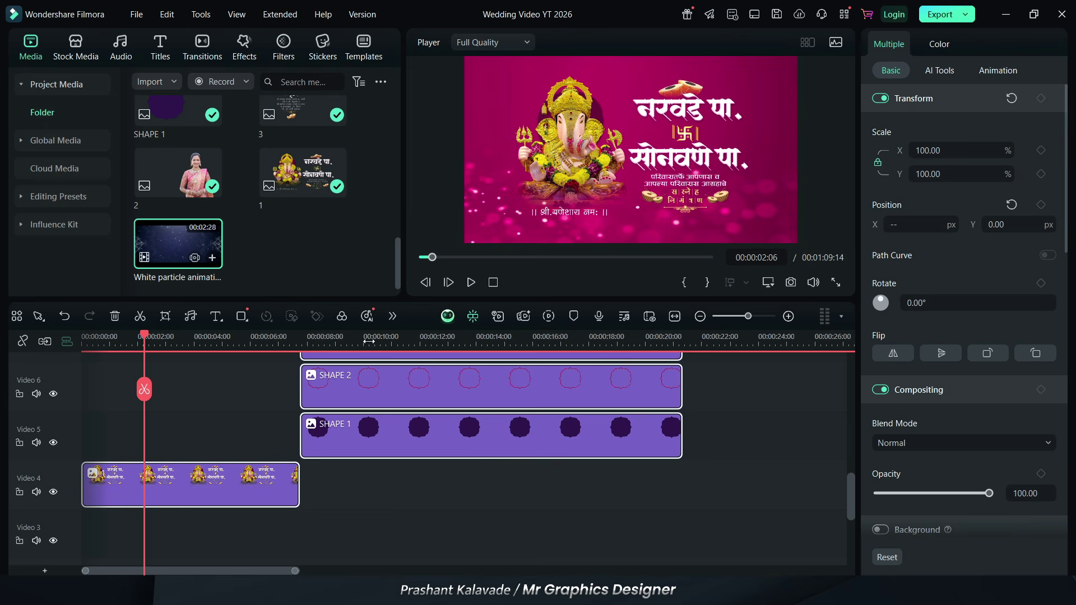
# Place the White particle animation video on Video 2 above the BG clip, starting at the beginning of the timeline.
pyautogui.scroll(-3, 369, 341)
pyautogui.scroll(4, 269, 367)
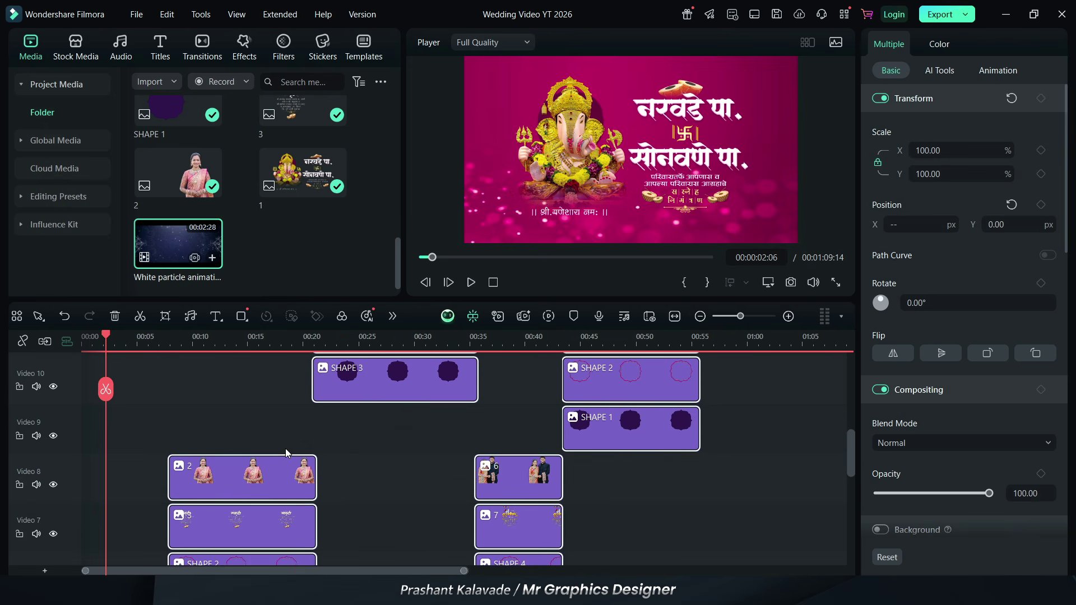
pyautogui.scroll(-4, 284, 448)
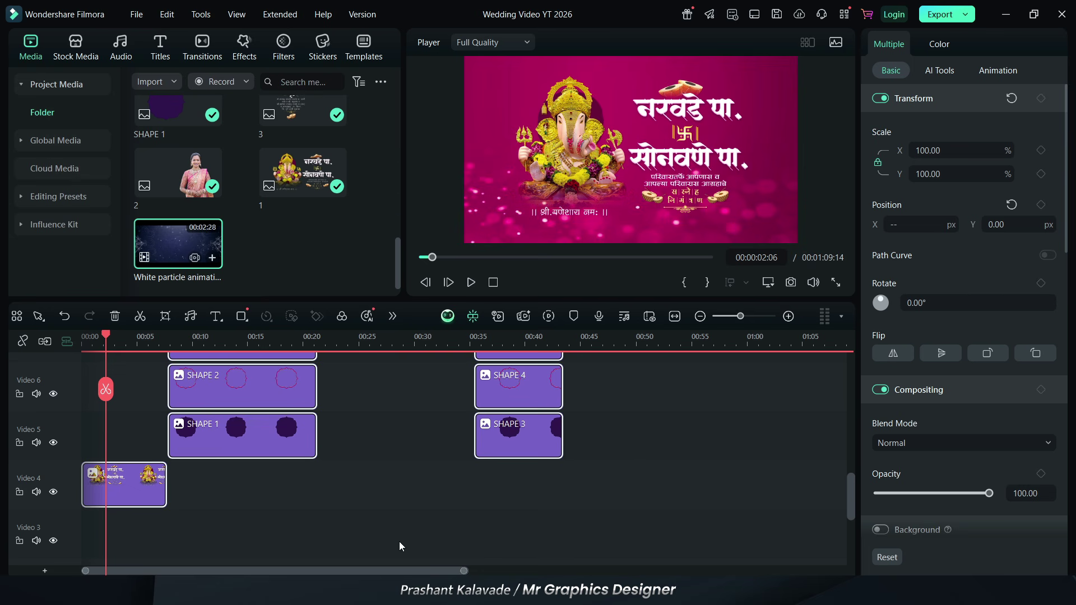
pyautogui.scroll(-2, 168, 481)
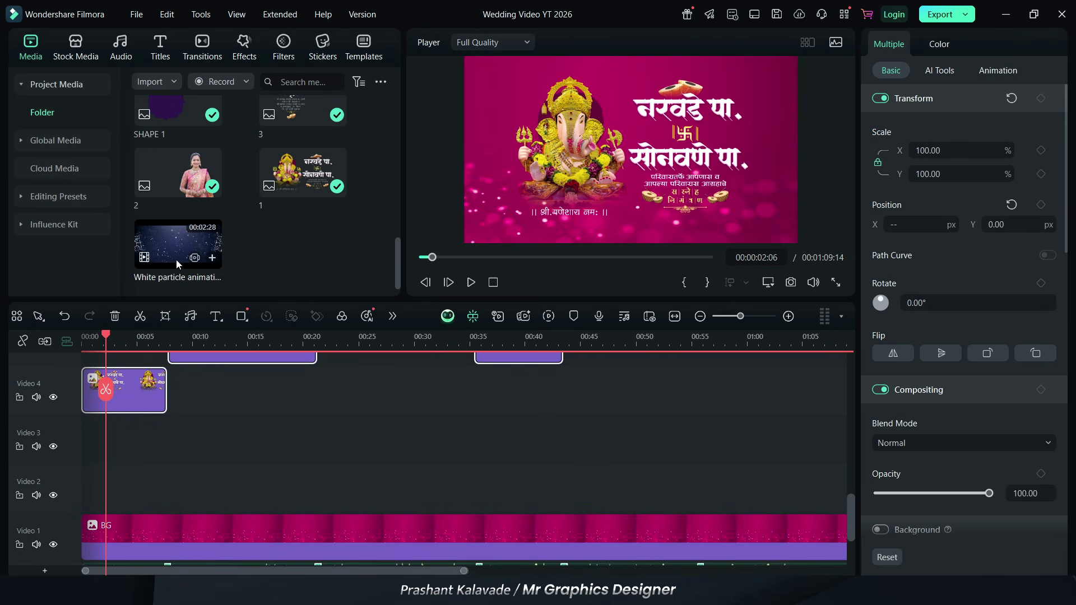
pyautogui.moveTo(164, 254); pyautogui.dragTo(93, 490)
pyautogui.click(631, 314)
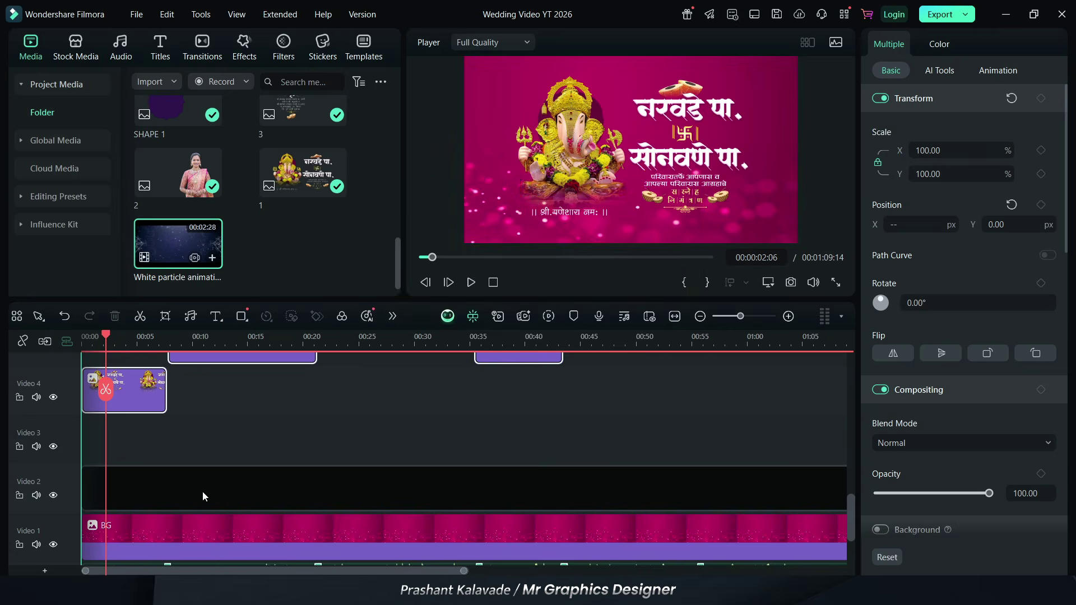
# Scale the White particle animation clip to 137% and set its blend mode to Soft Light.
pyautogui.click(203, 492)
pyautogui.moveTo(928, 150); pyautogui.dragTo(954, 151)
pyautogui.click(926, 493)
pyautogui.scroll(-4, 897, 448)
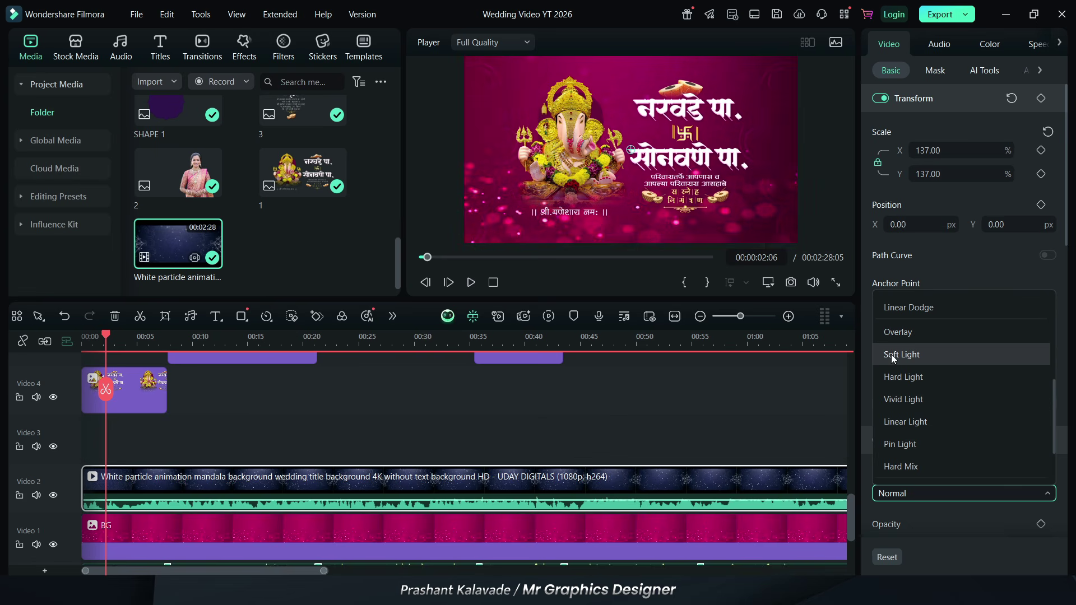
pyautogui.click(891, 354)
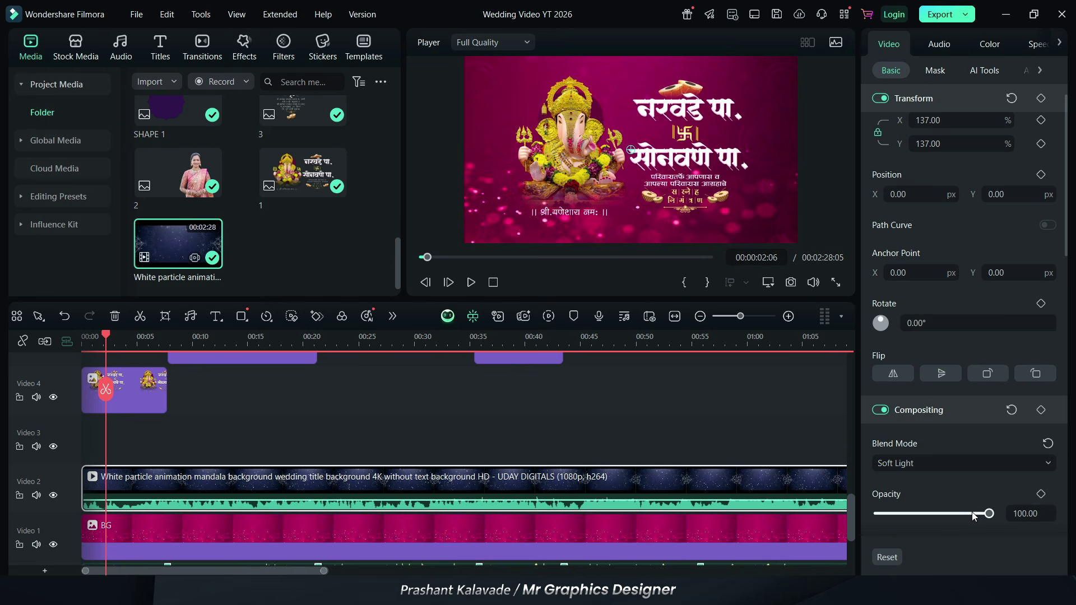
# Set the White particle animation clip's opacity to 71, silence its audio, and play the scene to review it.
pyautogui.moveTo(989, 514); pyautogui.dragTo(960, 514)
pyautogui.moveTo(247, 500); pyautogui.dragTo(240, 530)
pyautogui.press('space')
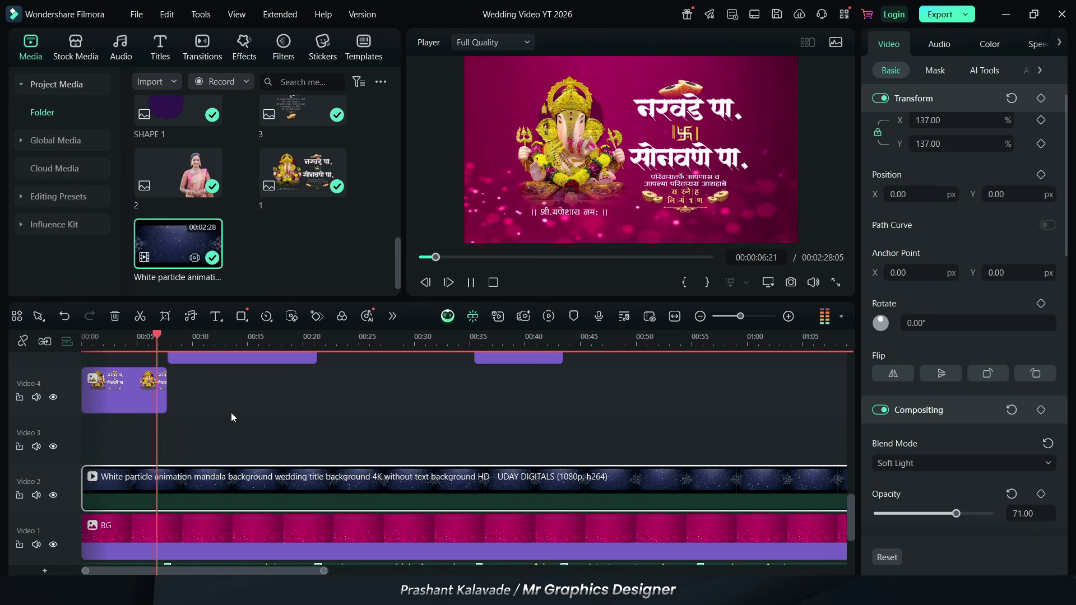
pyautogui.press('space')
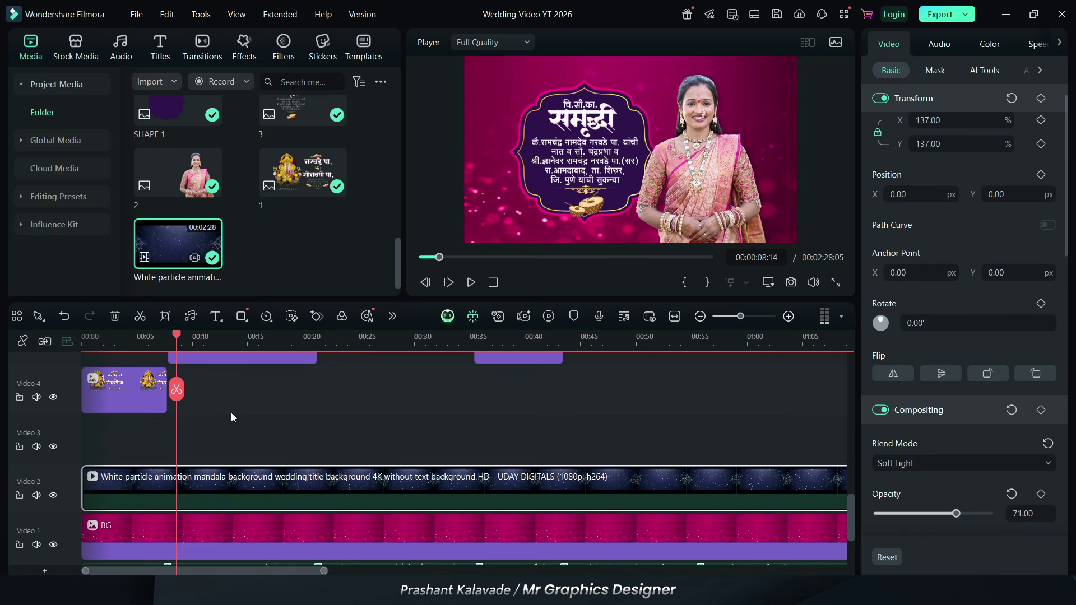
# Set the blend mode of the SHAPE 1 clip on Video 5 to Overlay.
pyautogui.scroll(2, 193, 441)
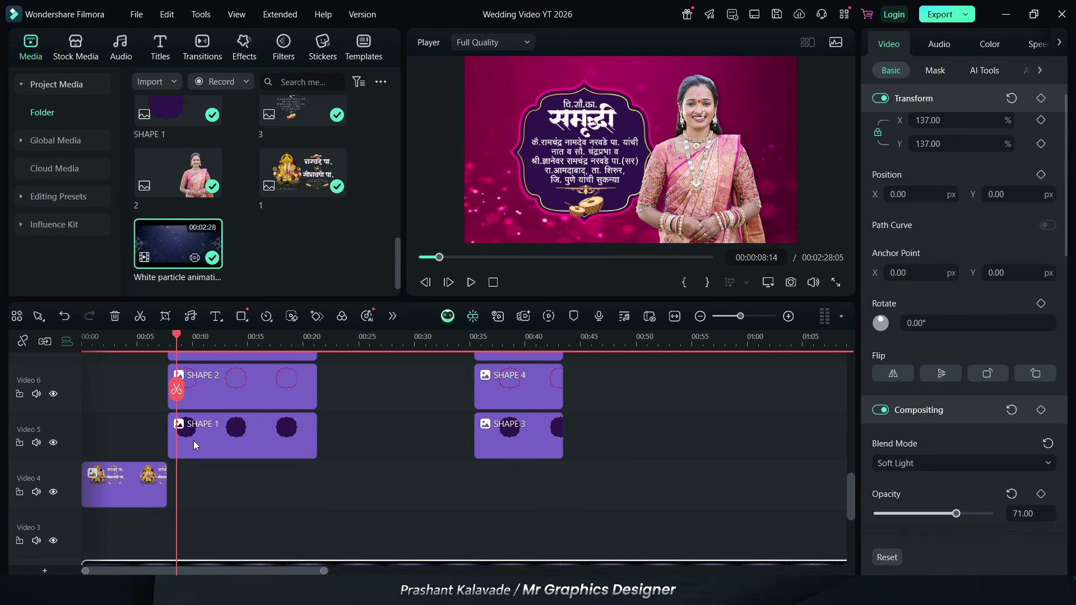
pyautogui.click(201, 438)
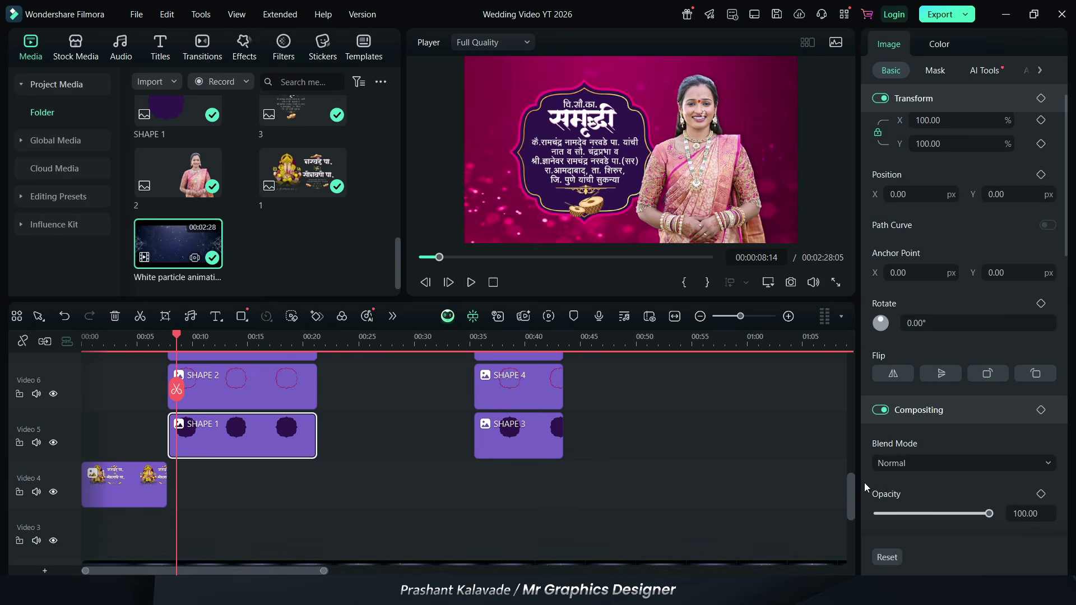
pyautogui.click(877, 464)
pyautogui.scroll(3, 888, 370)
pyautogui.scroll(-3, 894, 409)
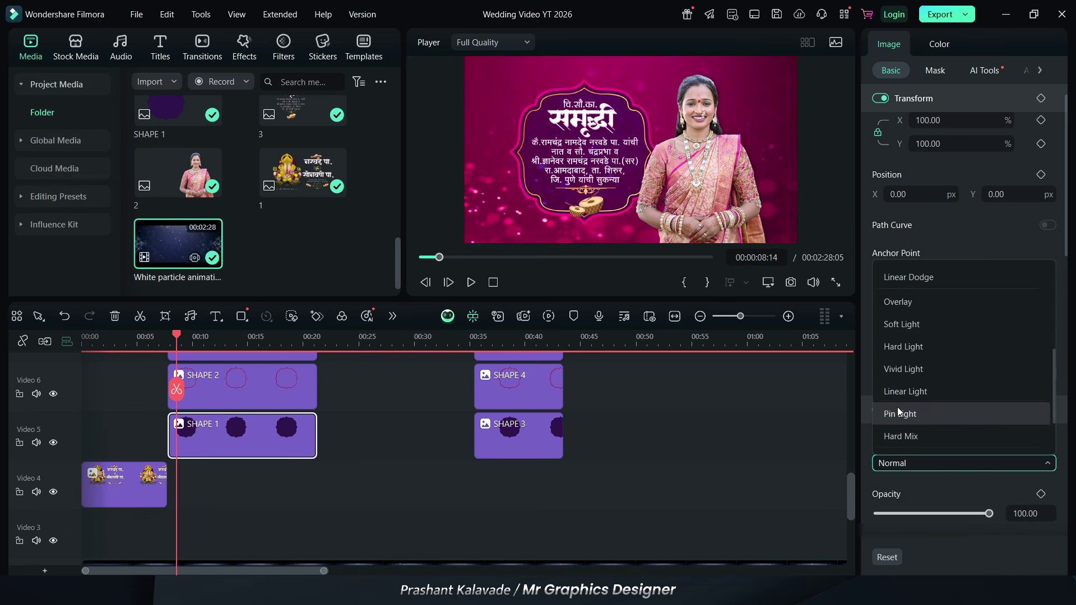
pyautogui.click(892, 303)
# Apply the Overlay blend mode to the SHAPE 3 clip on Video 5.
pyautogui.click(561, 422)
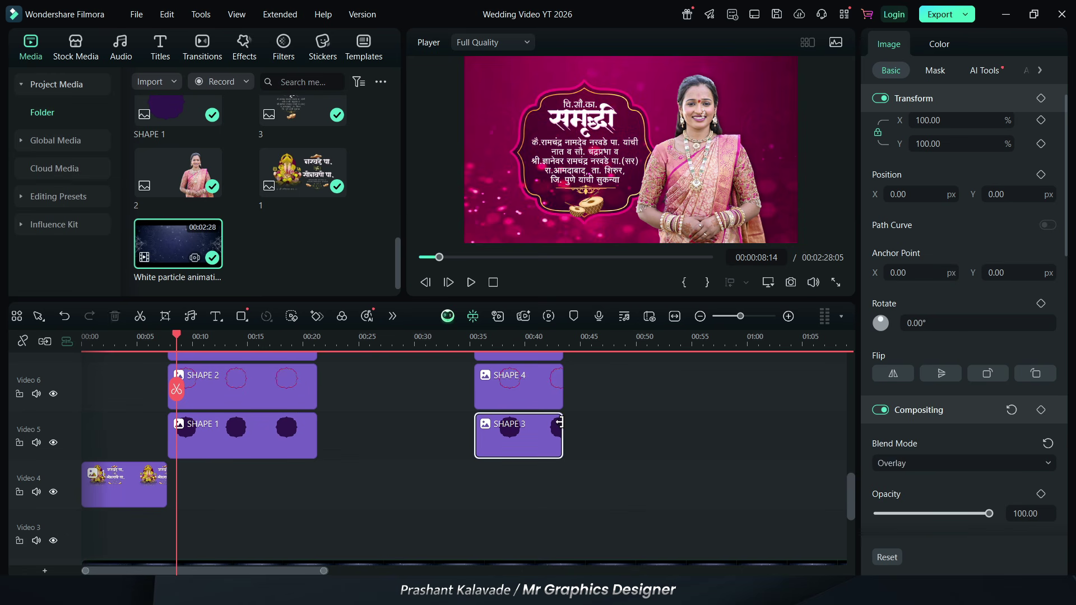
pyautogui.click(888, 464)
pyautogui.scroll(3, 897, 393)
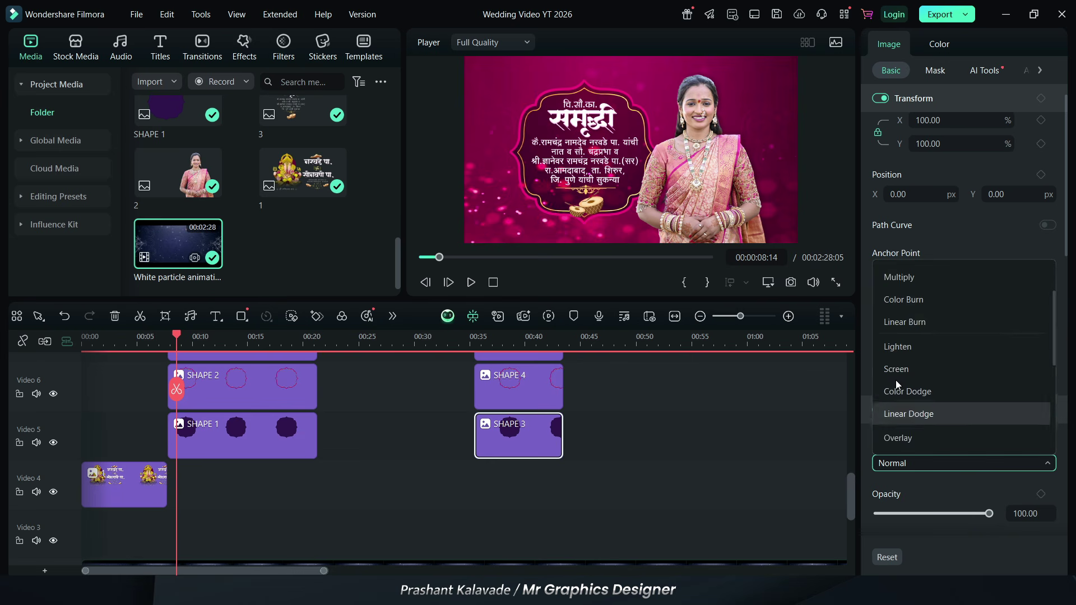
pyautogui.scroll(-3, 897, 394)
pyautogui.click(896, 277)
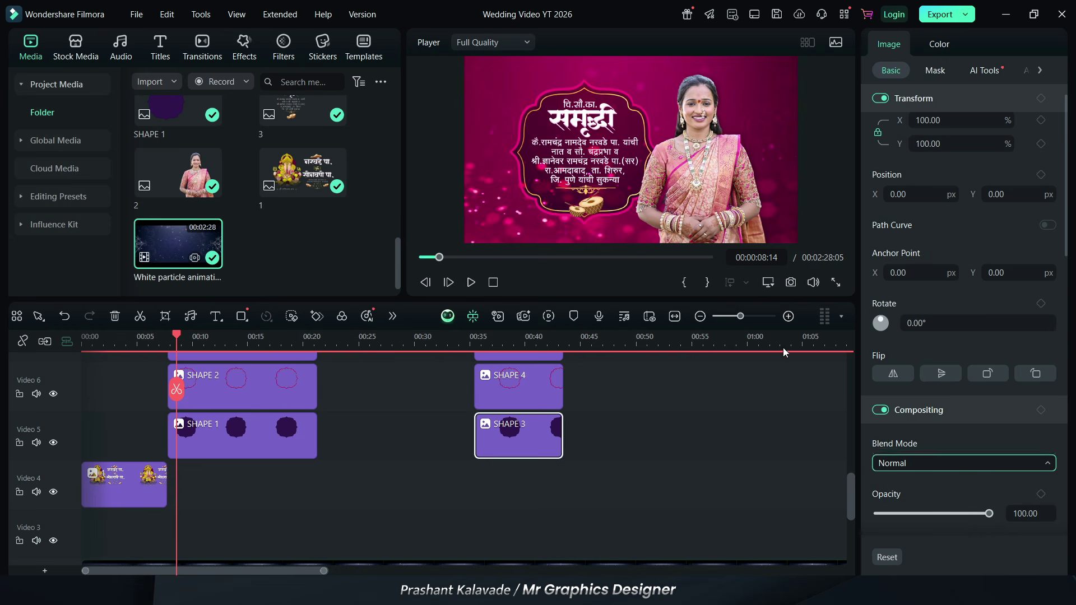
# Select the SHAPE 3 clip on Video 10 and the SHAPE 1 clip on Video 9 to check their compositing settings.
pyautogui.moveTo(199, 564); pyautogui.dragTo(282, 544)
pyautogui.scroll(4, 235, 471)
pyautogui.click(197, 395)
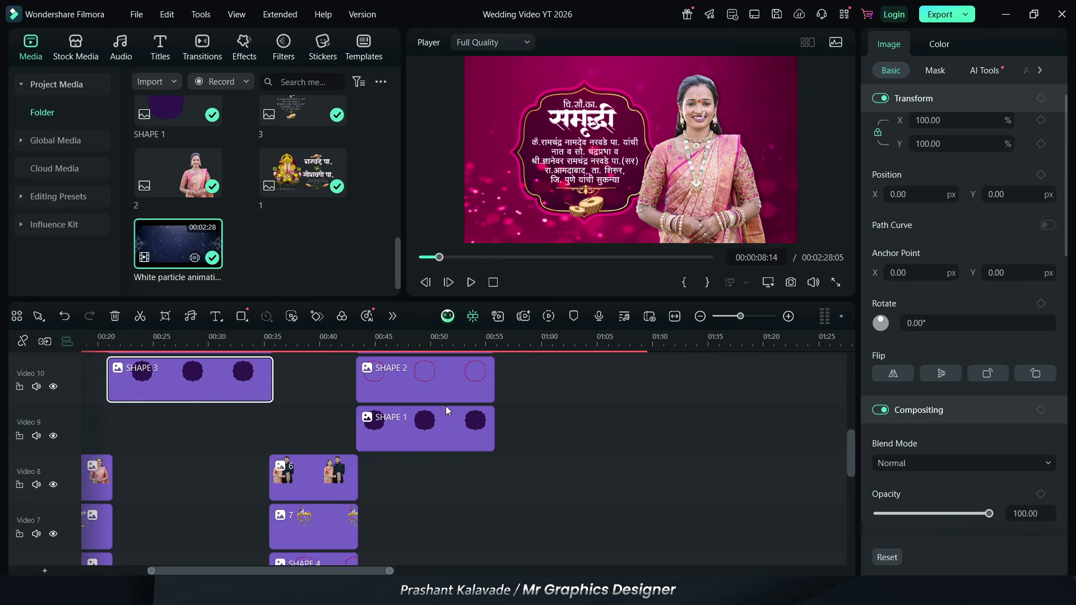
pyautogui.click(440, 423)
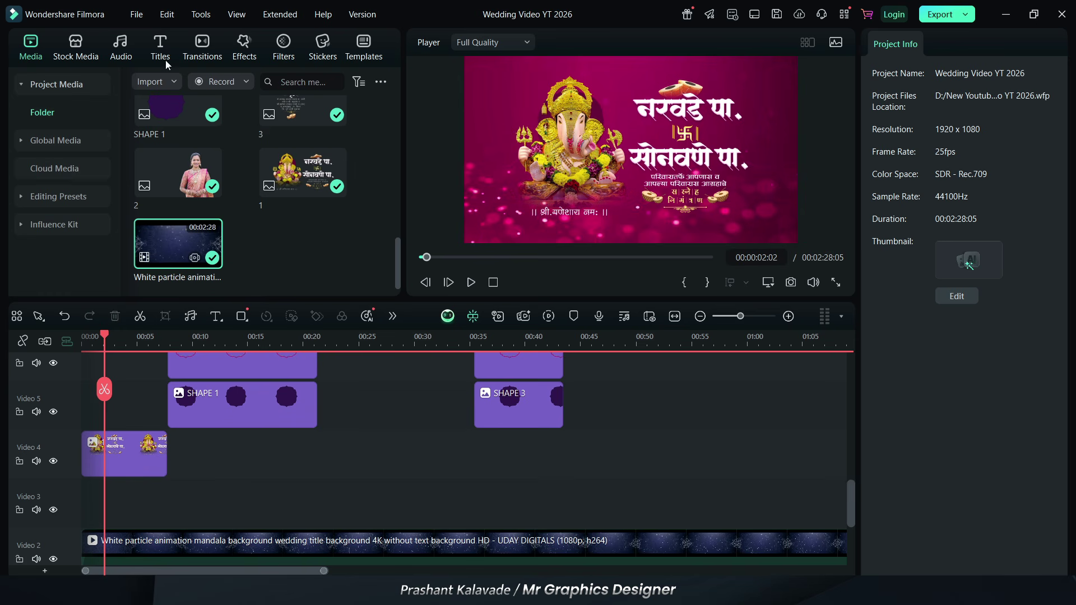
# Search the effects for "ready for christmas OVERLAY 10" and place that overlay on Video 3 at the start of the timeline.
pyautogui.click(242, 47)
pyautogui.click(209, 83)
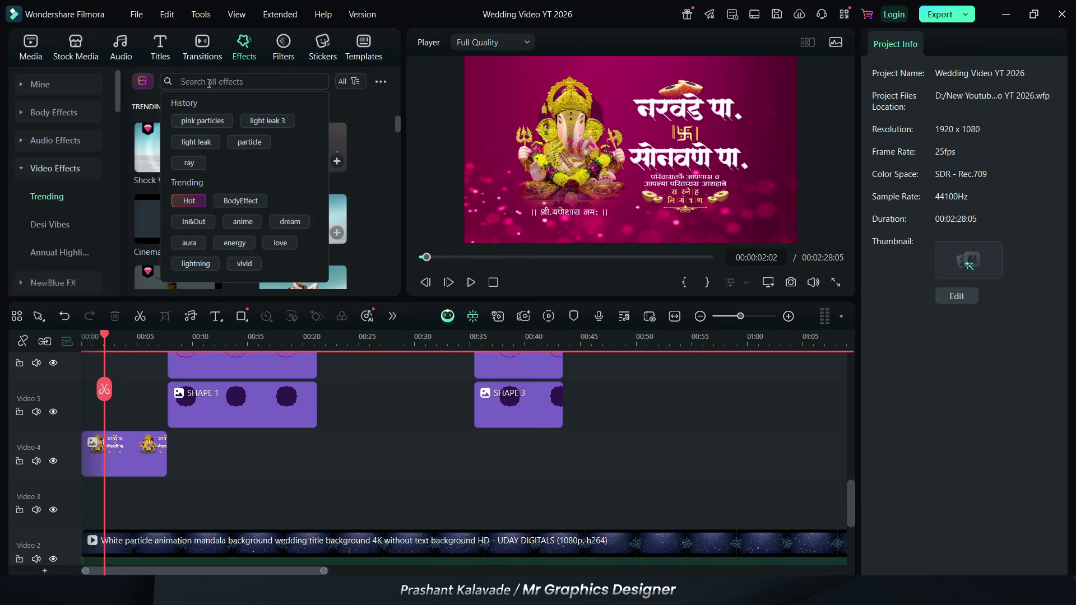
pyautogui.write('RE')
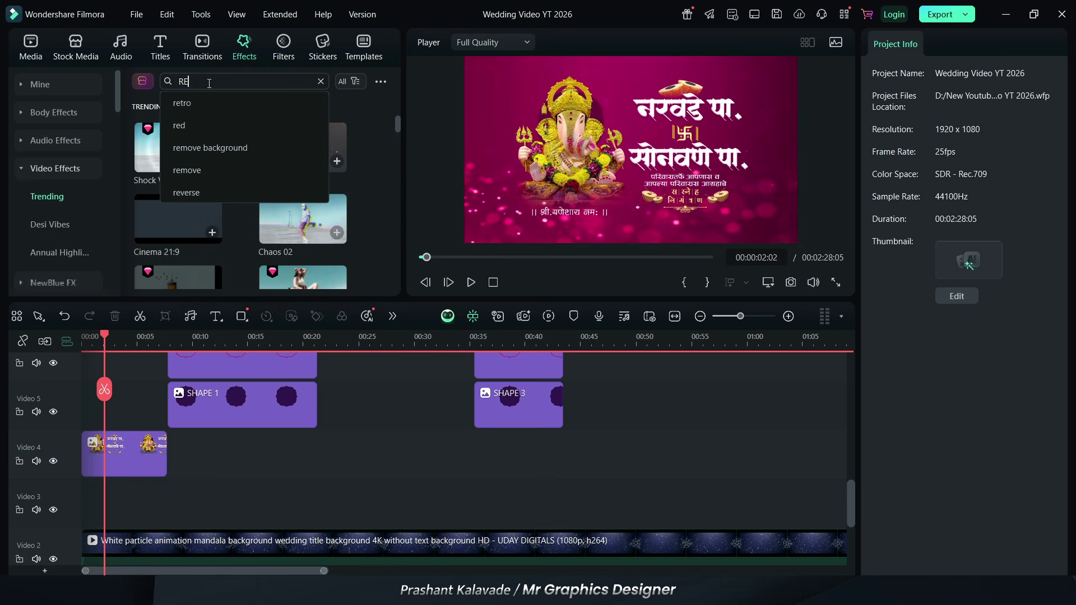
pyautogui.write('ADY FOR')
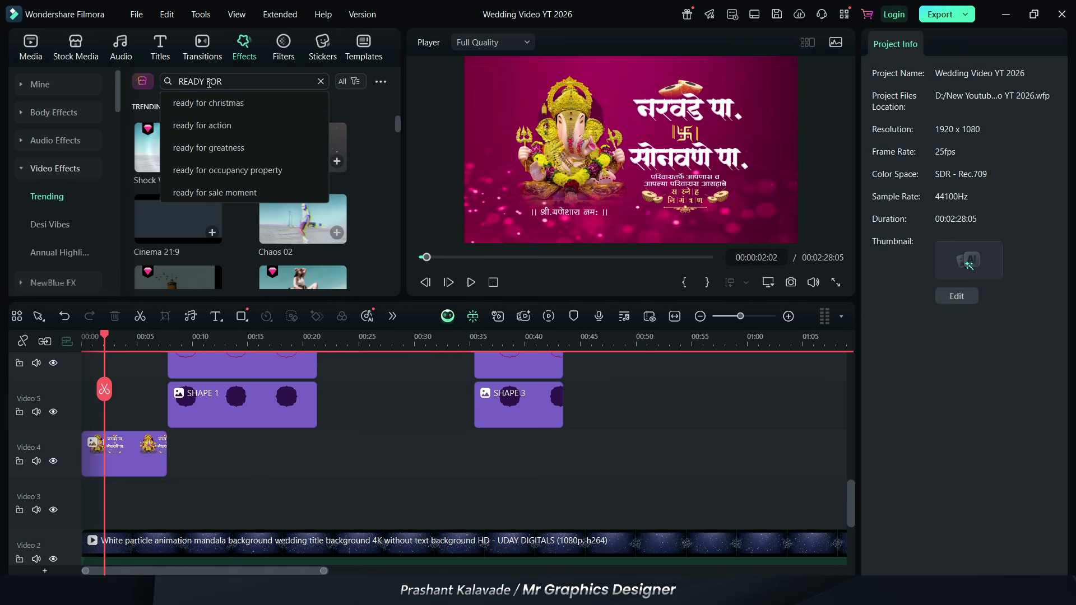
pyautogui.click(214, 103)
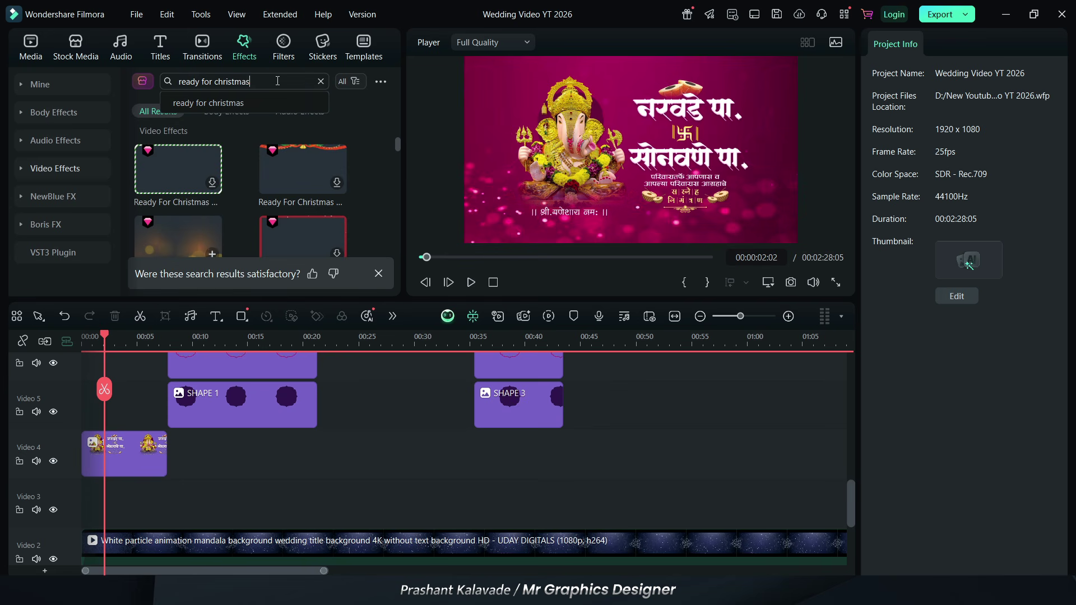
pyautogui.write('OVER')
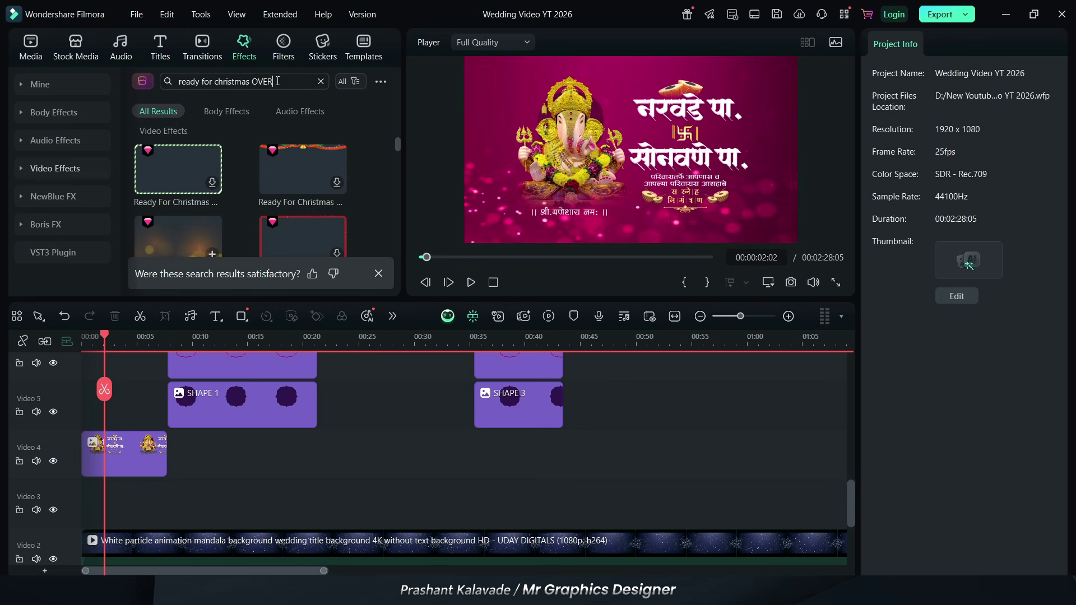
pyautogui.write('LAY 10')
pyautogui.press('Return')
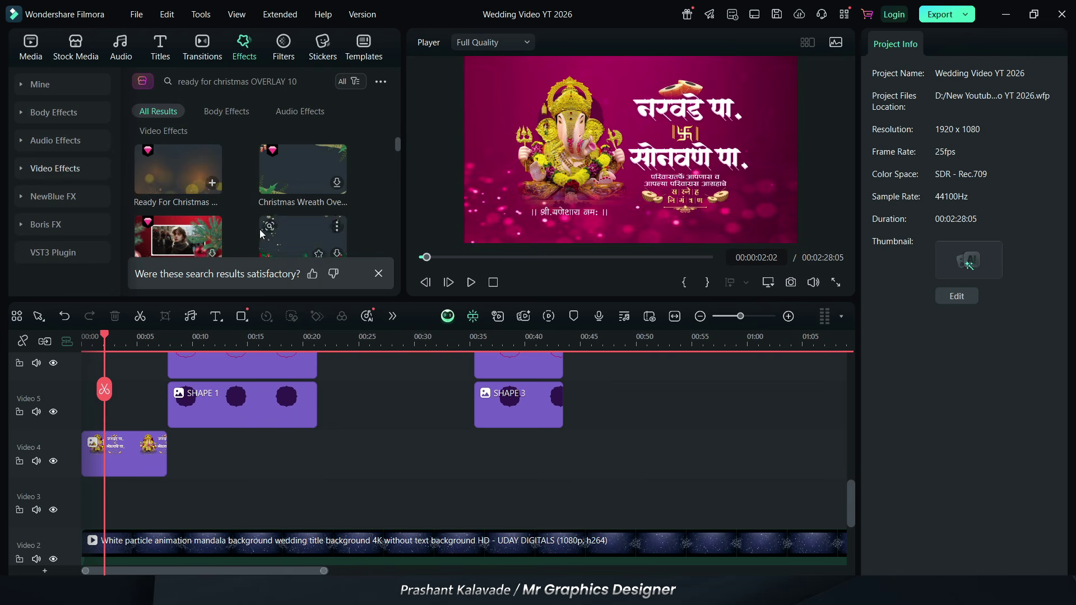
pyautogui.moveTo(169, 174); pyautogui.dragTo(63, 503)
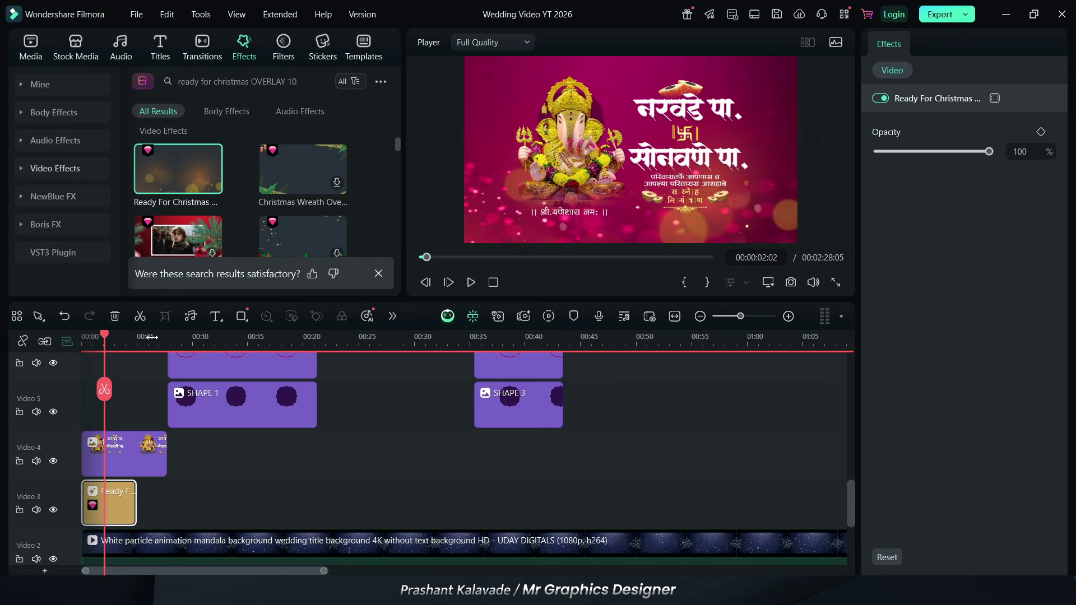
# Extend the Ready For Christmas Overlay 10 effect and trim the White particle animation clip to end with the BG clip.
pyautogui.scroll(-2, 128, 339)
pyautogui.scroll(-2, 128, 339)
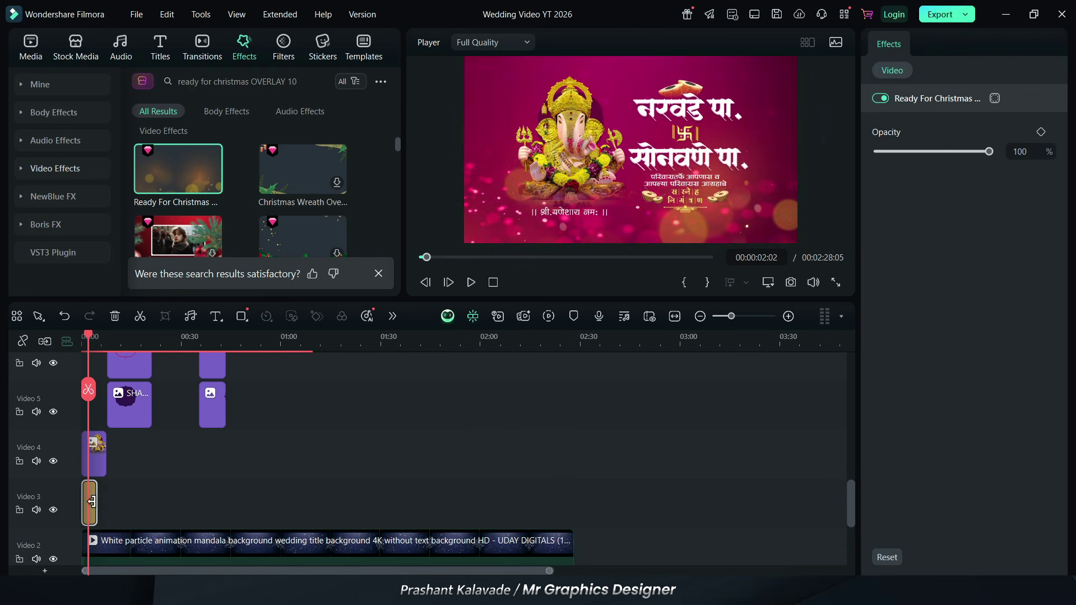
pyautogui.scroll(-2, 112, 496)
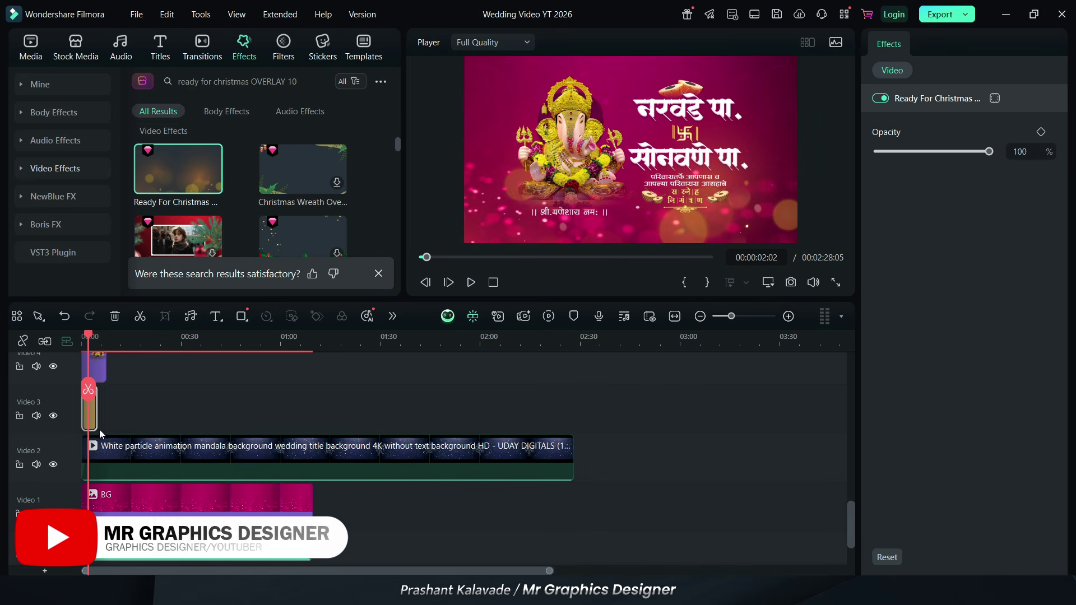
pyautogui.moveTo(96, 413); pyautogui.dragTo(312, 422)
pyautogui.moveTo(574, 455); pyautogui.dragTo(313, 455)
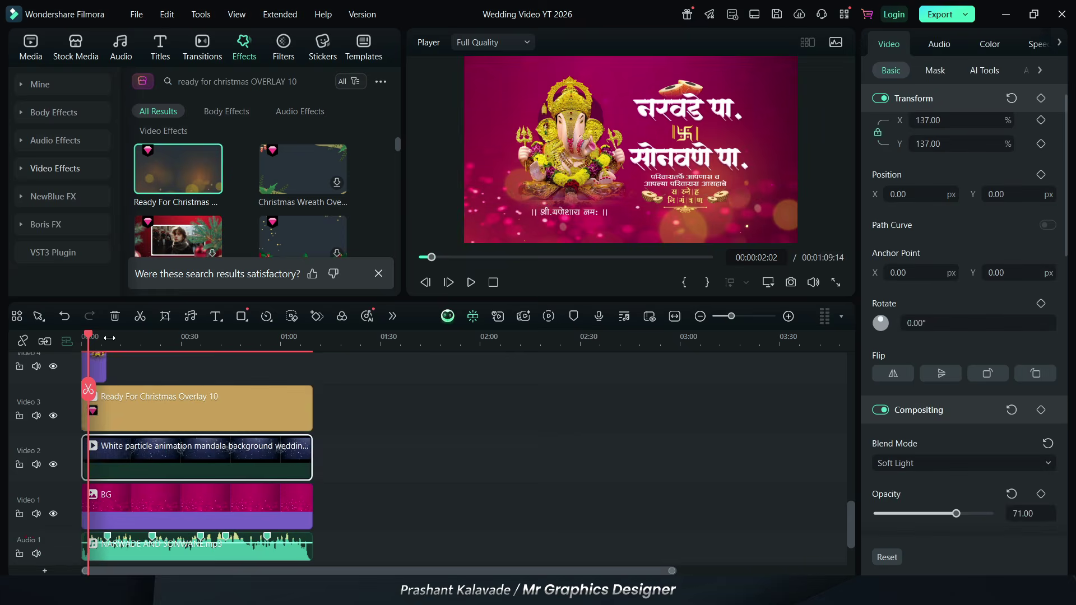
# Set the opacity of the Ready For Christmas Overlay 10 effect to 62%.
pyautogui.moveTo(132, 344); pyautogui.dragTo(228, 346)
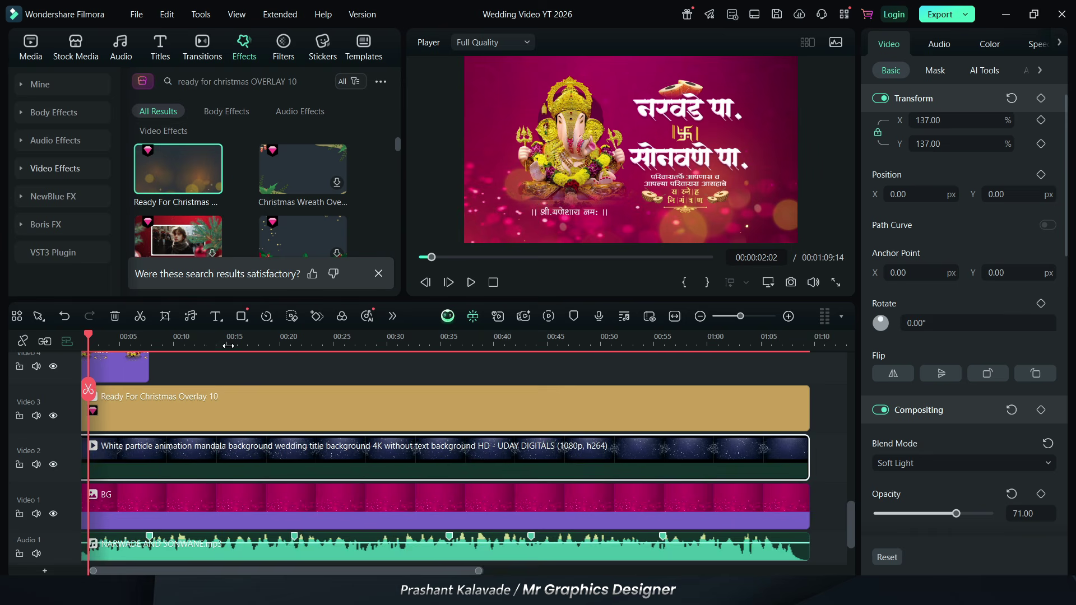
pyautogui.click(203, 420)
pyautogui.moveTo(989, 151); pyautogui.dragTo(947, 158)
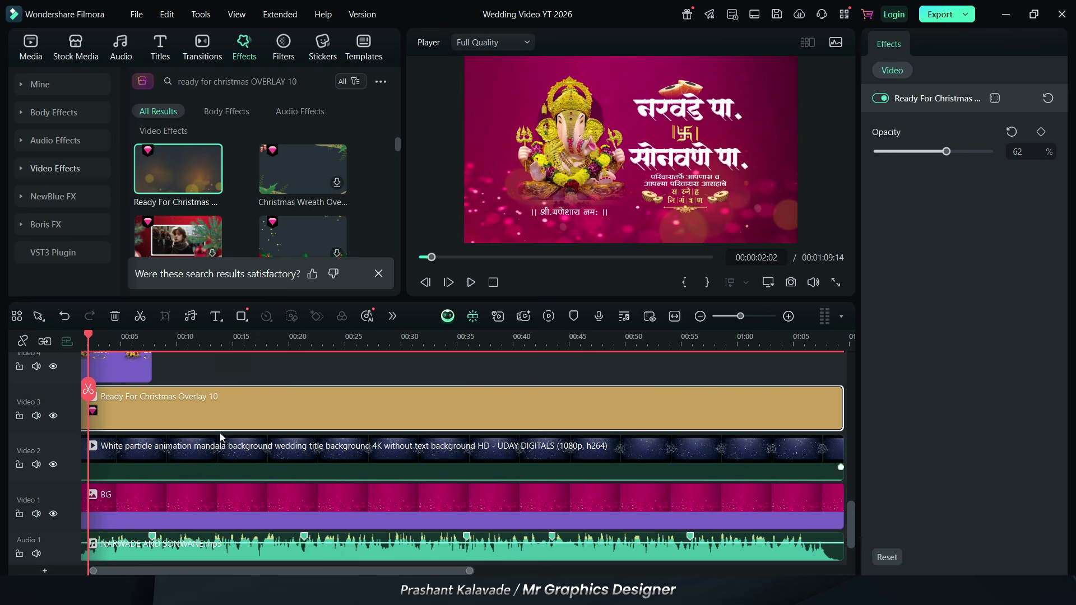
# Search the transitions for "travel journal" and apply the ink-style Travel Journal transition to the start of the Ganesha image on Video 4.
pyautogui.scroll(2, 194, 423)
pyautogui.click(190, 460)
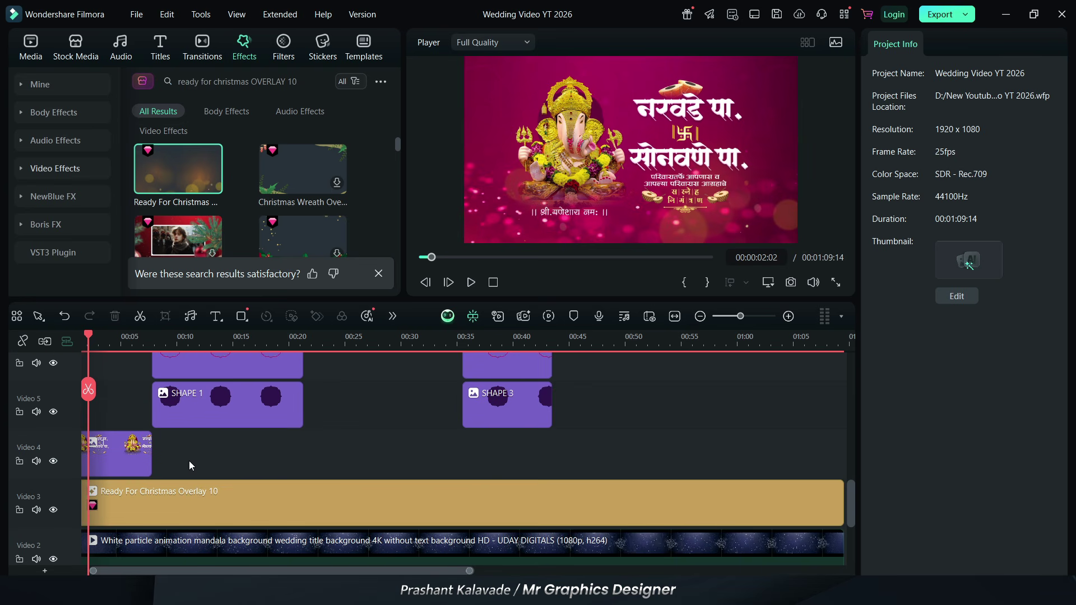
pyautogui.scroll(2, 189, 461)
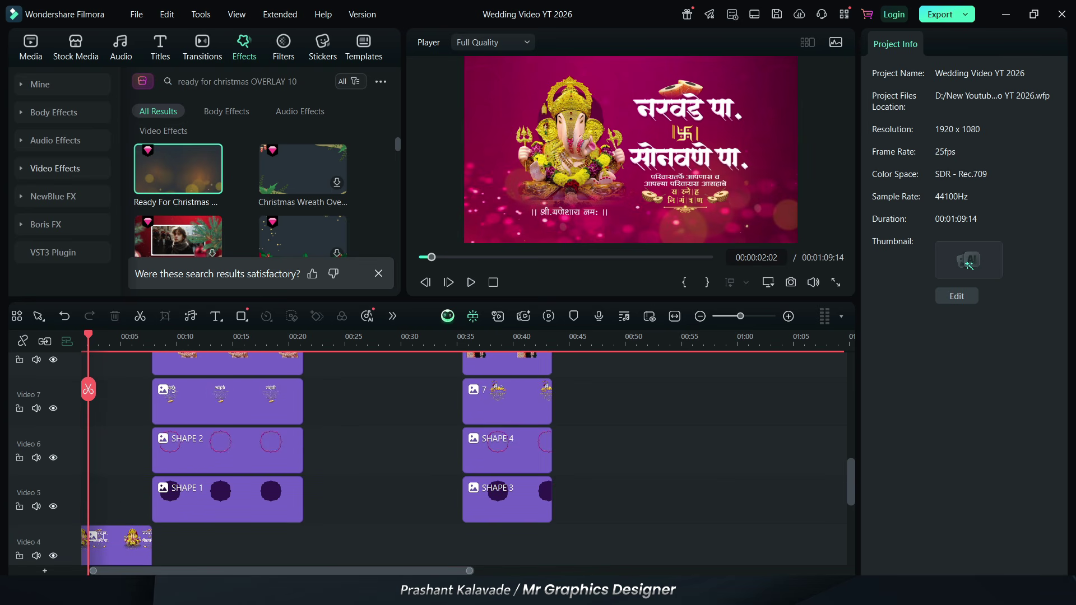
pyautogui.scroll(2, 169, 469)
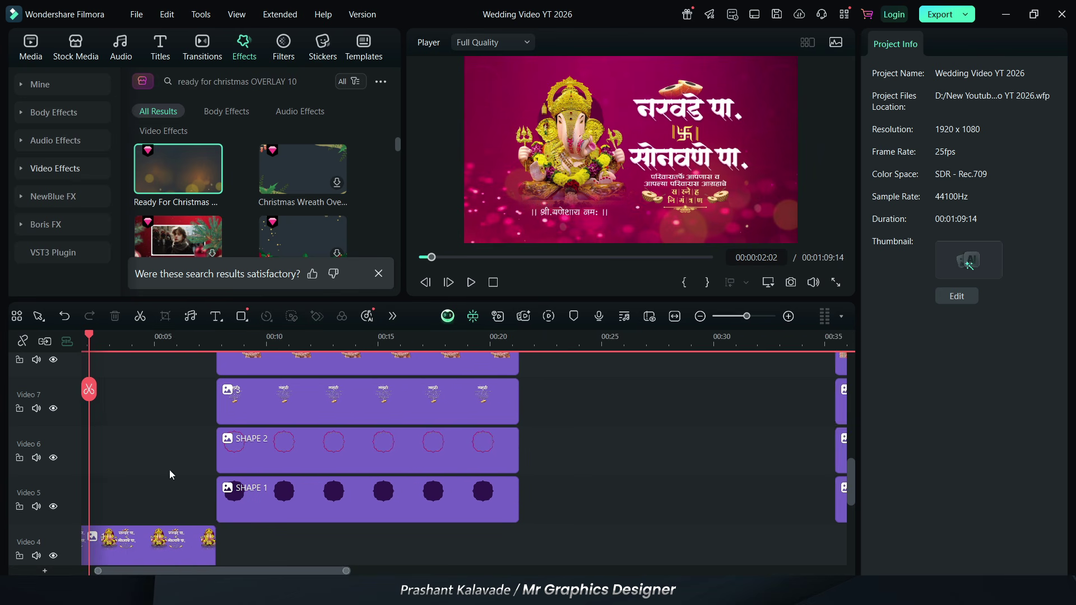
pyautogui.moveTo(142, 570); pyautogui.dragTo(126, 516)
pyautogui.click(208, 51)
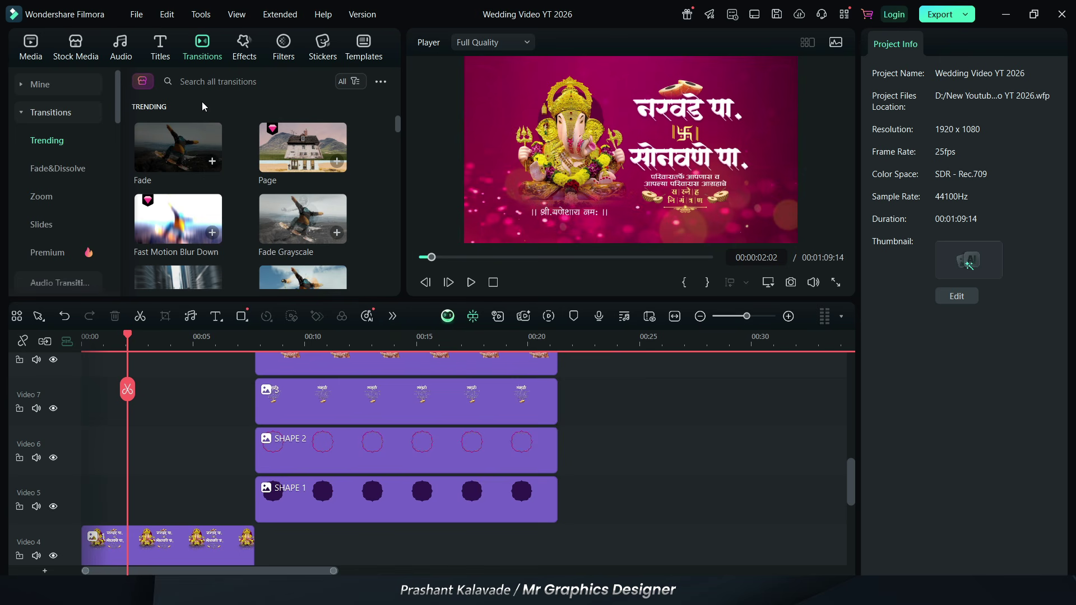
pyautogui.click(246, 81)
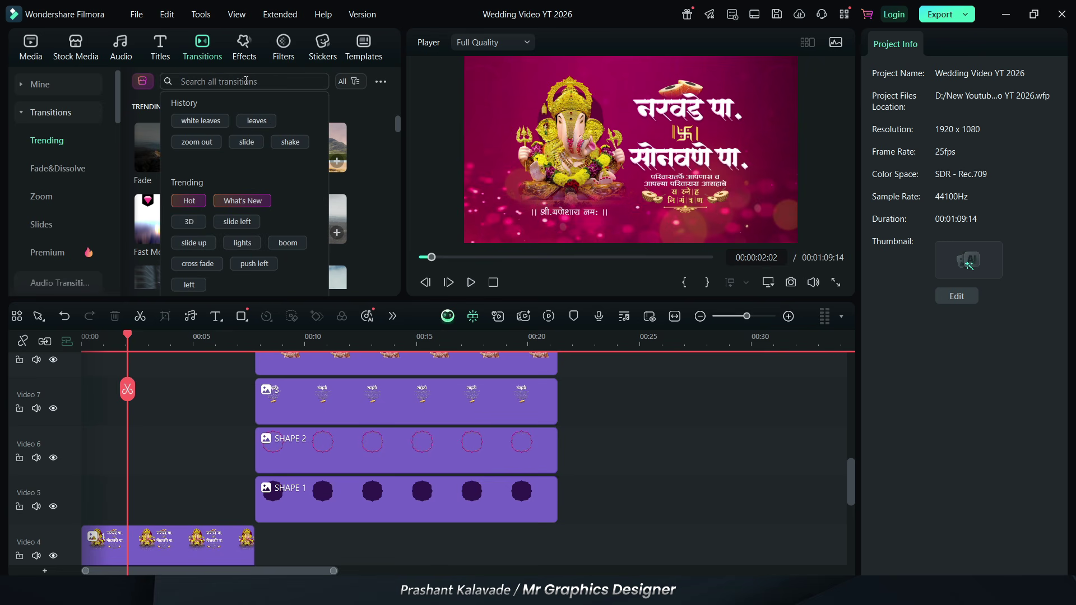
pyautogui.write('TRAVEL JOU')
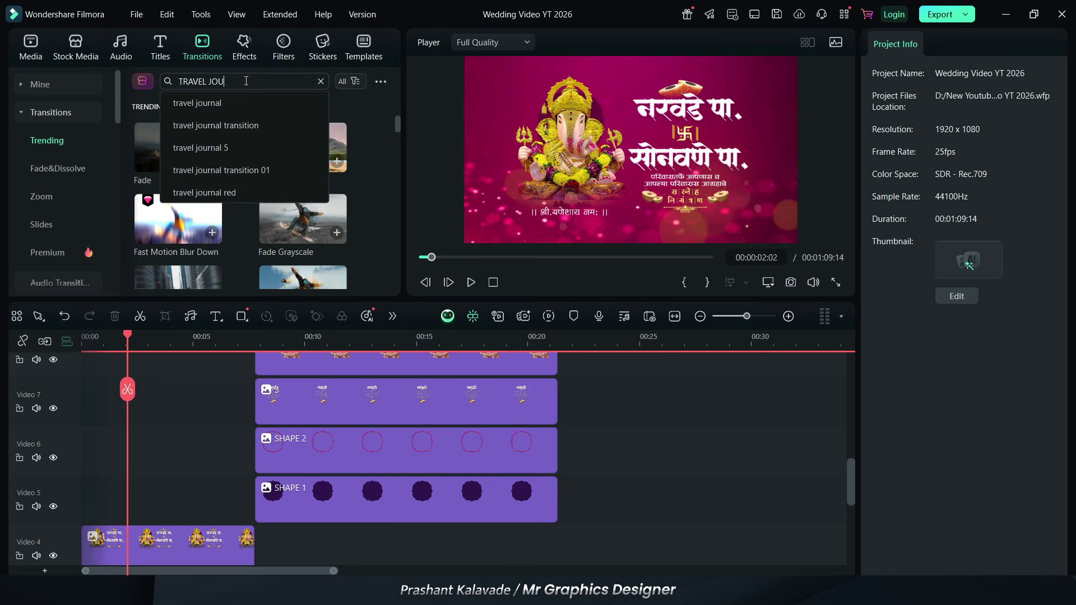
pyautogui.click(255, 102)
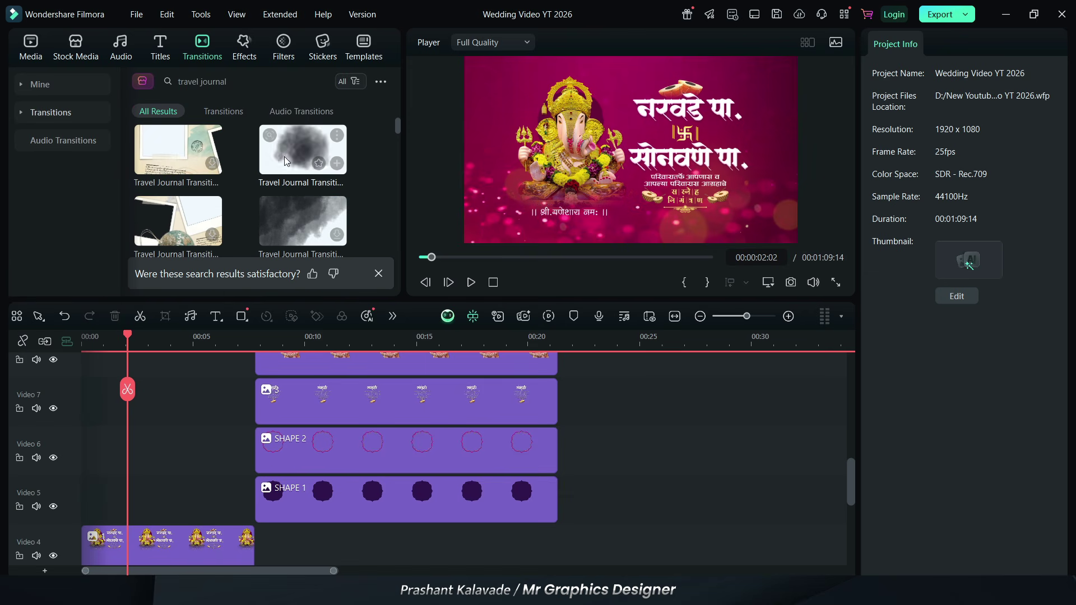
pyautogui.moveTo(285, 163); pyautogui.dragTo(111, 548)
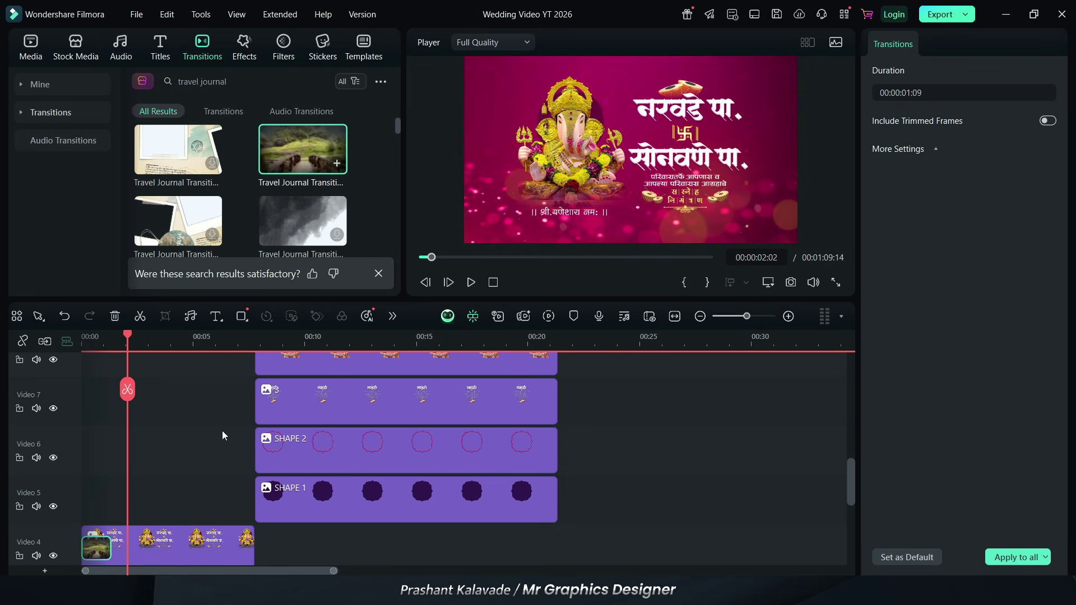
# Search the transitions for "CROSS ZOOM" and apply Cross Zoom to the end of the Ganesha image on Video 4, lasting 00:00:01:13.
pyautogui.click(330, 82)
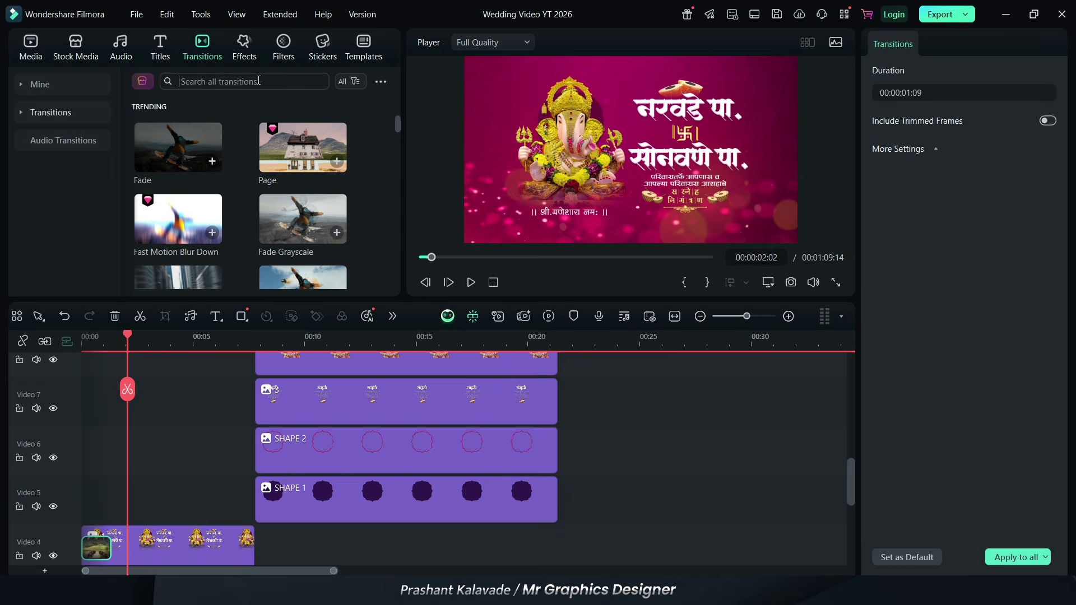
pyautogui.click(259, 80)
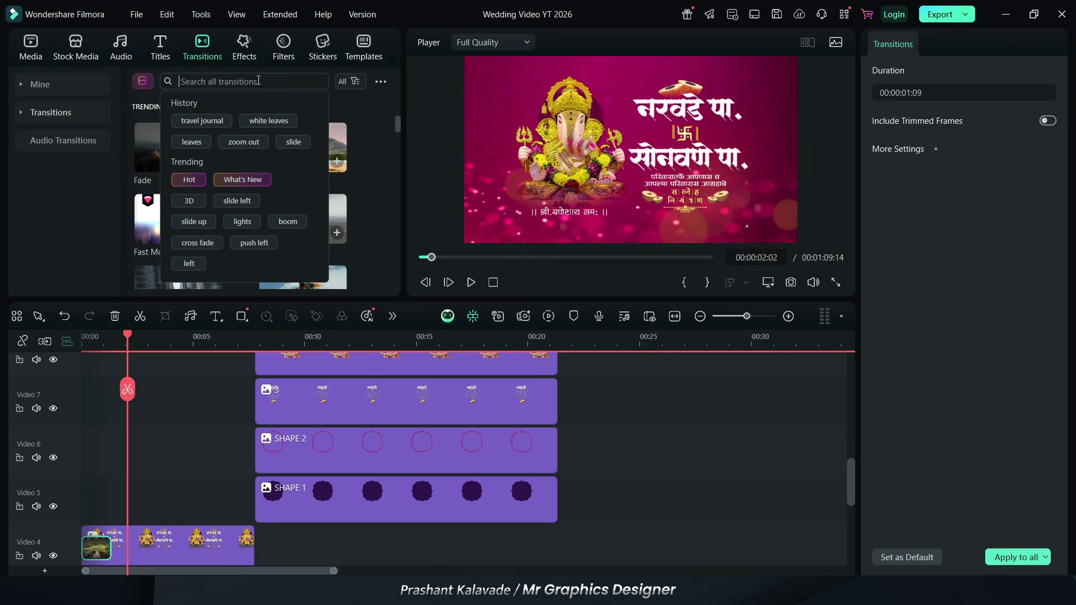
pyautogui.write('CROSS')
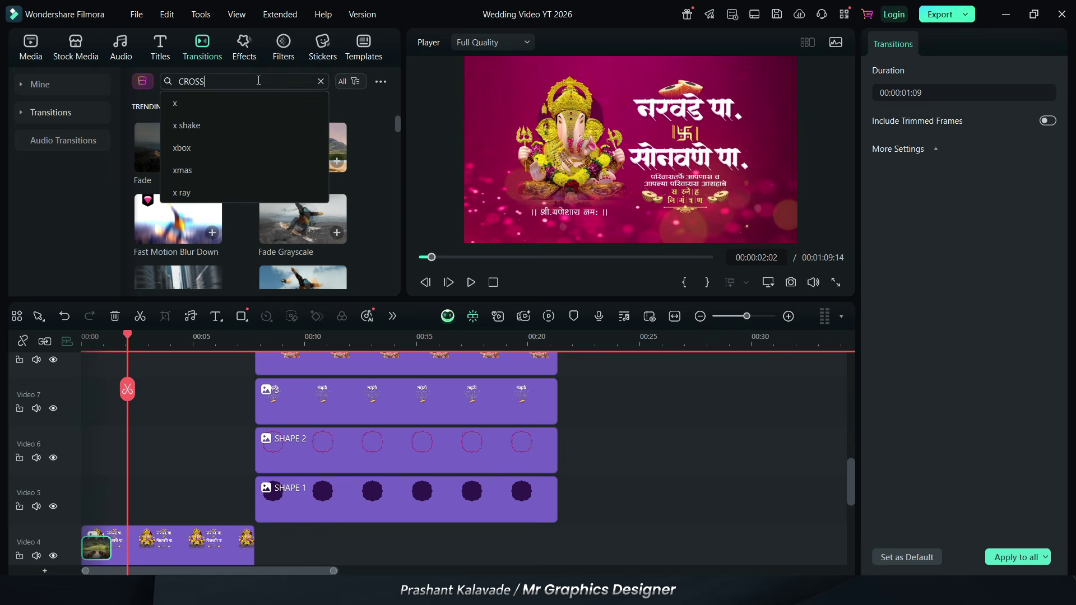
pyautogui.write(' ZOOM')
pyautogui.press('Return')
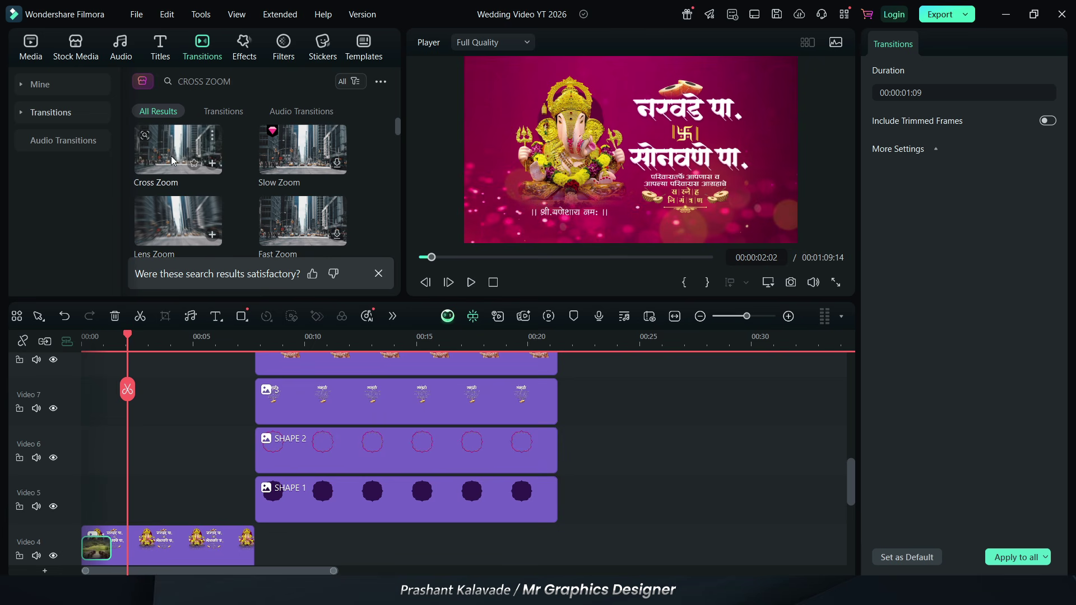
pyautogui.moveTo(171, 155); pyautogui.dragTo(279, 405)
pyautogui.moveTo(218, 459)
pyautogui.mouseDown()
pyautogui.moveTo(209, 462)
pyautogui.moveTo(223, 458)
pyautogui.mouseUp()
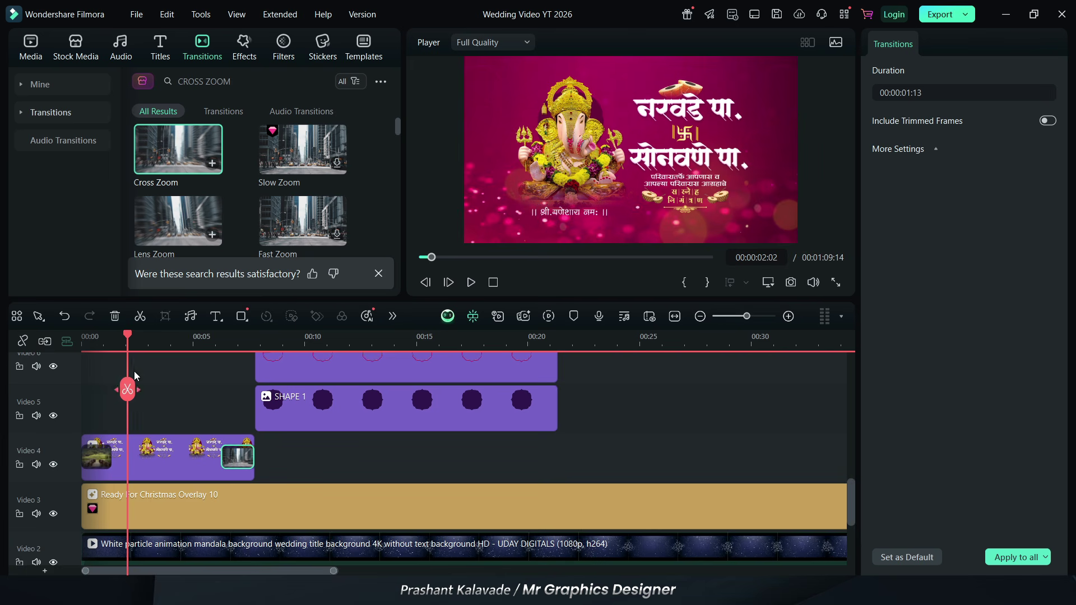
# Play the opening Ganesha scene from the start of the timeline to check its transitions.
pyautogui.press('Home')
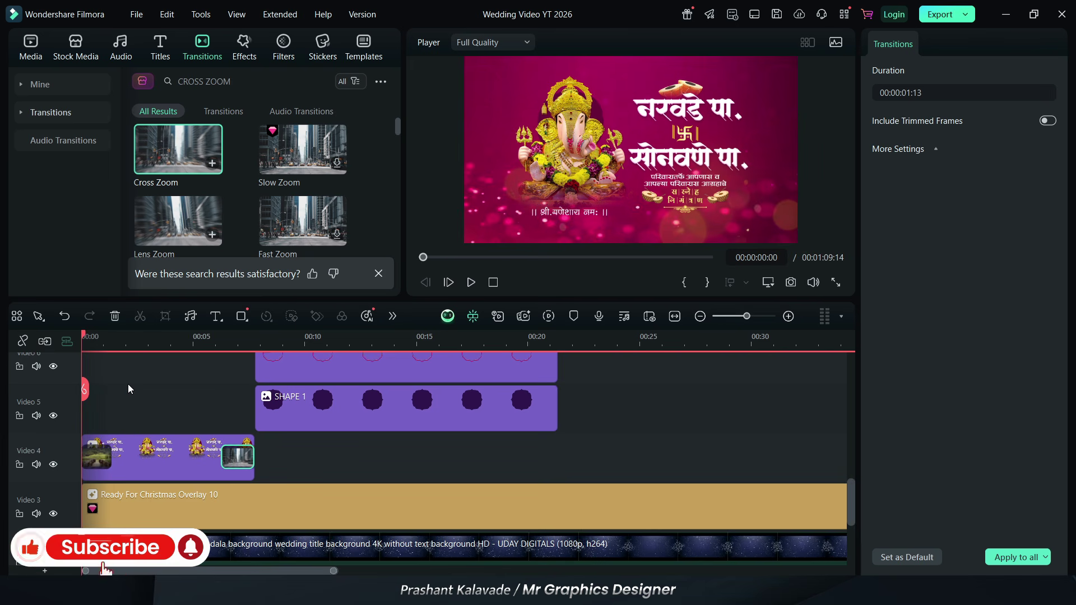
pyautogui.press('space')
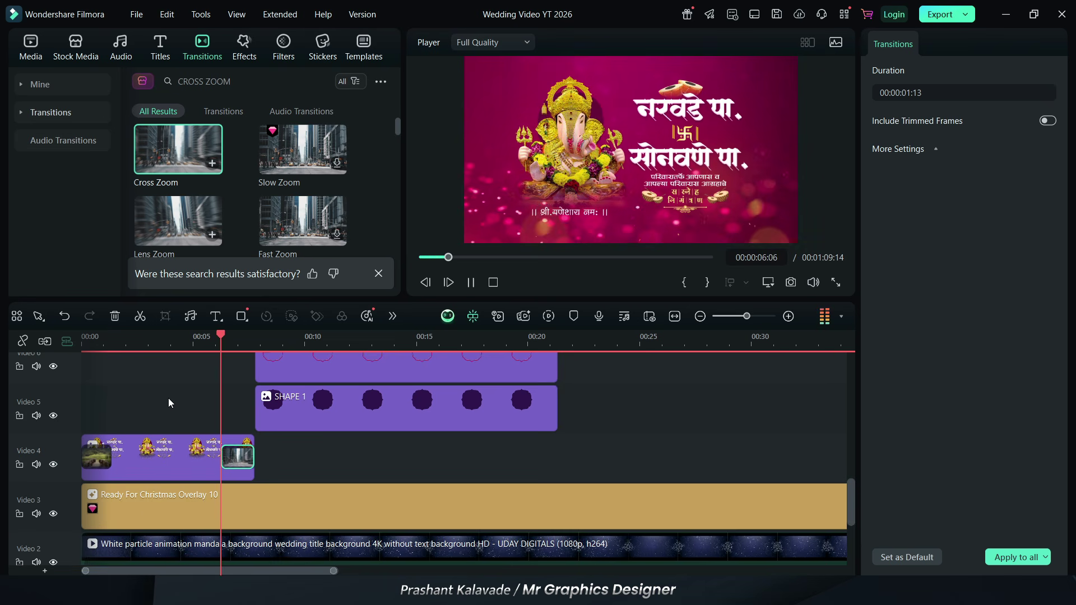
pyautogui.press('space')
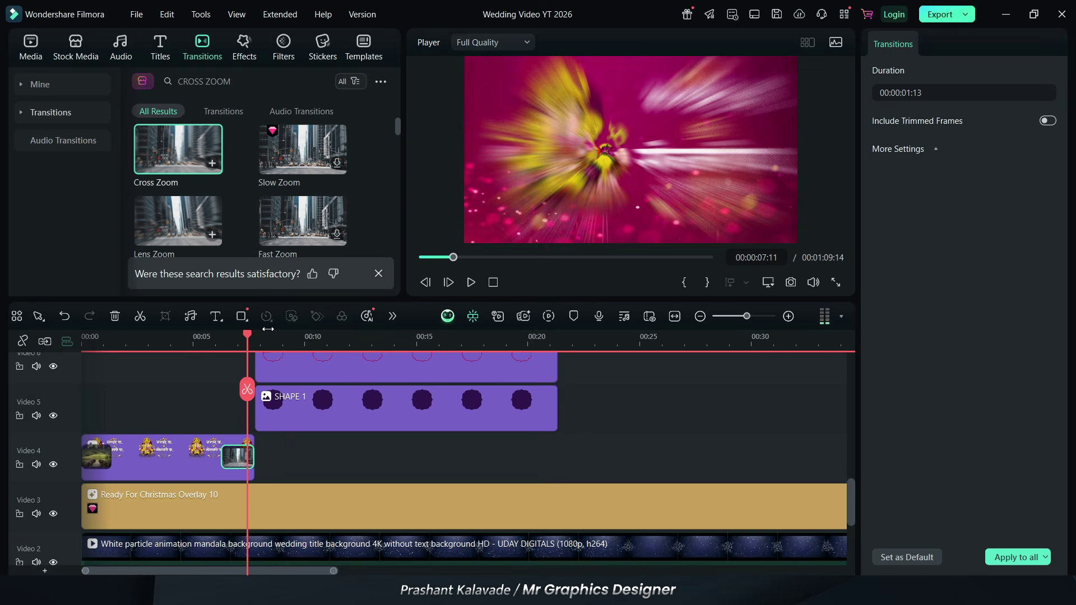
# Keyframe the Ganesha image's scale on Video 4 to 121% at 00:00:01:17 and reset it to 100% at 00:00:05:02.
pyautogui.click(105, 337)
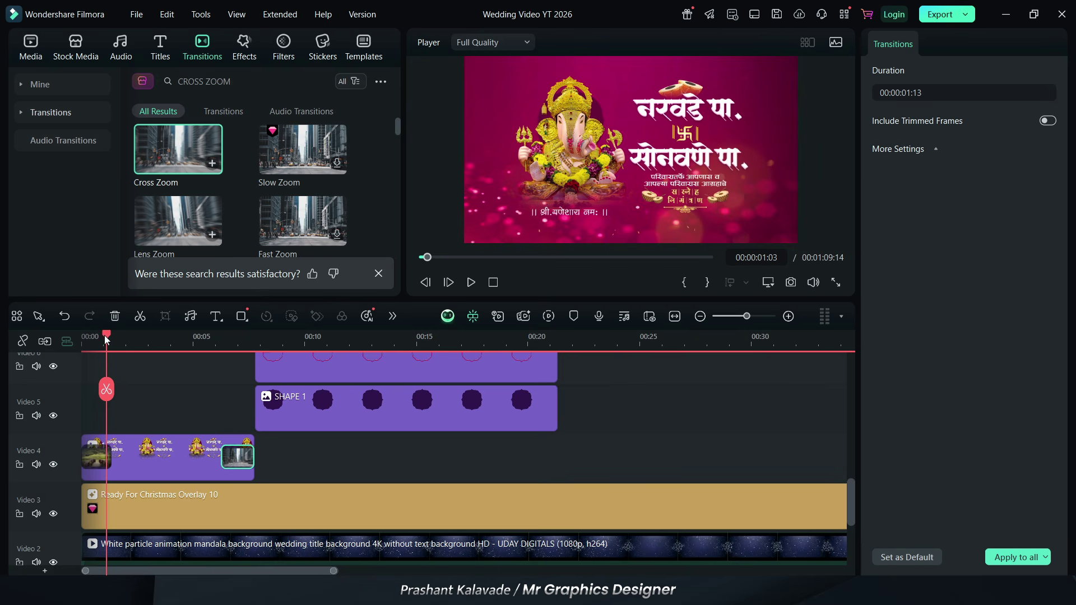
pyautogui.click(120, 459)
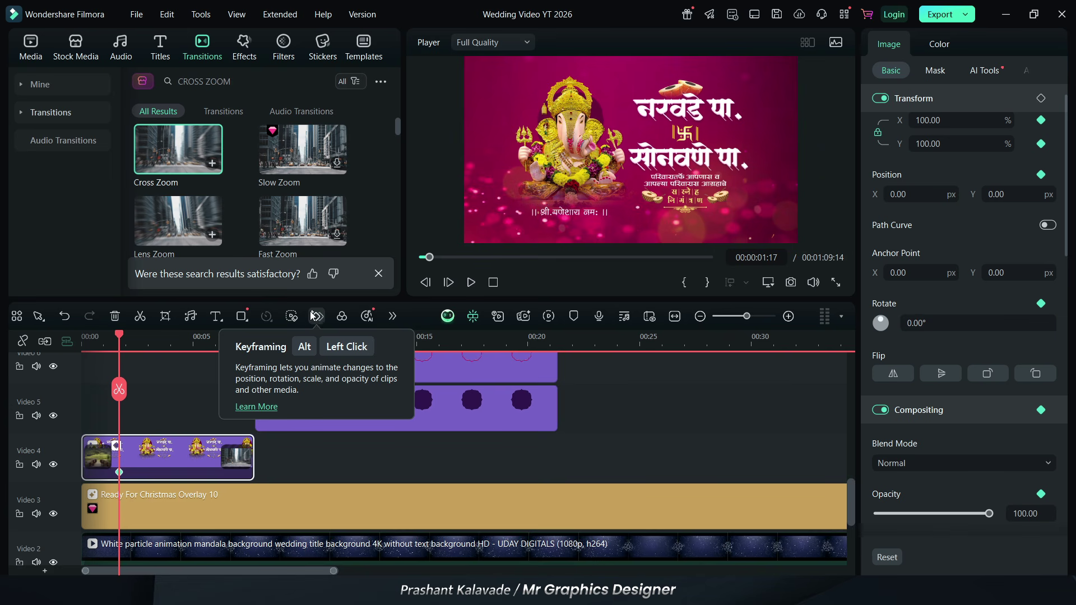
pyautogui.moveTo(929, 120); pyautogui.dragTo(961, 120)
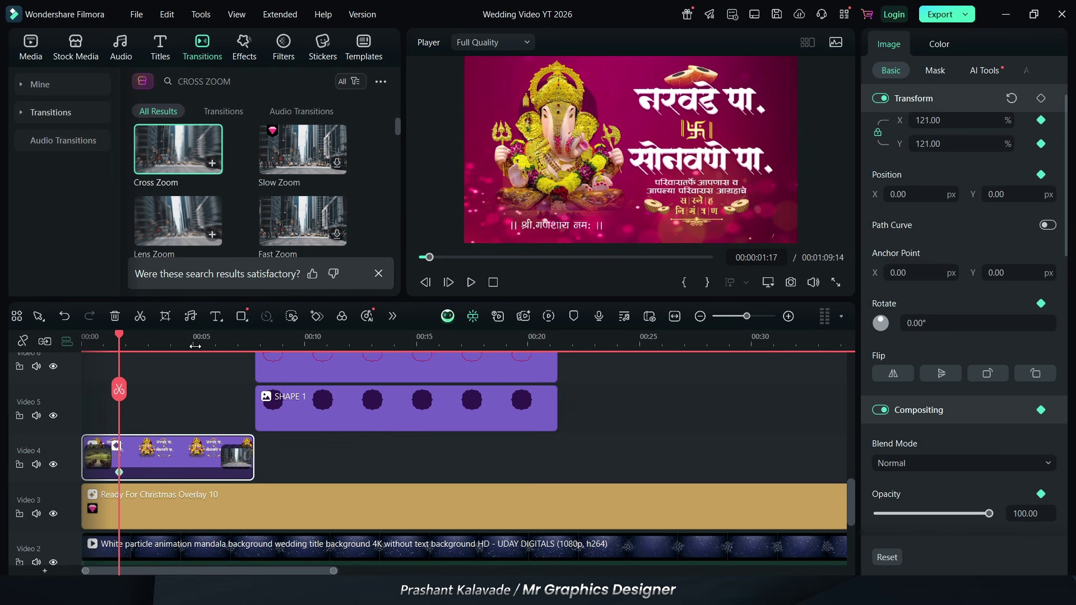
pyautogui.click(191, 369)
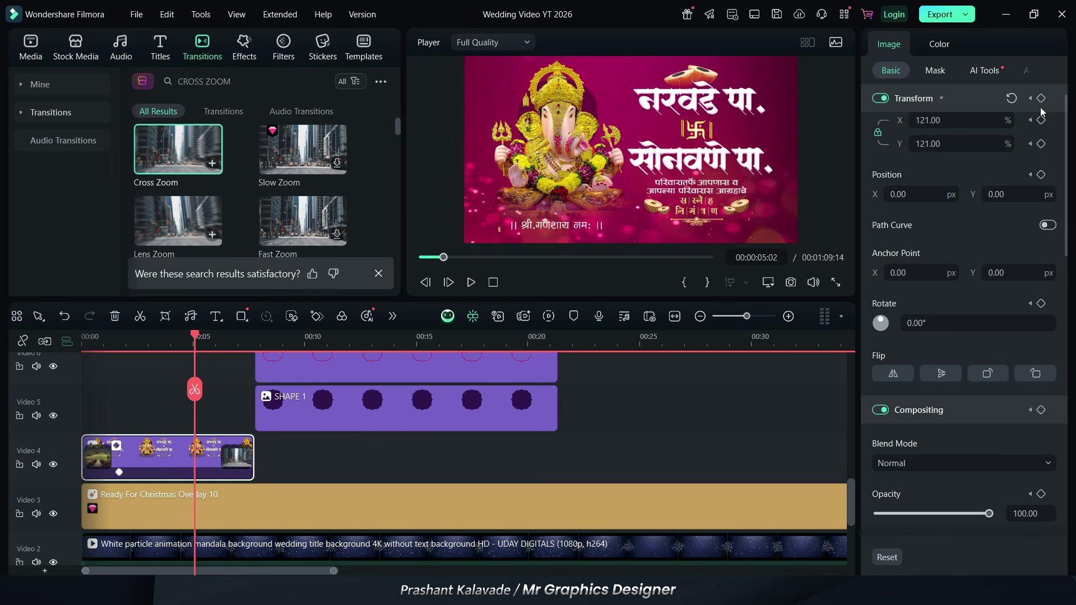
pyautogui.click(1012, 99)
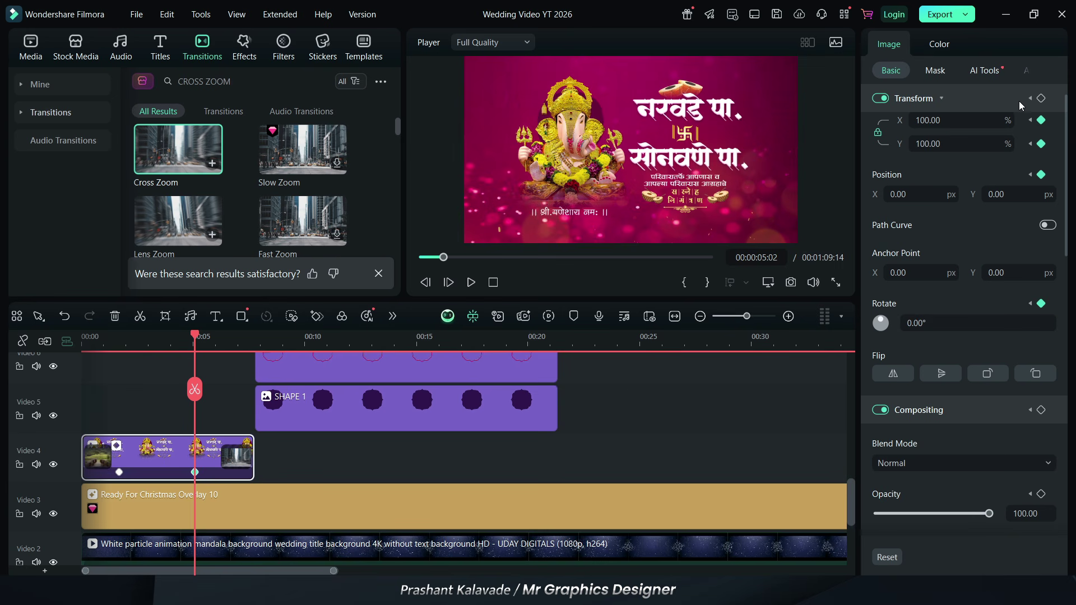
# Move the two scale keyframes of the Ganesha image to the start and the end of its clip.
pyautogui.click(119, 472)
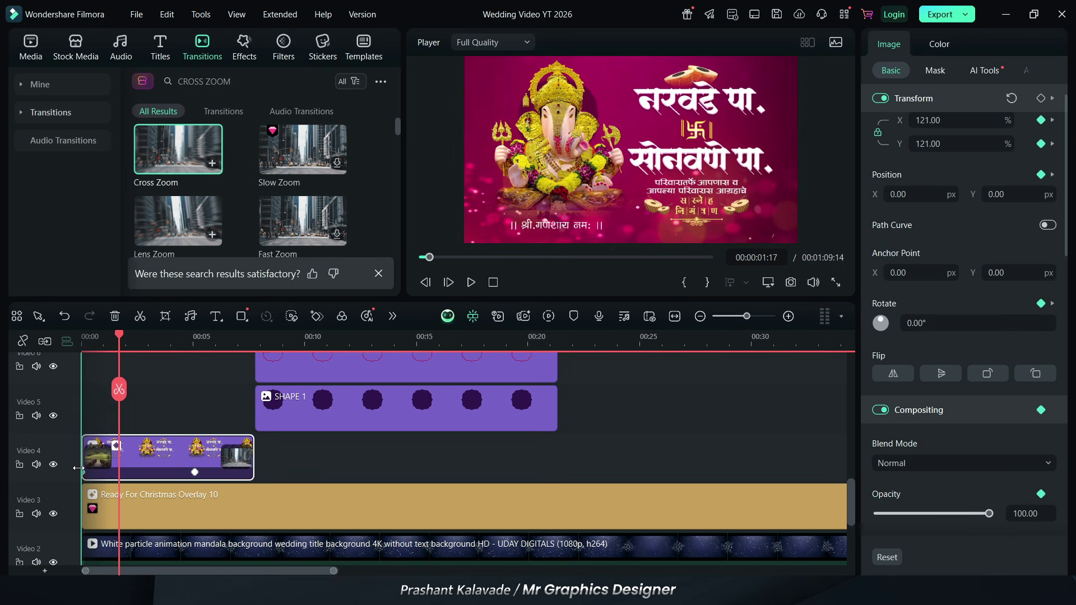
pyautogui.click(85, 473)
pyautogui.click(194, 472)
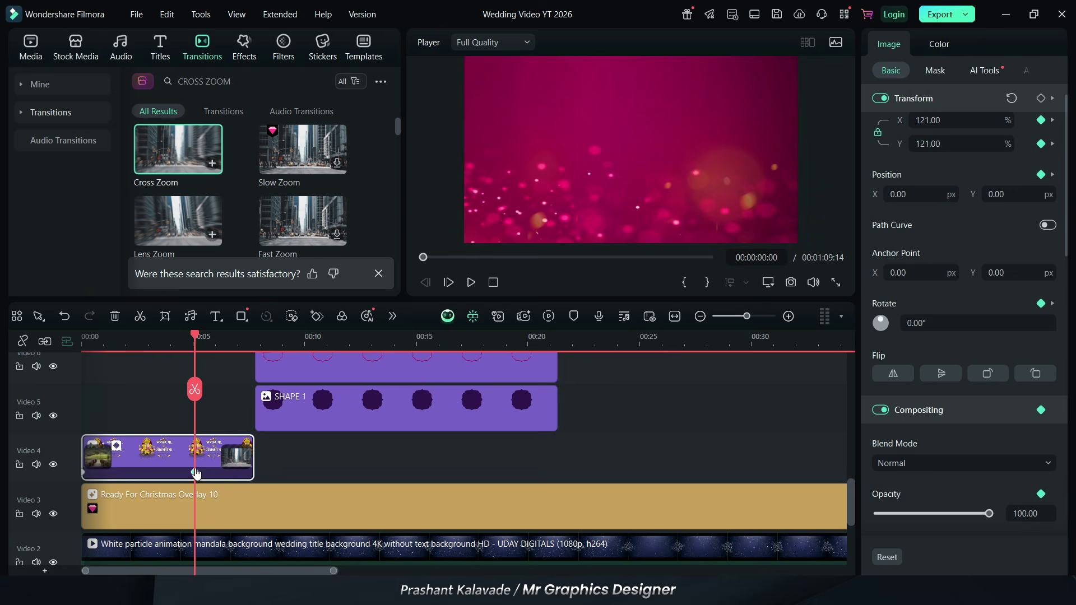
pyautogui.click(254, 472)
# Play the Ganesha scene from the beginning to check its zoom-out animation.
pyautogui.click(103, 338)
pyautogui.moveTo(103, 338); pyautogui.dragTo(84, 337)
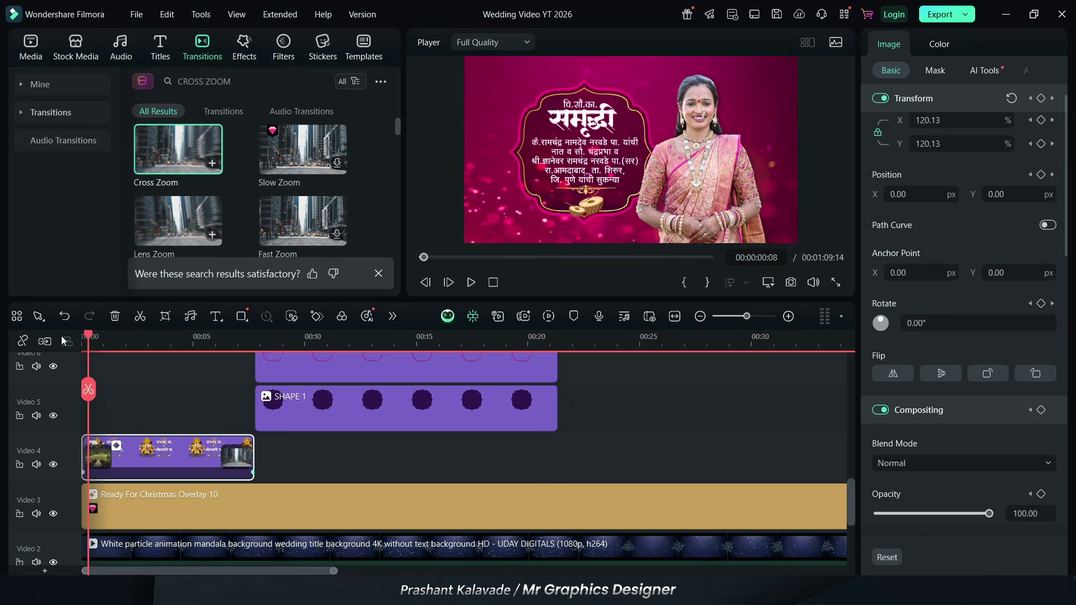
pyautogui.click(88, 363)
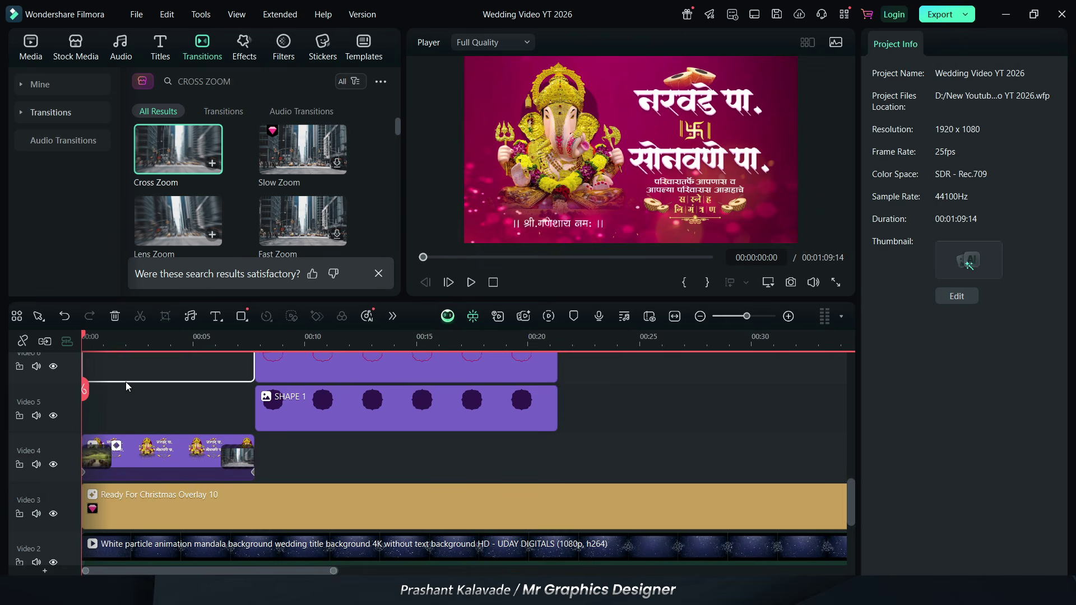
pyautogui.press('space')
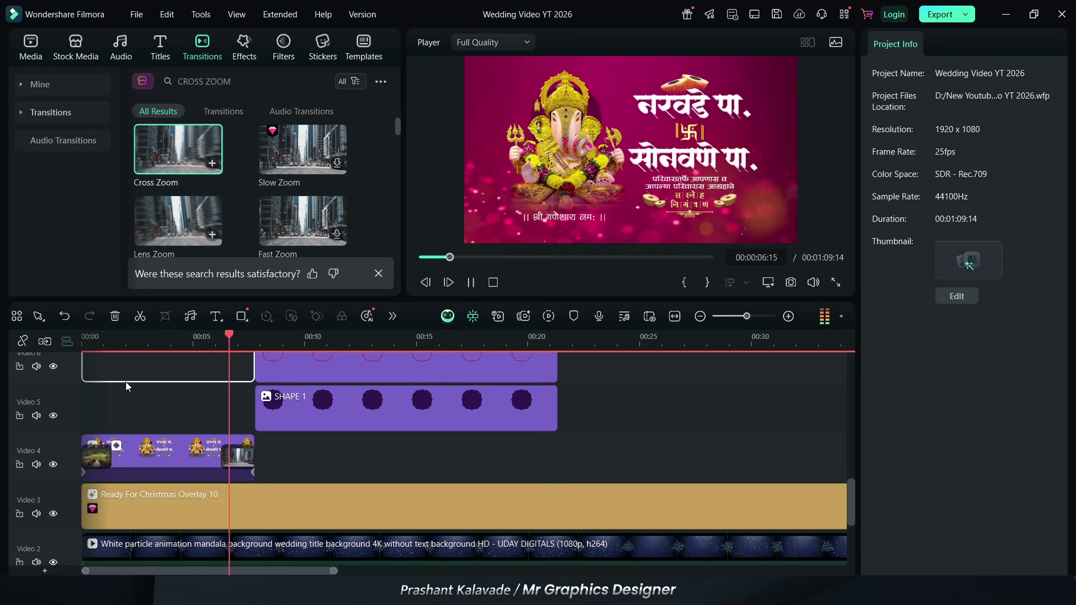
pyautogui.press('space')
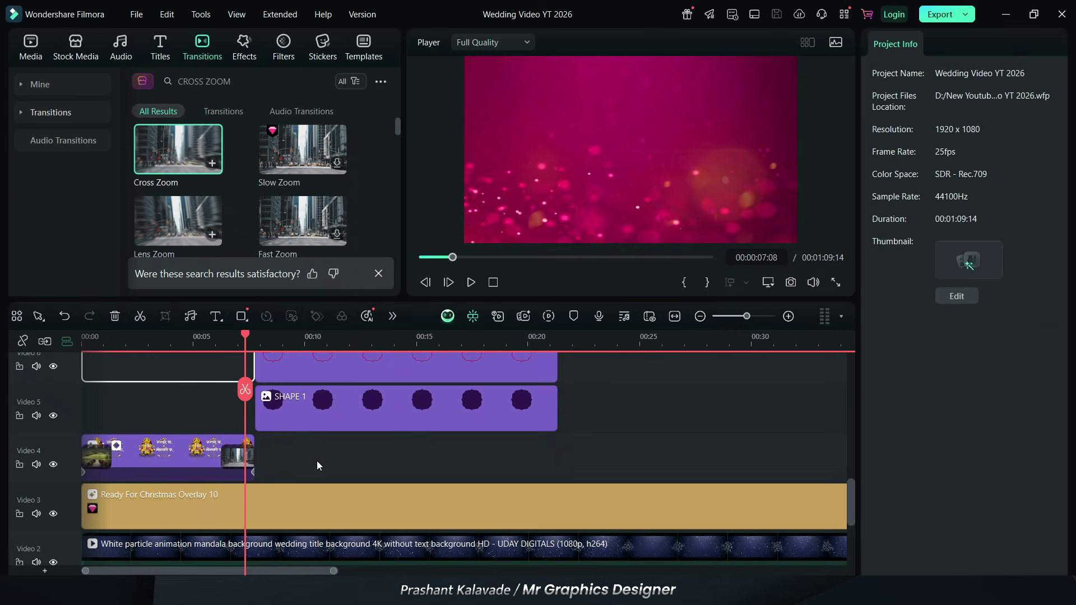
# Find the Evaporate 2 transition and apply it to the start of the text image on Video 7, lasting 00:00:01:14.
pyautogui.scroll(2, 337, 438)
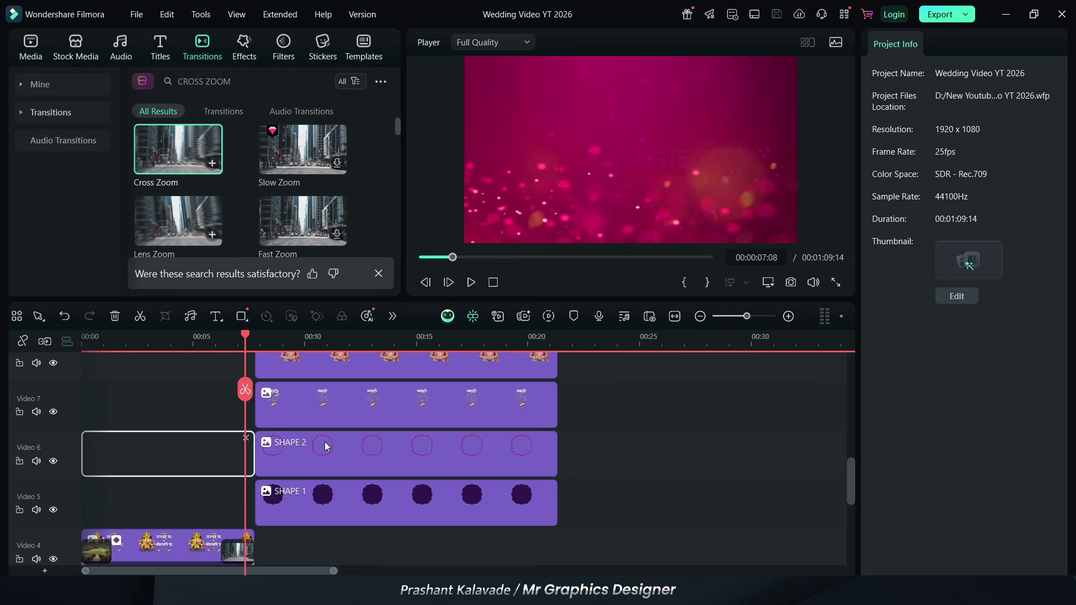
pyautogui.click(309, 336)
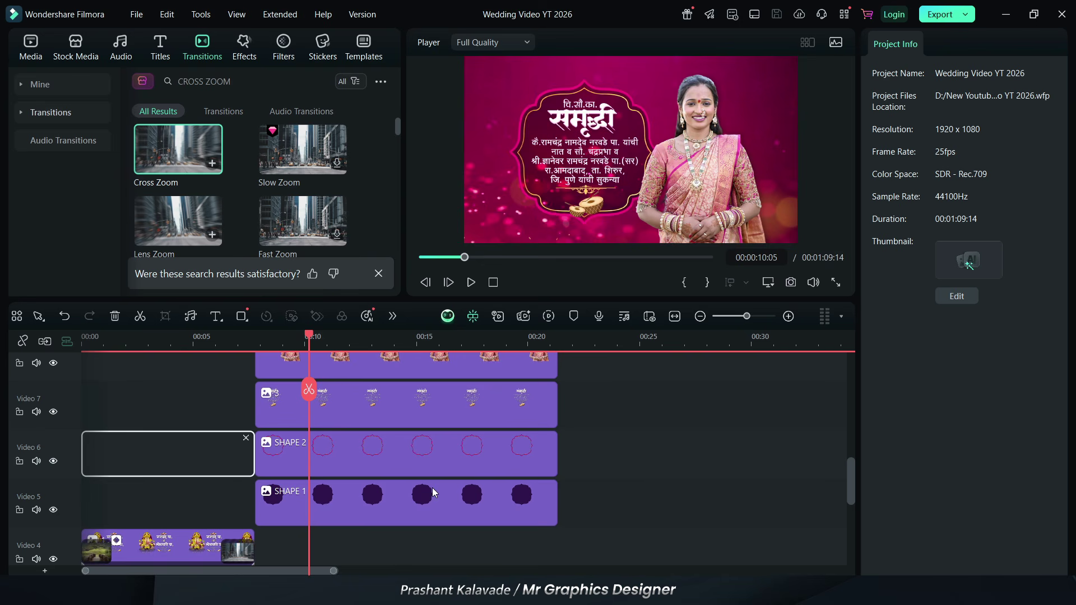
pyautogui.scroll(-2, 405, 474)
pyautogui.scroll(2, 405, 473)
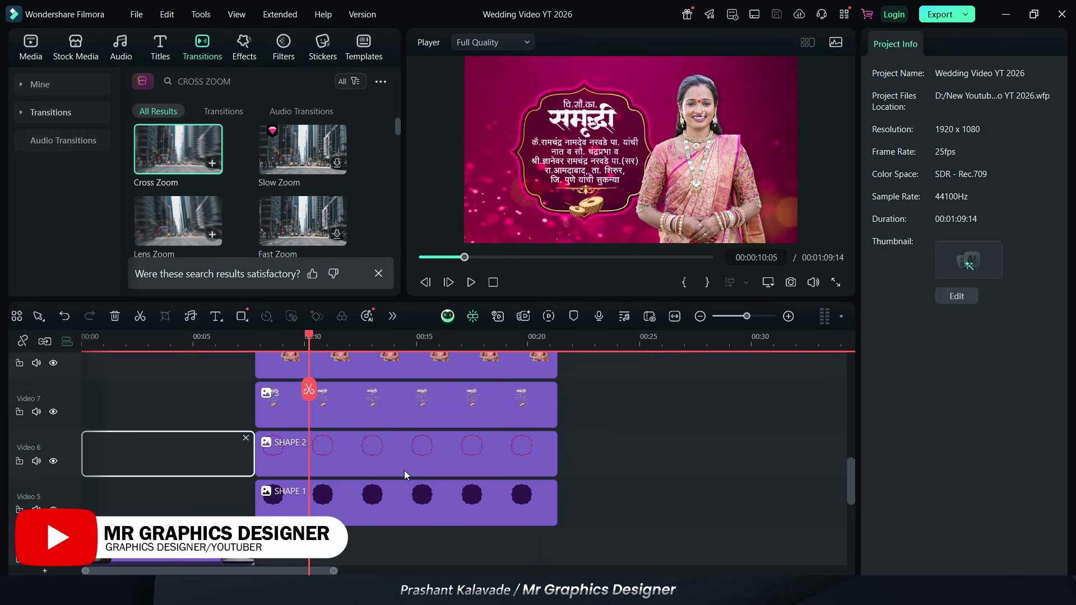
pyautogui.click(321, 82)
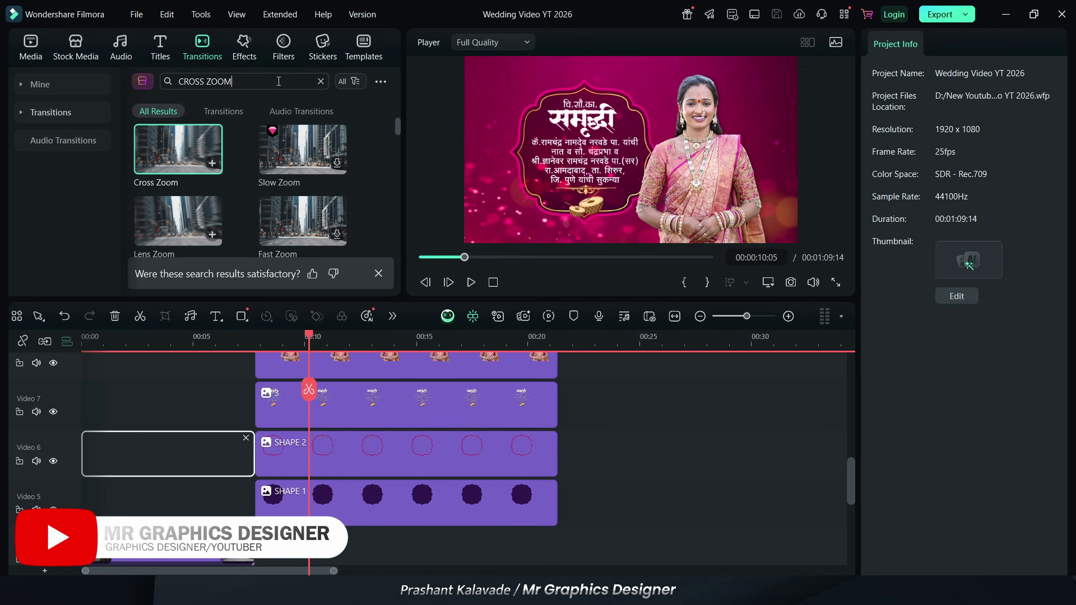
pyautogui.click(320, 82)
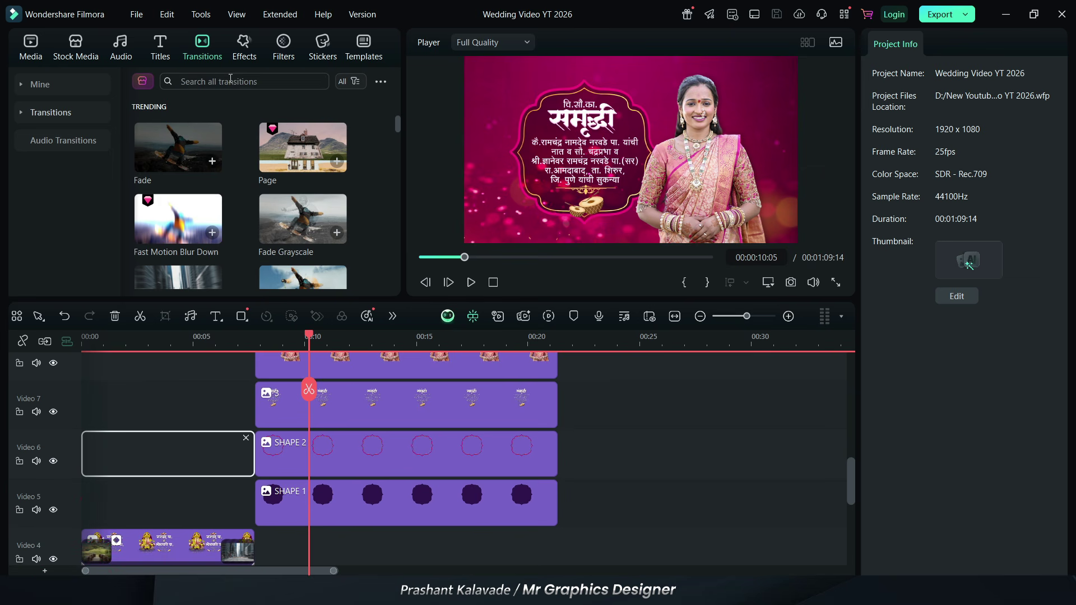
pyautogui.write('EVAPO')
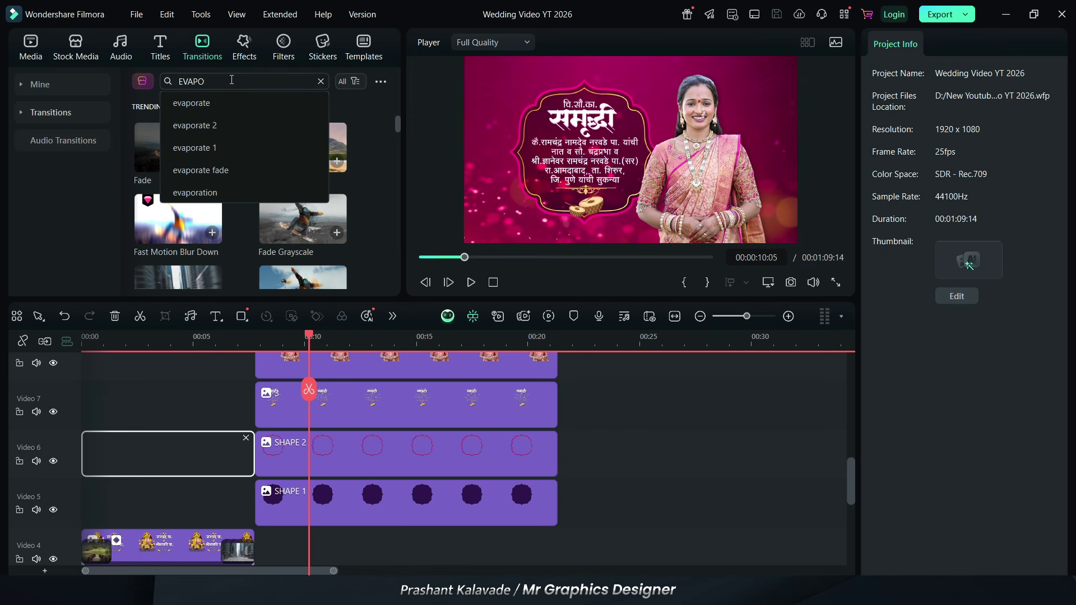
pyautogui.click(196, 125)
pyautogui.moveTo(178, 149); pyautogui.dragTo(289, 402)
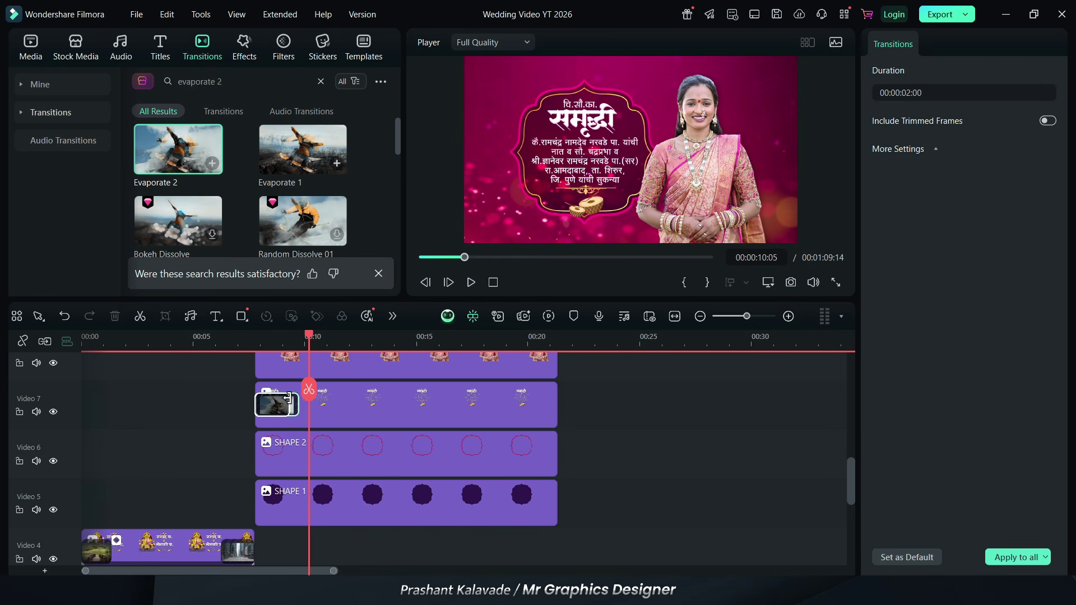
pyautogui.click(241, 336)
pyautogui.moveTo(246, 340)
pyautogui.mouseDown()
pyautogui.moveTo(262, 339)
pyautogui.moveTo(252, 338)
pyautogui.mouseUp()
pyautogui.moveTo(275, 404); pyautogui.dragTo(274, 405)
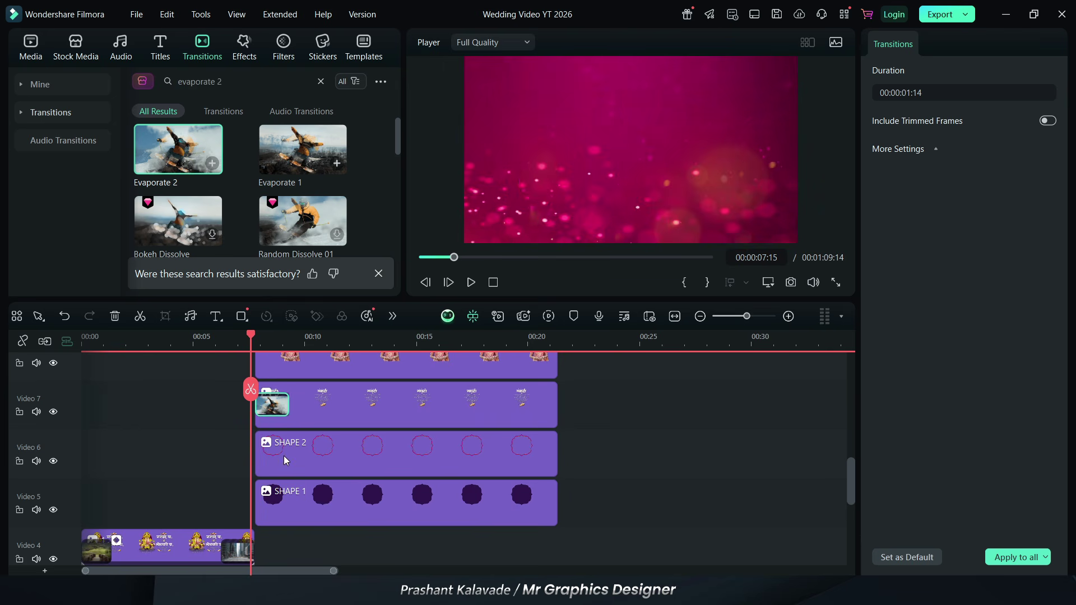
# Paste the Evaporate 2 transition onto the starts of SHAPE 2, SHAPE 1 and the bride image on Video 8, and preview the scene.
pyautogui.click(283, 456)
pyautogui.hotkey('ctrl', 'v')
pyautogui.click(285, 506)
pyautogui.hotkey('ctrl', 'v')
pyautogui.scroll(1, 285, 505)
pyautogui.click(291, 455)
pyautogui.hotkey('ctrl', 'v')
pyautogui.scroll(-1, 258, 358)
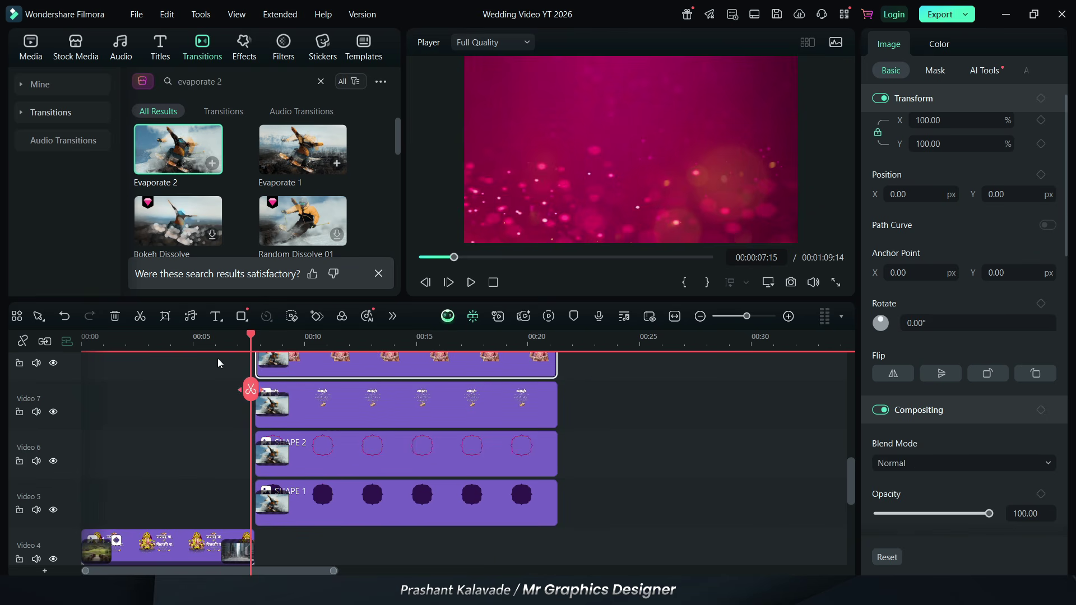
pyautogui.click(673, 479)
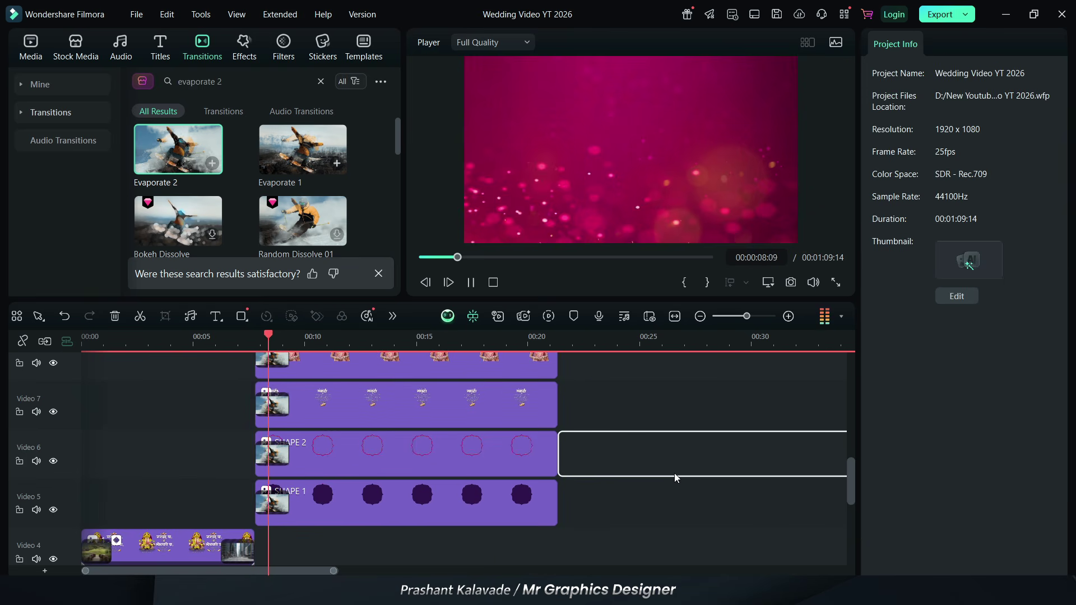
pyautogui.press('space')
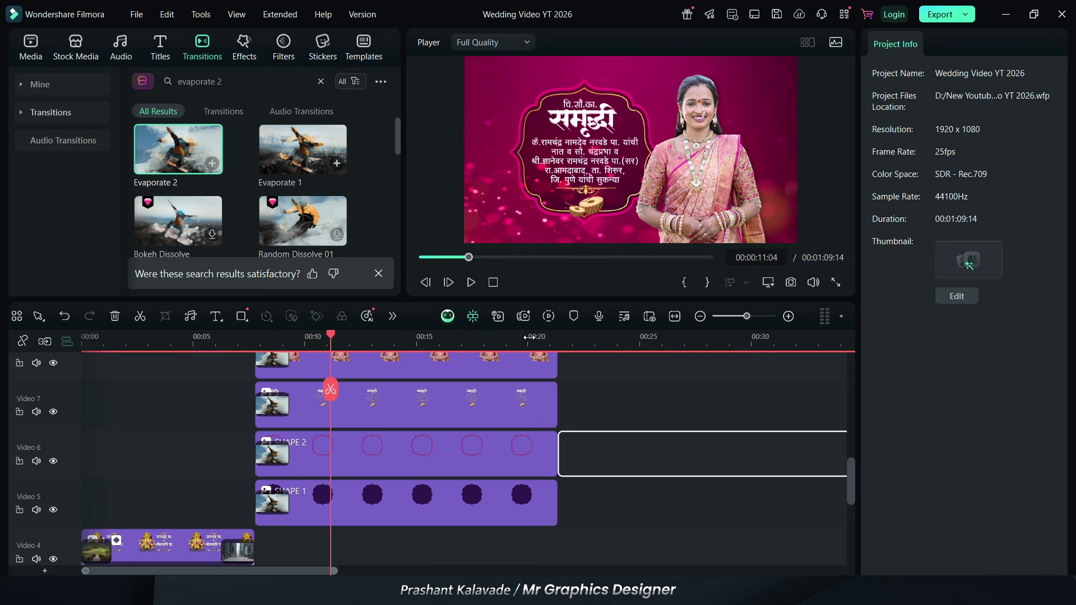
# Search the transitions for "LENS ZOOM" and apply Lens Zoom to the end of the text image on Video 7, lasting 00:00:01:11.
pyautogui.click(320, 82)
pyautogui.click(235, 82)
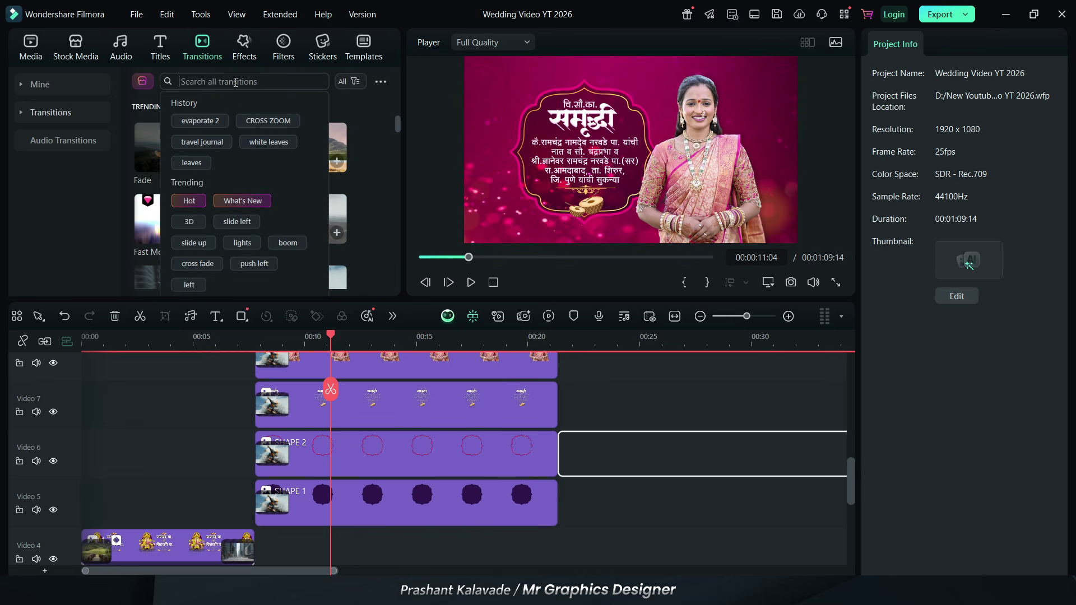
pyautogui.write('LENS ZOOM')
pyautogui.press('Return')
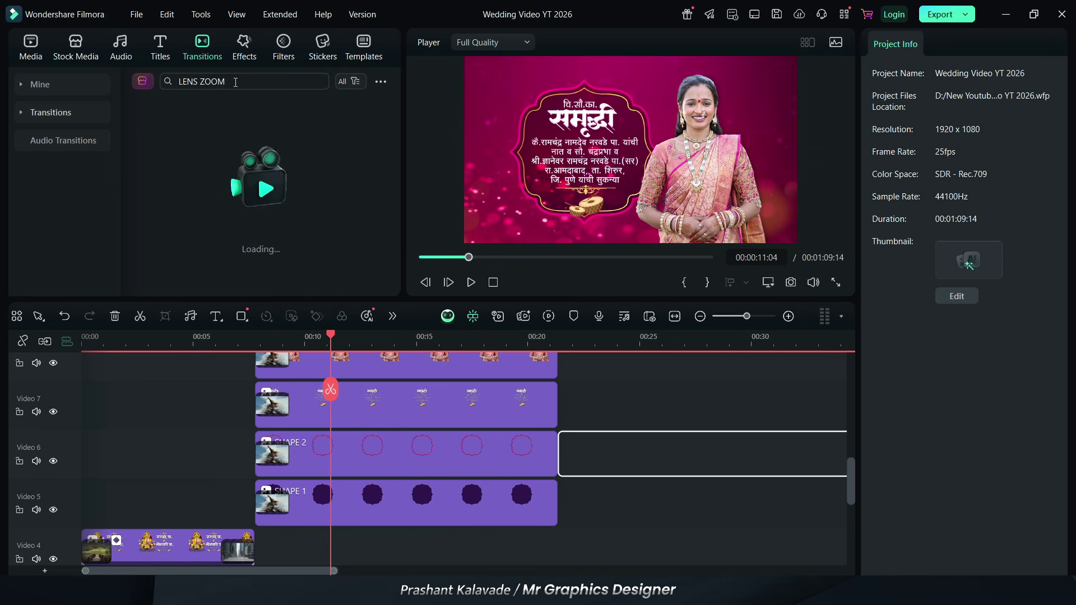
pyautogui.moveTo(178, 149); pyautogui.dragTo(527, 403)
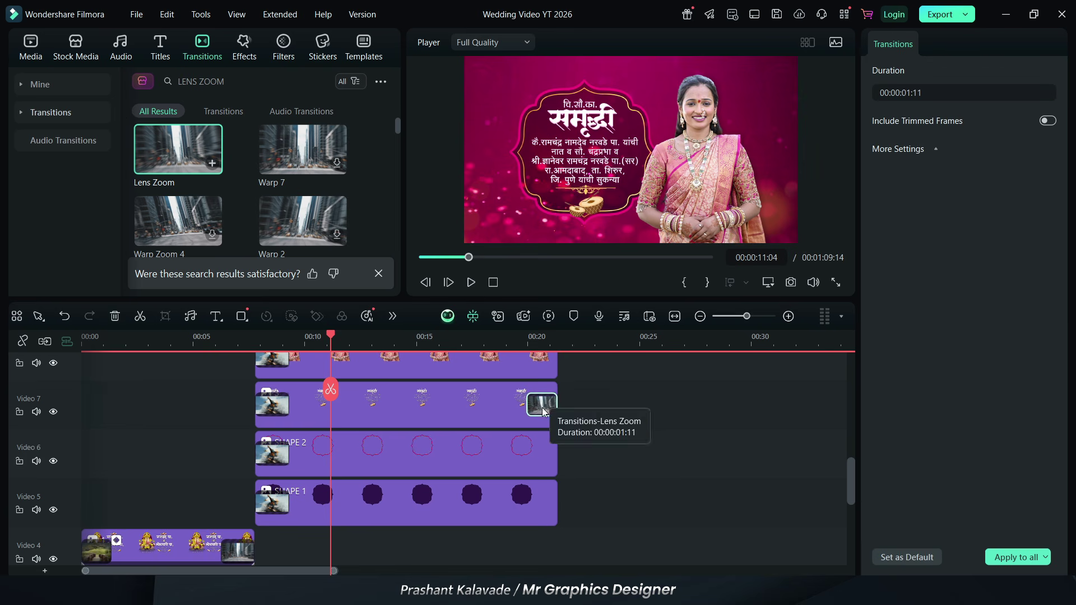
# Paste the Lens Zoom transition onto the ends of SHAPE 2, SHAPE 1 and the bride image on Video 8.
pyautogui.click(529, 455)
pyautogui.hotkey('ctrl', 'v')
pyautogui.click(531, 507)
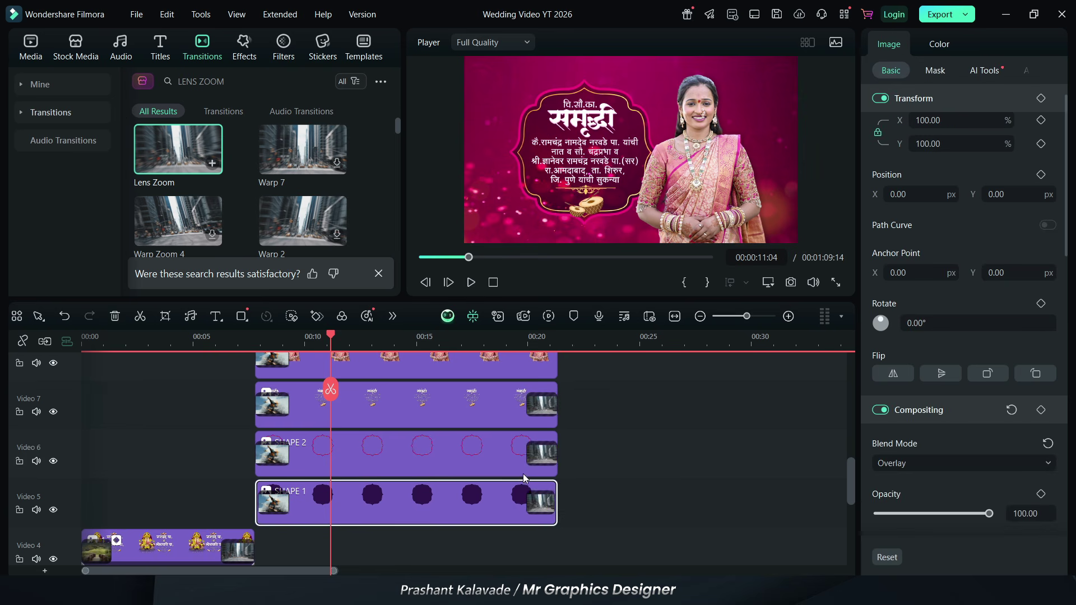
pyautogui.scroll(2, 523, 473)
pyautogui.click(522, 468)
pyautogui.hotkey('ctrl', 'v')
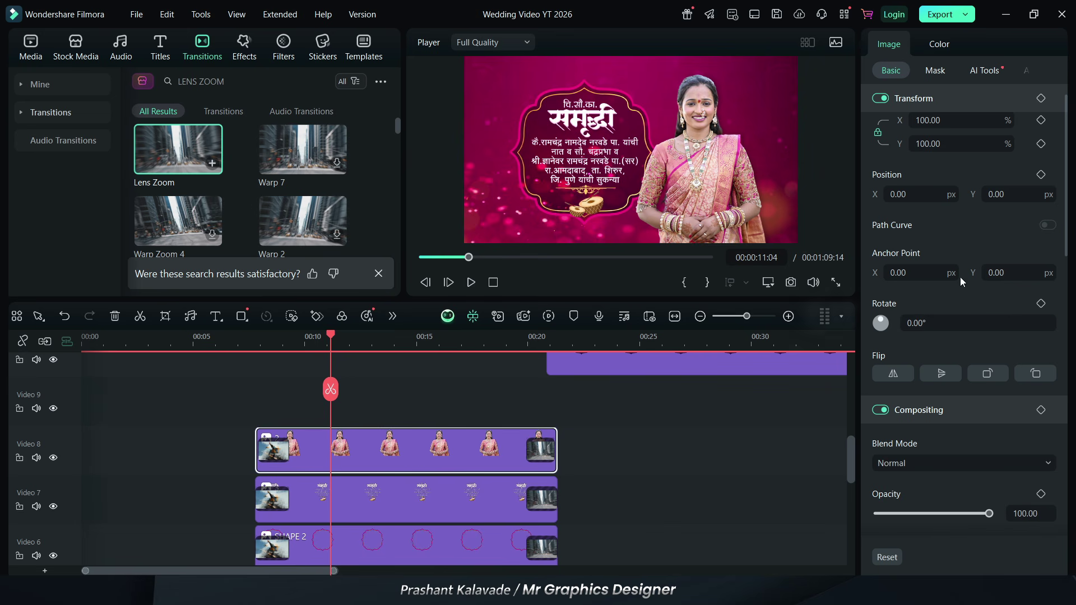
# Keyframe the bride image on Video 8 to scale from 116% at its clip's start to 100% at 00:00:17:21, and save the project.
pyautogui.moveTo(925, 144); pyautogui.dragTo(952, 144)
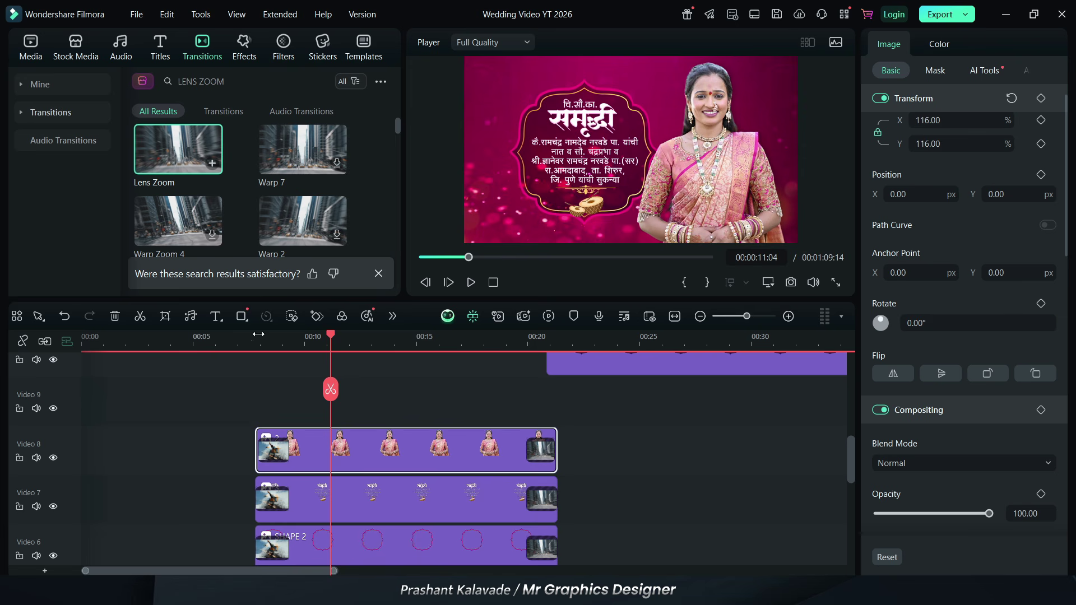
pyautogui.click(315, 316)
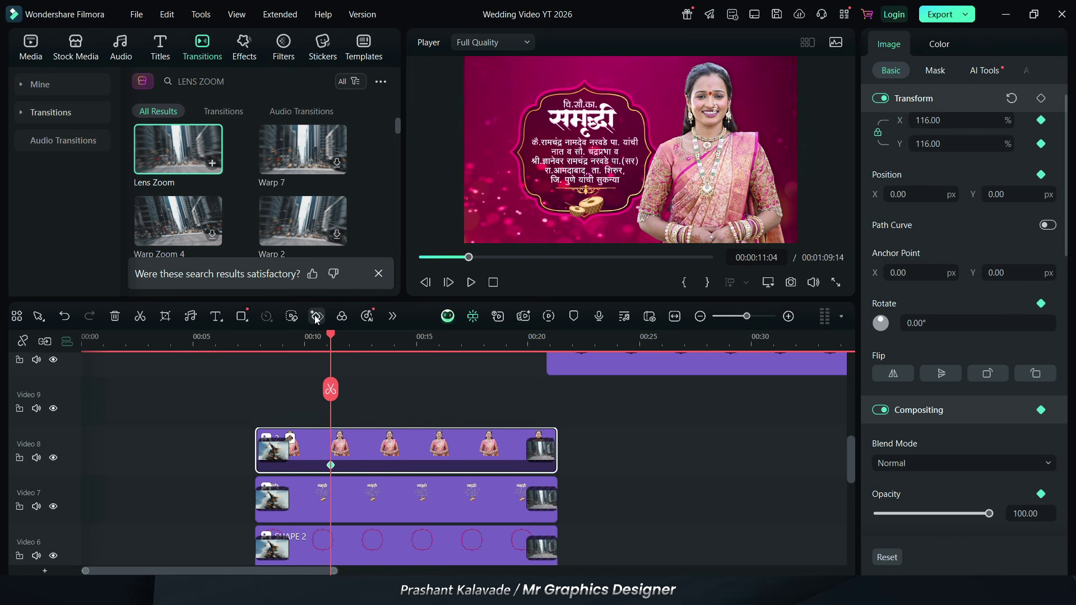
pyautogui.click(480, 343)
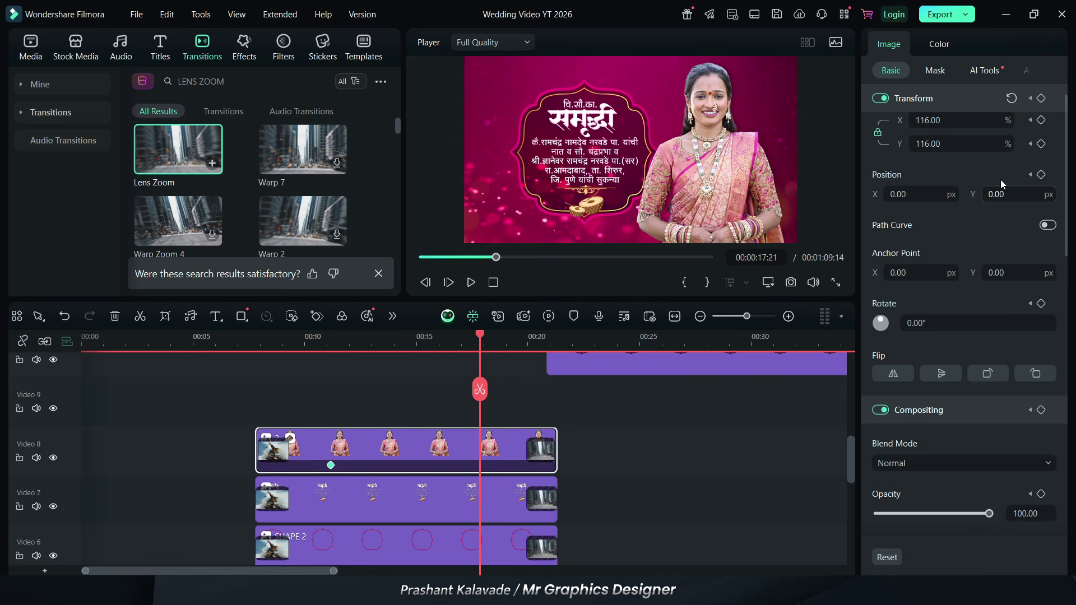
pyautogui.click(1011, 101)
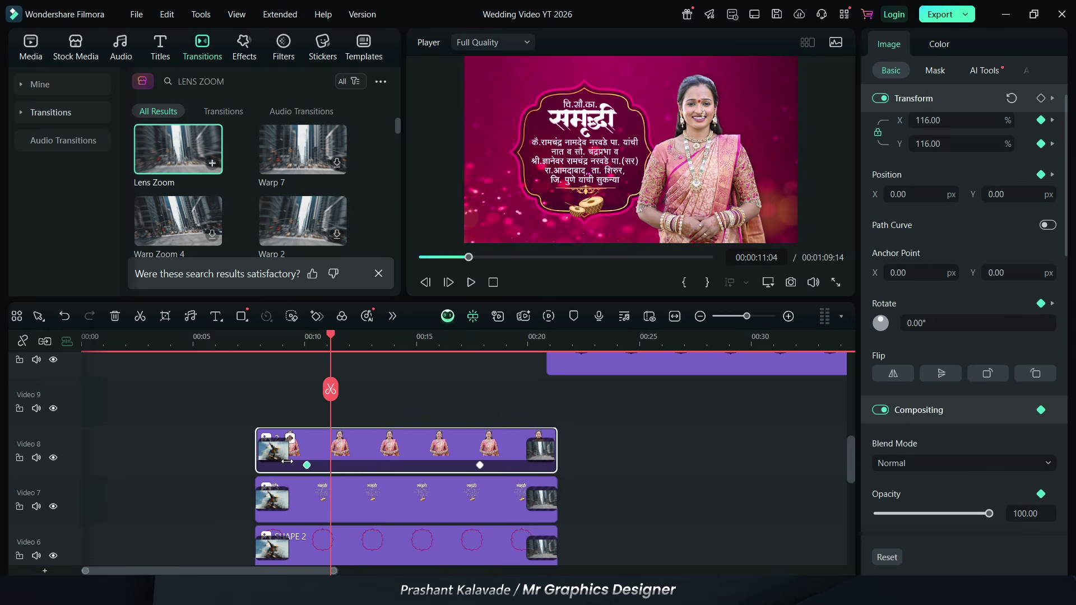
pyautogui.moveTo(331, 468); pyautogui.dragTo(257, 466)
pyautogui.click(436, 398)
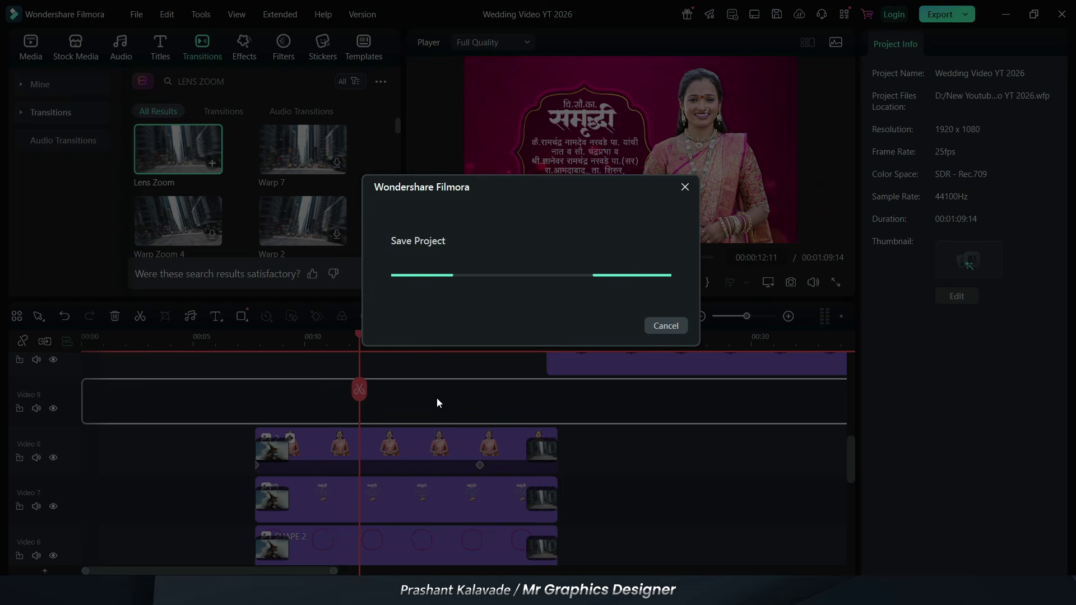
# Copy the Evaporate 2 transition from the bride image's start and paste it onto the starts of the groom scene's clips on Videos 10 to 13.
pyautogui.hscroll(5, 230, 532)
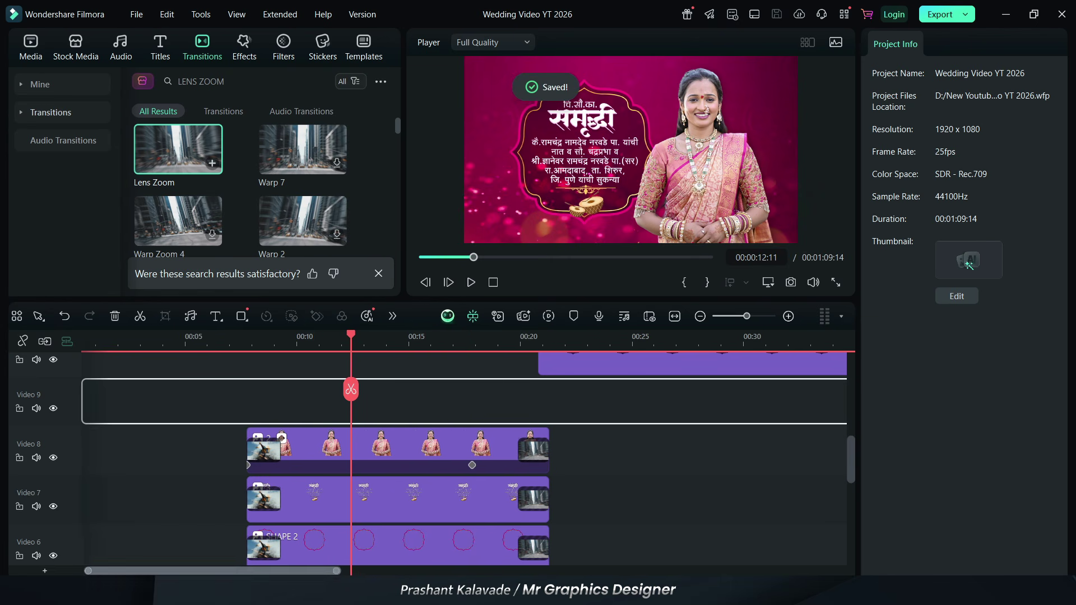
pyautogui.click(155, 451)
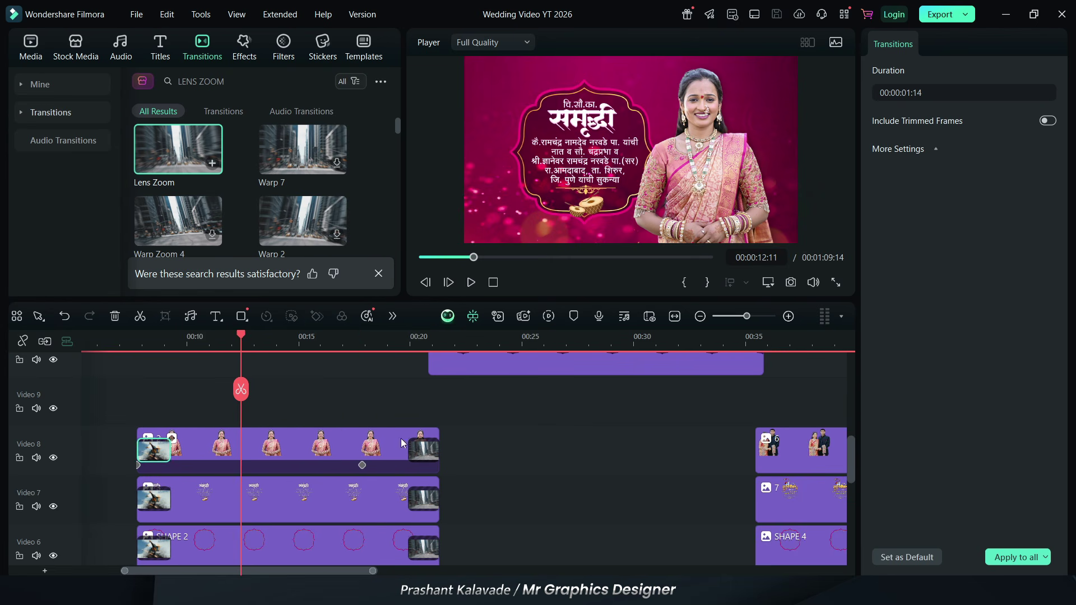
pyautogui.scroll(3, 401, 438)
pyautogui.click(462, 451)
pyautogui.click(461, 395)
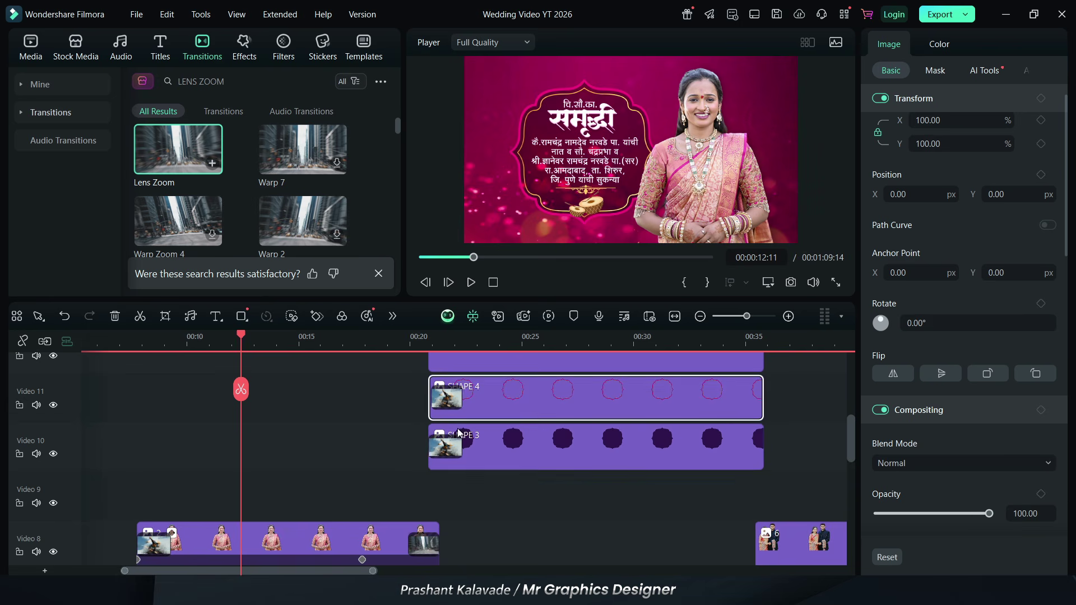
pyautogui.scroll(2, 458, 445)
pyautogui.click(455, 401)
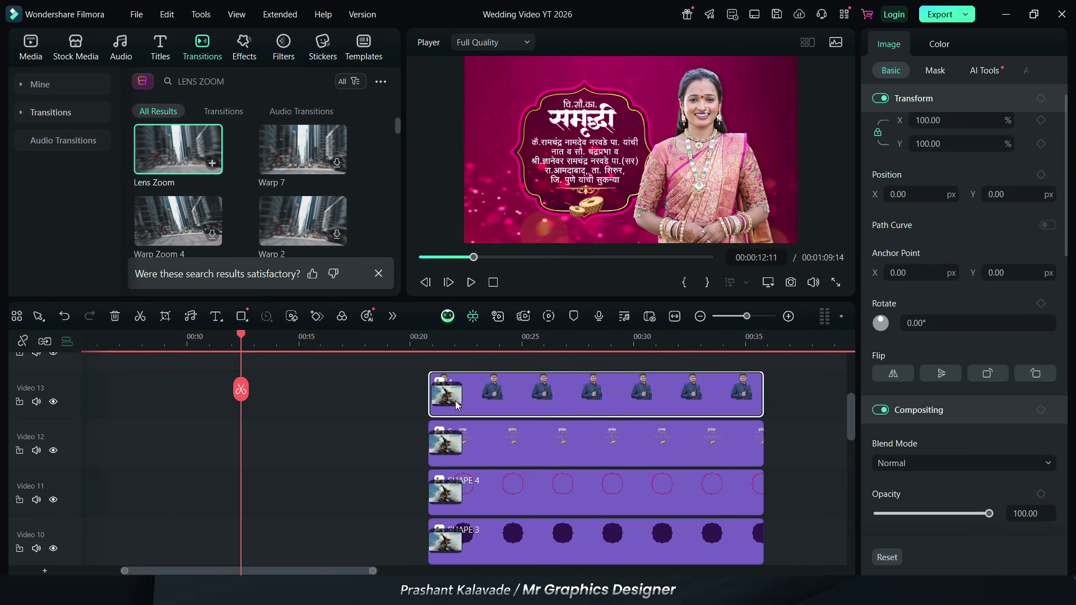
# Copy the Lens Zoom transition from the bride image's end and paste it onto the ends of the groom scene's clips on Videos 10 to 13.
pyautogui.scroll(-2, 426, 465)
pyautogui.click(423, 556)
pyautogui.hotkey('ctrl', 'c')
pyautogui.click(677, 440)
pyautogui.hotkey('ctrl', 'v')
pyautogui.click(681, 395)
pyautogui.hotkey('ctrl', 'v')
pyautogui.scroll(2, 664, 436)
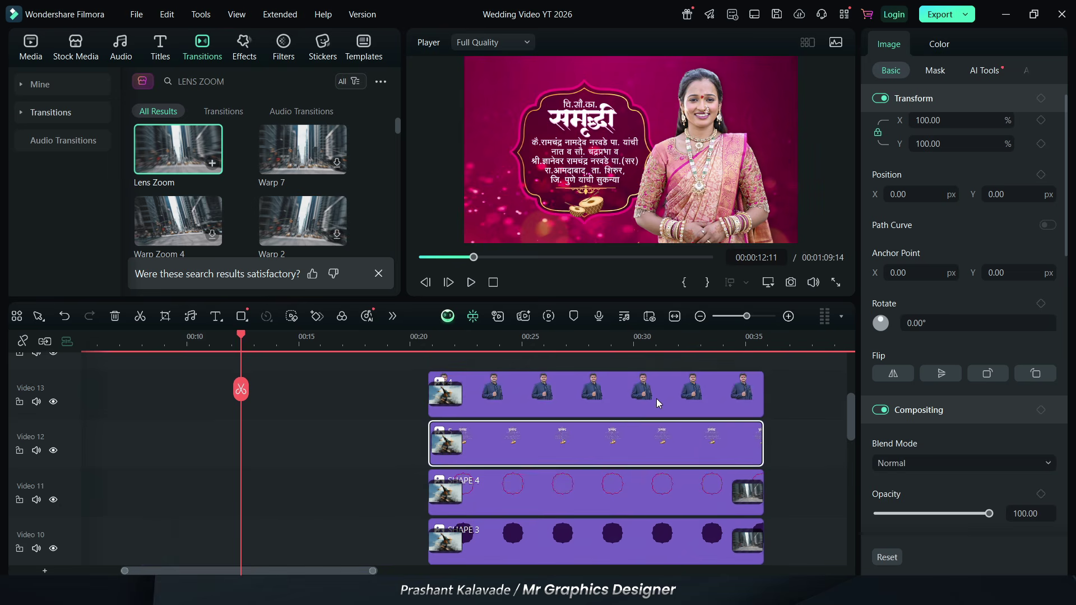
# Copy the Evaporate 2 transition from SHAPE 3 on Video 10 and paste it onto the starts of the couple scene's clips around 00:35.
pyautogui.click(508, 361)
pyautogui.scroll(-2, 459, 461)
pyautogui.click(448, 458)
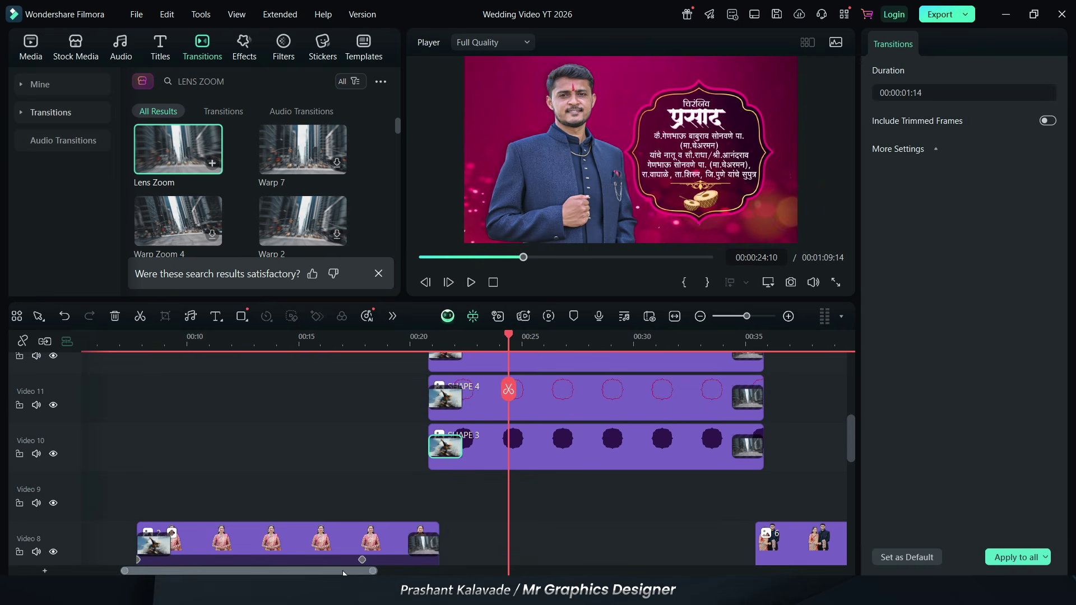
pyautogui.hscroll(5, 456, 552)
pyautogui.scroll(-2, 449, 483)
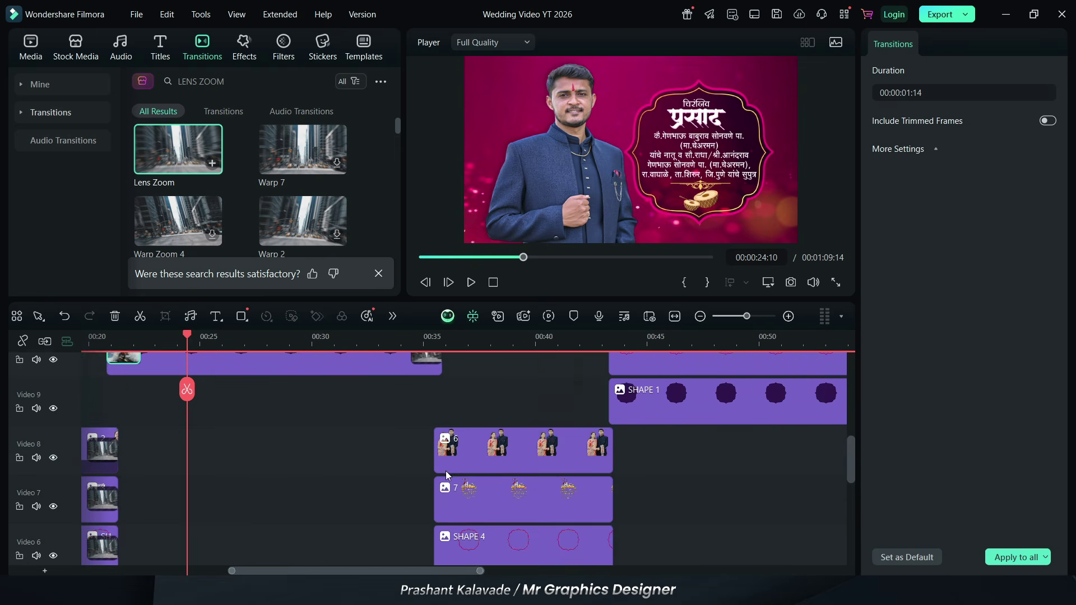
pyautogui.click(446, 471)
pyautogui.scroll(-1, 464, 477)
pyautogui.scroll(1, 453, 499)
# Paste the Lens Zoom transition from SHAPE 3 onto the ends of the couple scene's image 6, image 7 and shape clips on Videos 5 to 8.
pyautogui.click(427, 357)
pyautogui.click(518, 453)
pyautogui.hotkey('ctrl', 'v')
pyautogui.click(525, 498)
pyautogui.hotkey('ctrl', 'v')
pyautogui.scroll(-1, 525, 442)
pyautogui.click(527, 448)
pyautogui.hotkey('ctrl', 'v')
pyautogui.click(537, 506)
# Paste the Lens Zoom transition onto the ends of SHAPE 1, SHAPE 2, image 8 and image 9 on Videos 9 to 12.
pyautogui.scroll(3, 537, 506)
pyautogui.click(640, 500)
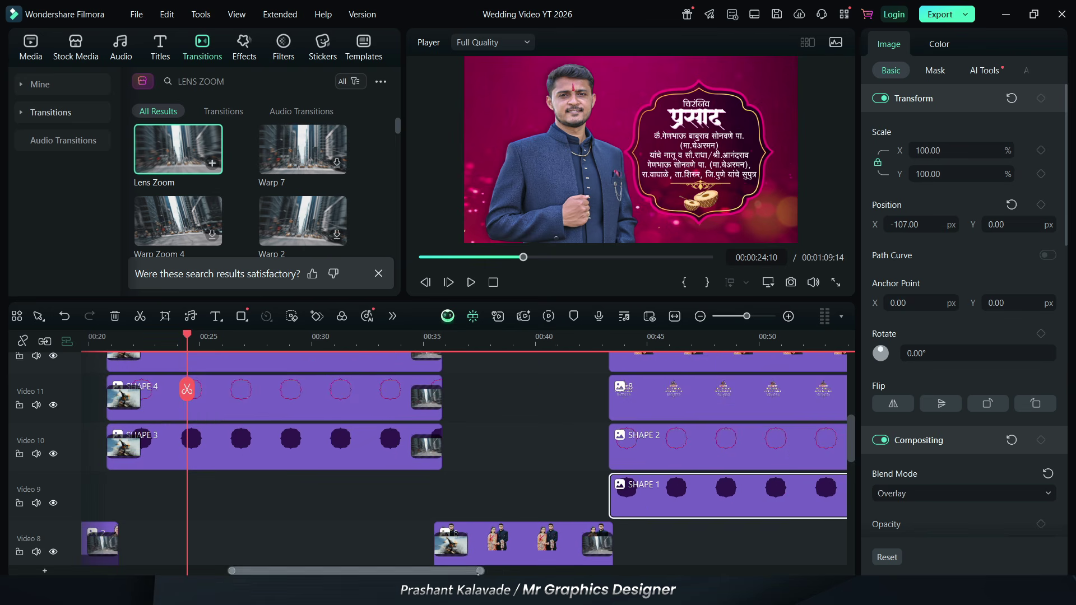
pyautogui.hscroll(2, 532, 402)
pyautogui.click(516, 447)
pyautogui.hotkey('ctrl', 'v')
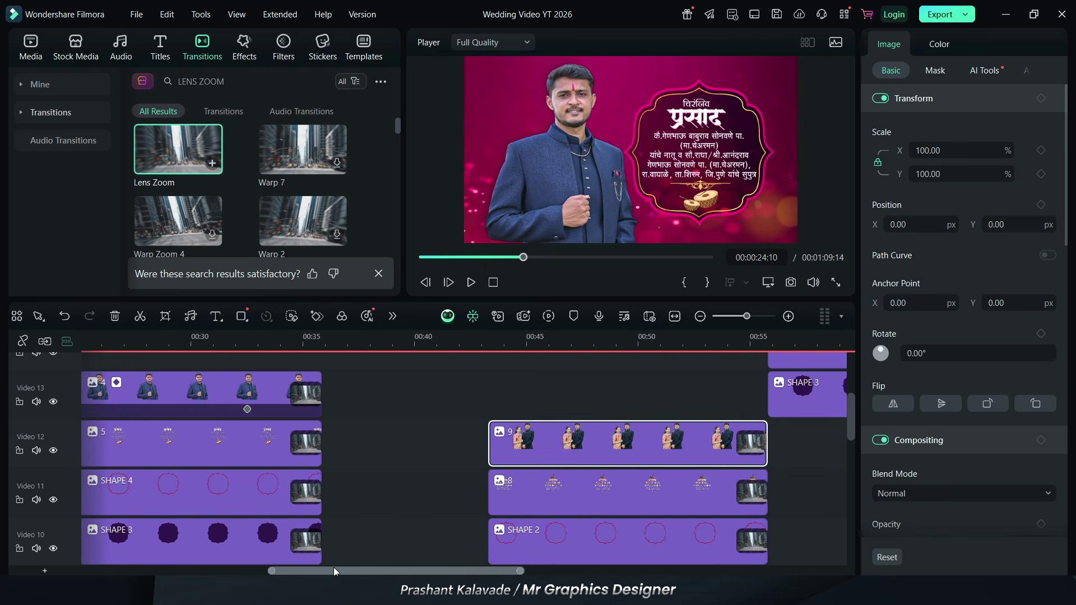
# Copy the Evaporate 2 transition from image 6 and paste it onto the starts of SHAPE 1, SHAPE 2, image 8 and image 9.
pyautogui.moveTo(334, 570); pyautogui.dragTo(313, 570)
pyautogui.scroll(-2, 359, 527)
pyautogui.click(395, 544)
pyautogui.click(574, 493)
pyautogui.hotkey('ctrl', 'v')
pyautogui.click(579, 455)
pyautogui.hotkey('ctrl', 'v')
pyautogui.click(580, 415)
pyautogui.hotkey('ctrl', 'v')
pyautogui.scroll(2, 580, 416)
pyautogui.click(581, 443)
# Paste the Evaporate 2 transition onto the starts of the last scene's clips on Videos 13 to 16.
pyautogui.scroll(2, 522, 505)
pyautogui.click(525, 482)
pyautogui.hotkey('ctrl', 'v')
pyautogui.click(515, 443)
pyautogui.hotkey('ctrl', 'v')
pyautogui.click(513, 393)
pyautogui.hotkey('ctrl', 'v')
pyautogui.scroll(2, 509, 393)
pyautogui.click(513, 420)
pyautogui.hotkey('ctrl', 'v')
# Copy the Lens Zoom transition from image 9's end and paste it onto the ends of the last scene's clips on Videos 13 and 14.
pyautogui.scroll(-2, 507, 429)
pyautogui.click(455, 527)
pyautogui.click(630, 460)
pyautogui.hotkey('ctrl', 'v')
pyautogui.click(632, 424)
pyautogui.hotkey('ctrl', 'v')
pyautogui.moveTo(385, 571); pyautogui.dragTo(351, 571)
pyautogui.click(577, 336)
pyautogui.scroll(-2, 613, 463)
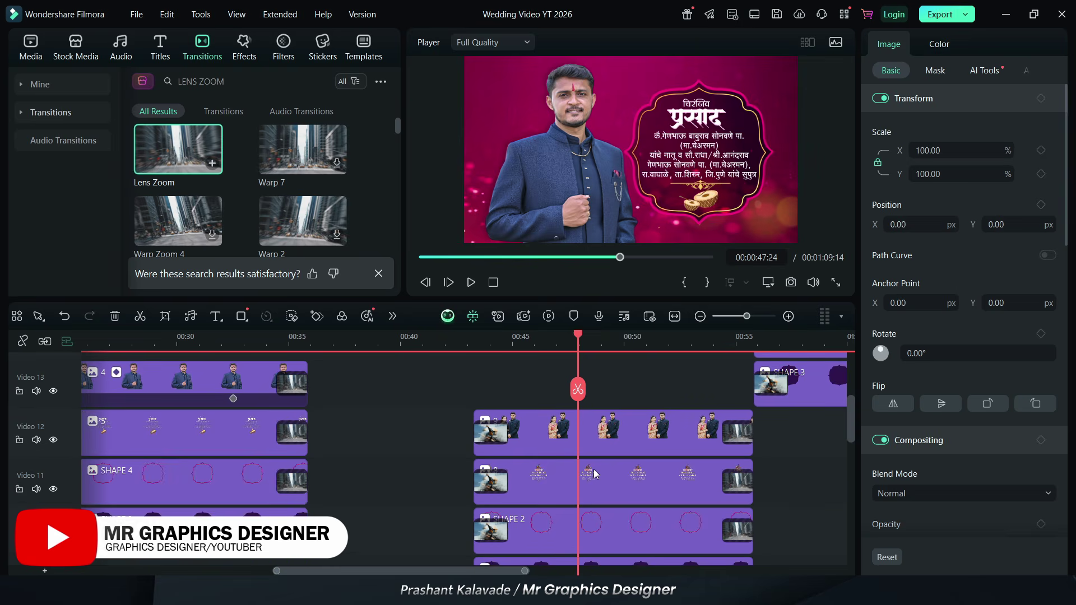
# Return to the opening scene at 00:00:01:00 and search the effects for "fallen leaves".
pyautogui.moveTo(364, 571); pyautogui.dragTo(173, 571)
pyautogui.scroll(-9, 102, 400)
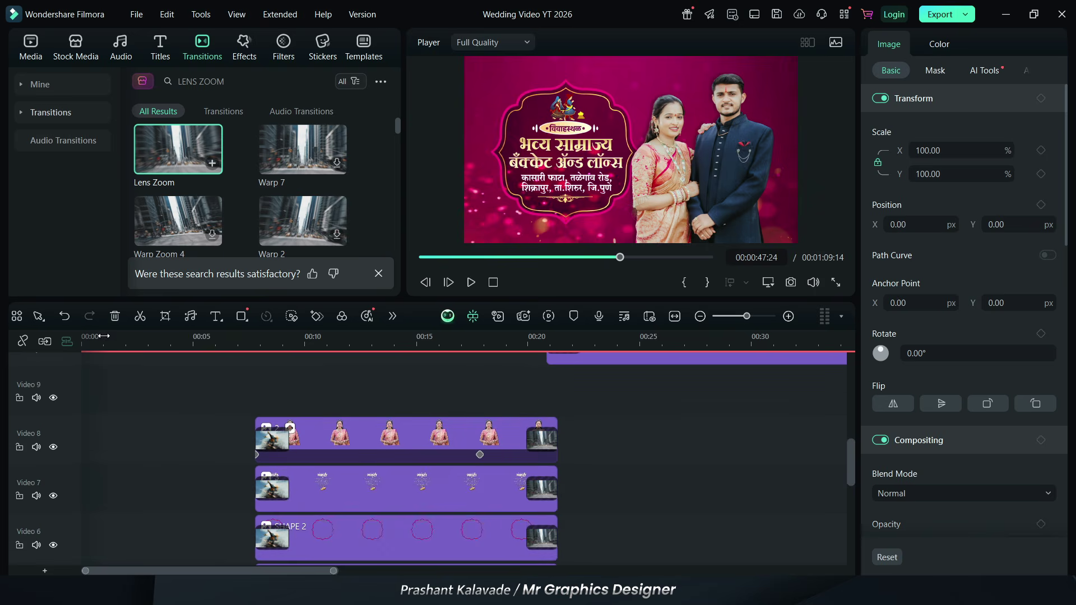
pyautogui.click(103, 400)
pyautogui.scroll(-2, 104, 400)
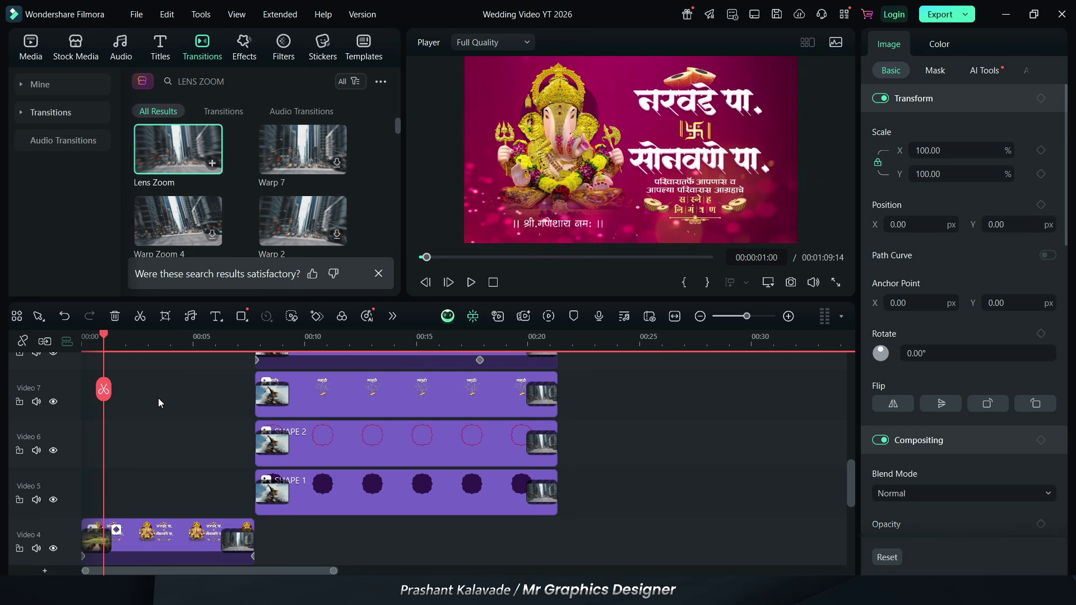
pyautogui.scroll(2, 160, 402)
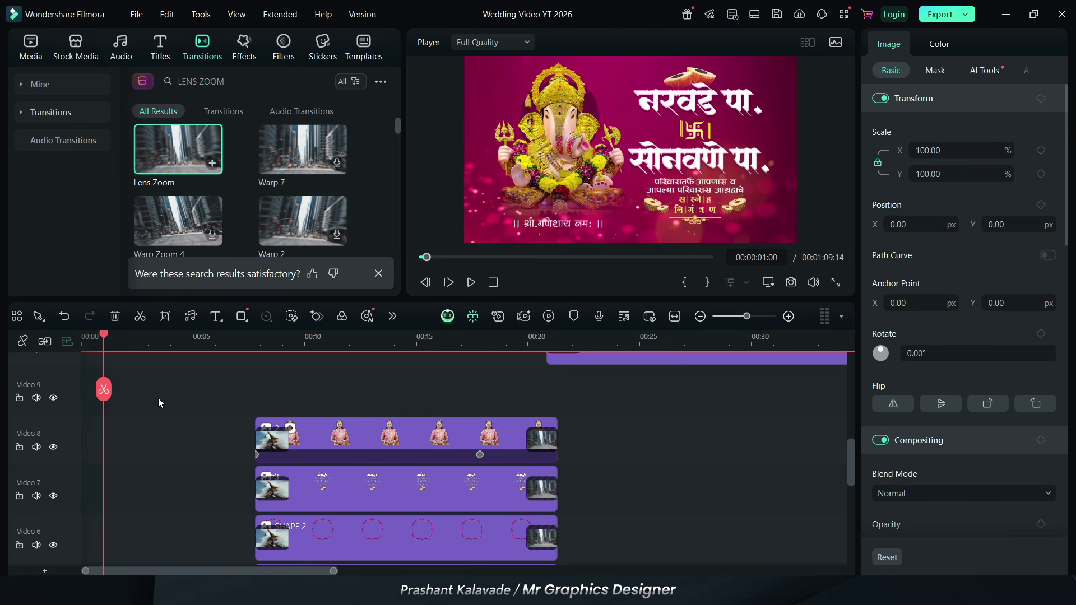
pyautogui.click(378, 273)
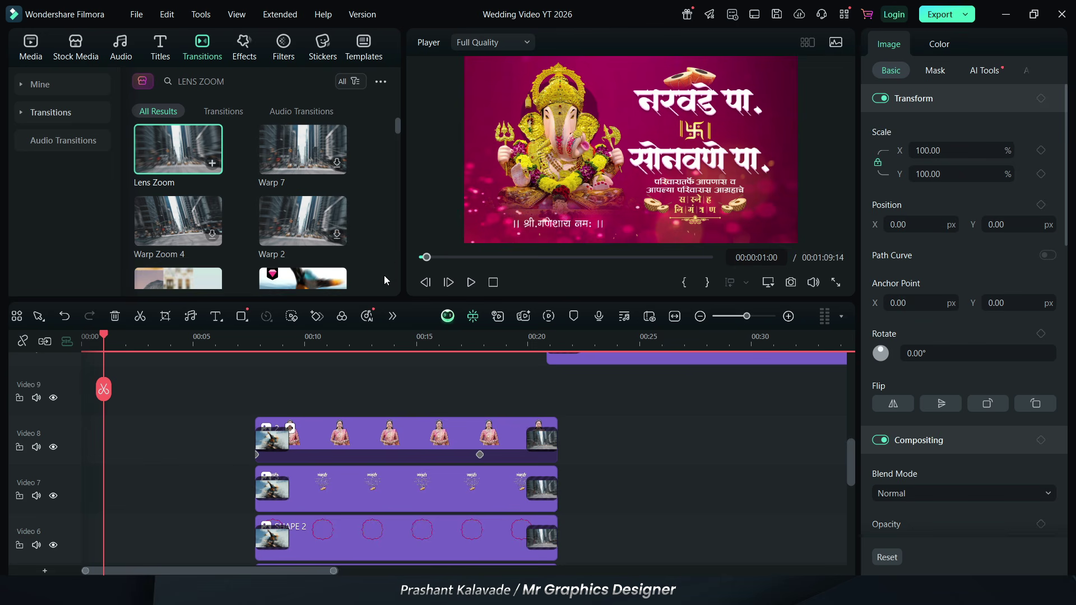
pyautogui.click(243, 48)
pyautogui.click(213, 82)
pyautogui.write('FALLEN')
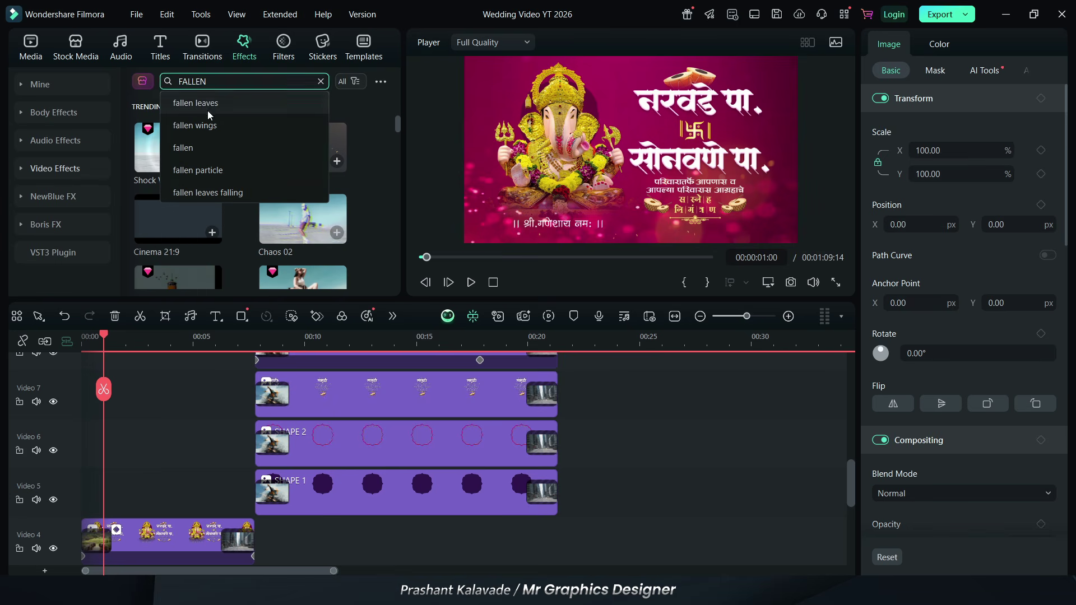
pyautogui.click(207, 108)
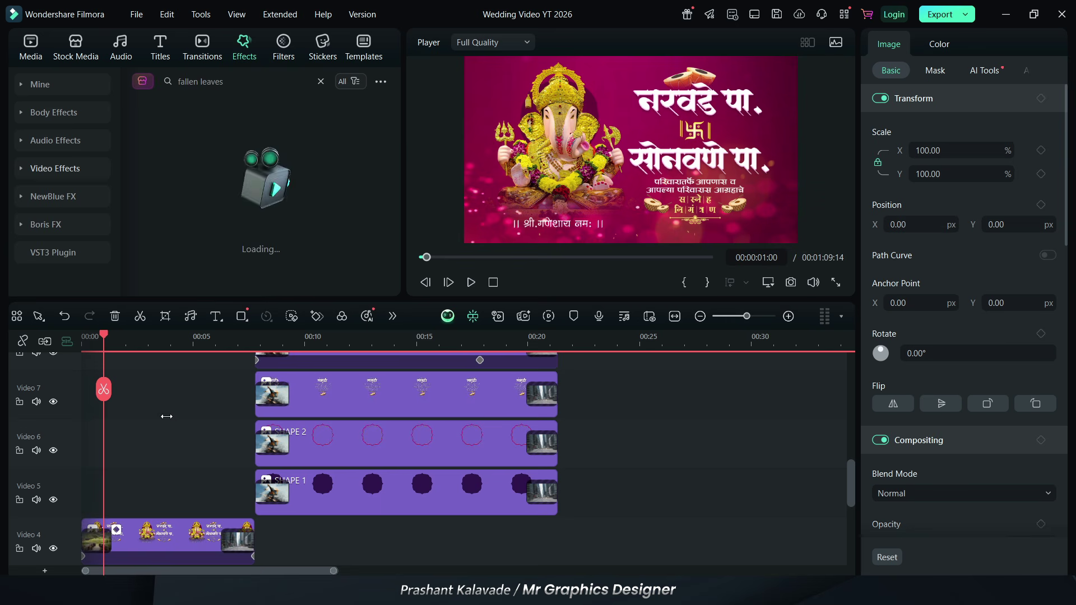
# Place the Fallen Leaves effect at the start of Video 9 and extend it to the end of the opening scene.
pyautogui.scroll(3, 164, 415)
pyautogui.moveTo(174, 183); pyautogui.dragTo(79, 404)
pyautogui.moveTo(192, 392); pyautogui.dragTo(253, 394)
pyautogui.click(197, 339)
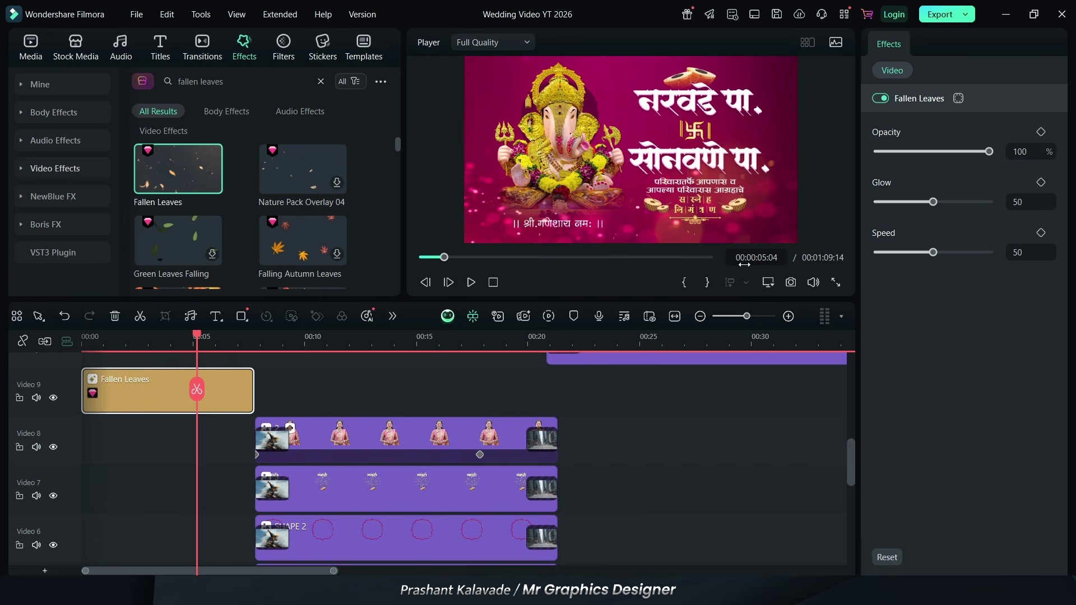
# Preview the opening scene and set the Fallen Leaves effect's opacity to 82%.
pyautogui.click(276, 387)
pyautogui.click(104, 341)
pyautogui.press('space')
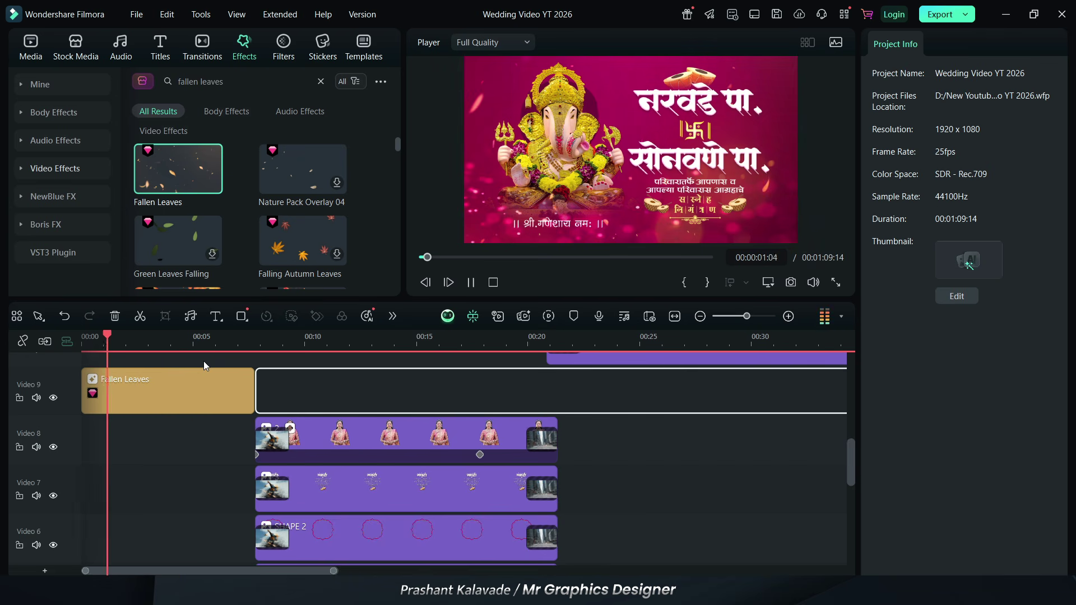
pyautogui.click(180, 394)
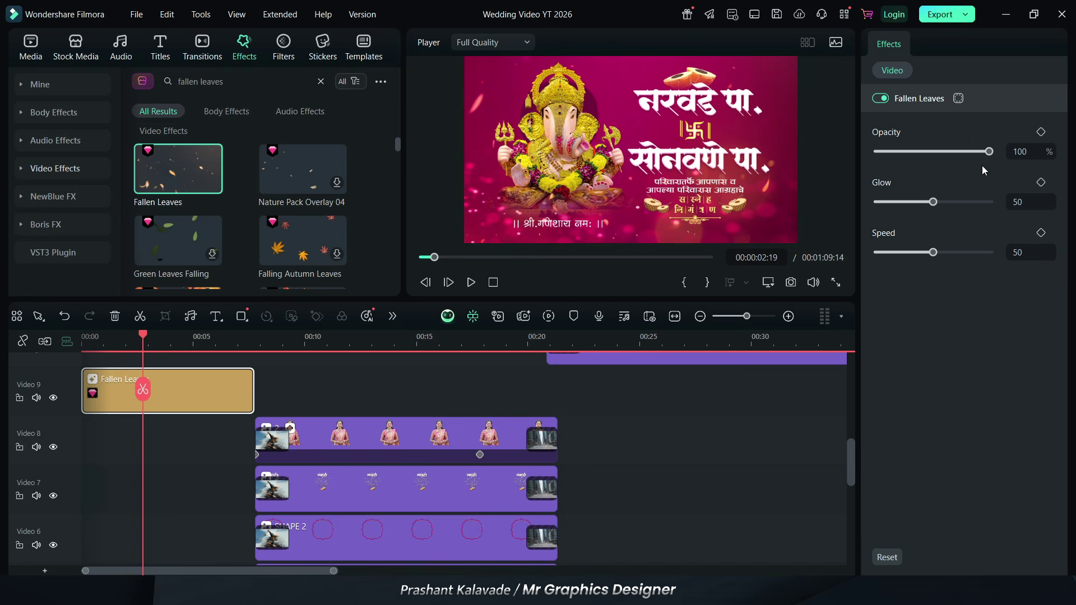
pyautogui.click(970, 153)
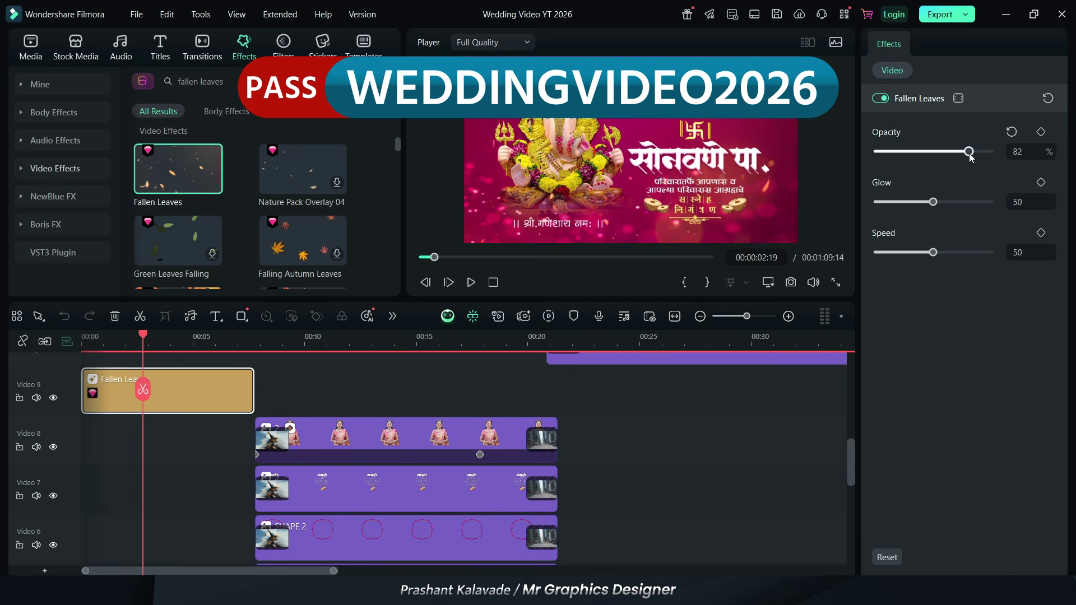
# Move the playhead to the bride scene at 00:00:11:24 and search the effects for "light leak".
pyautogui.click(348, 347)
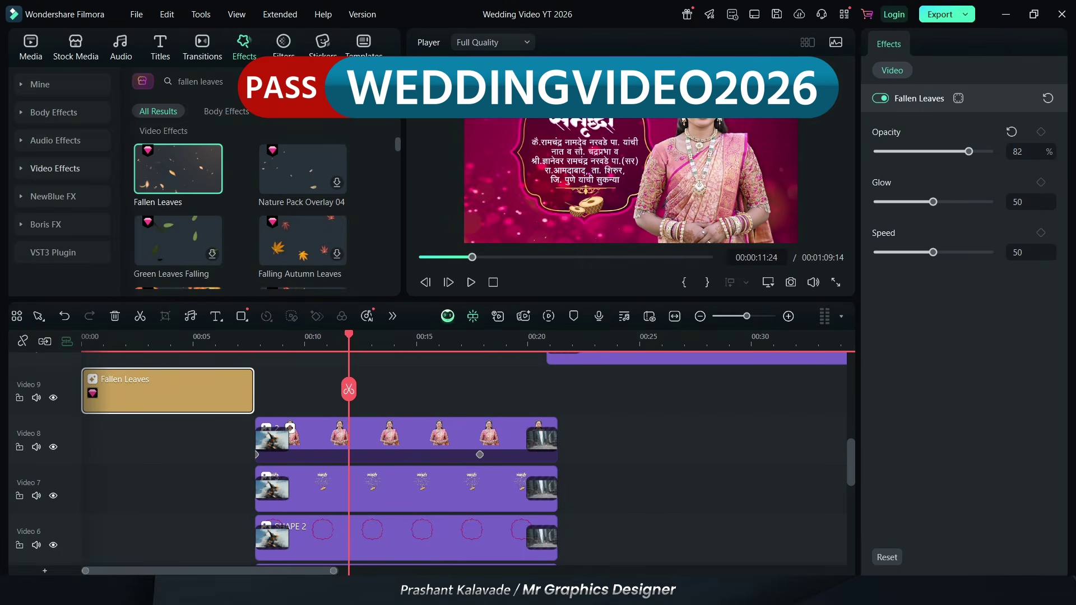
pyautogui.hotkey('ctrl', 'a')
pyautogui.press('BackSpace')
pyautogui.click(241, 83)
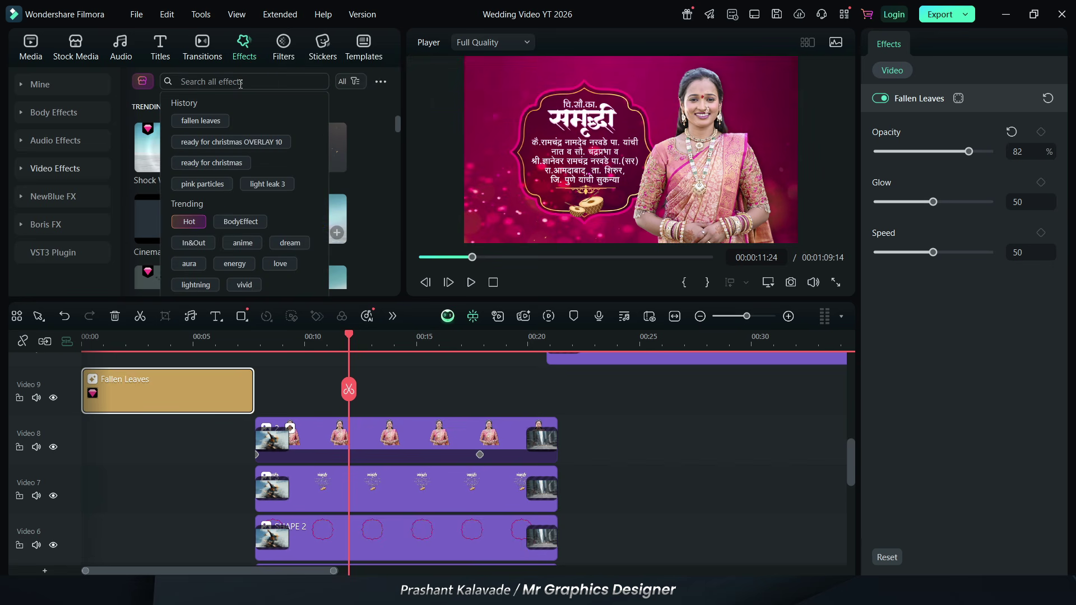
pyautogui.write('K')
pyautogui.press('BackSpace')
pyautogui.write('LIGHT')
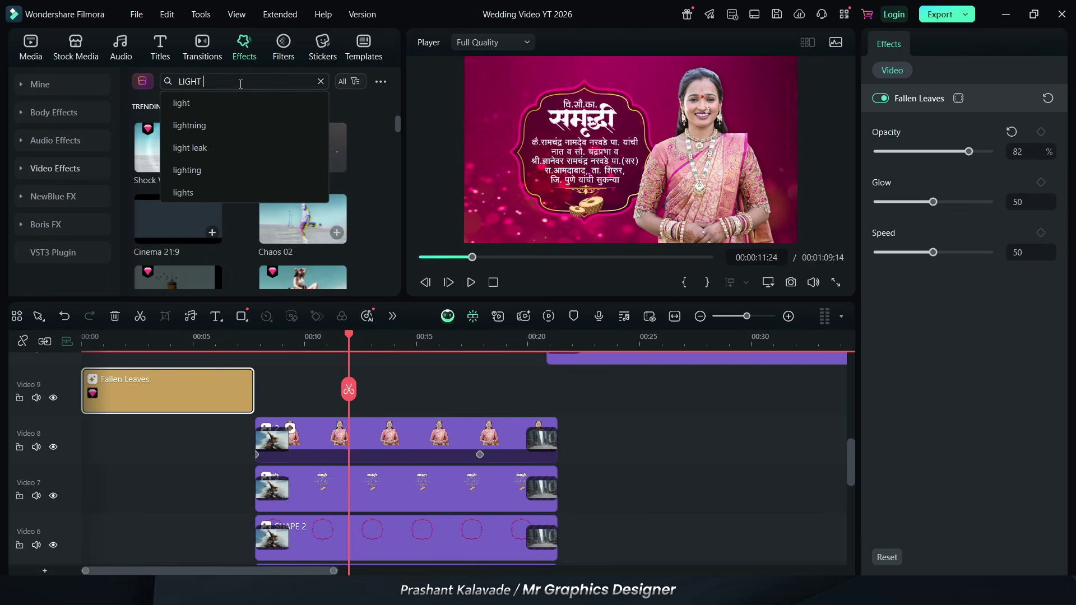
pyautogui.click(190, 149)
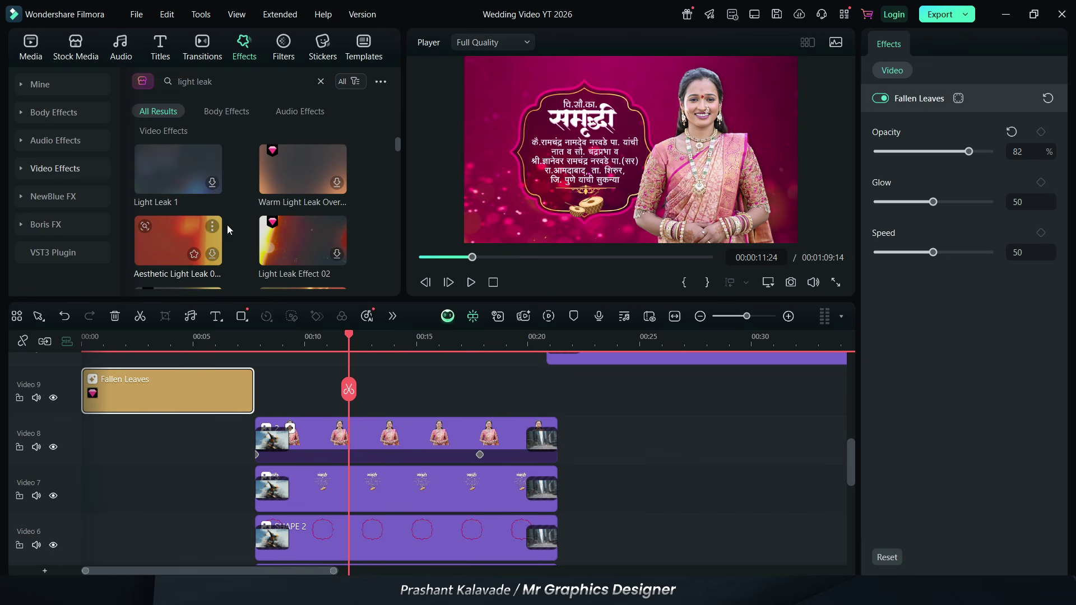
# Place Warm Light Leak Overlay 01 on Video 9 across the whole bride scene and set its opacity to 57%.
pyautogui.scroll(-5, 274, 194)
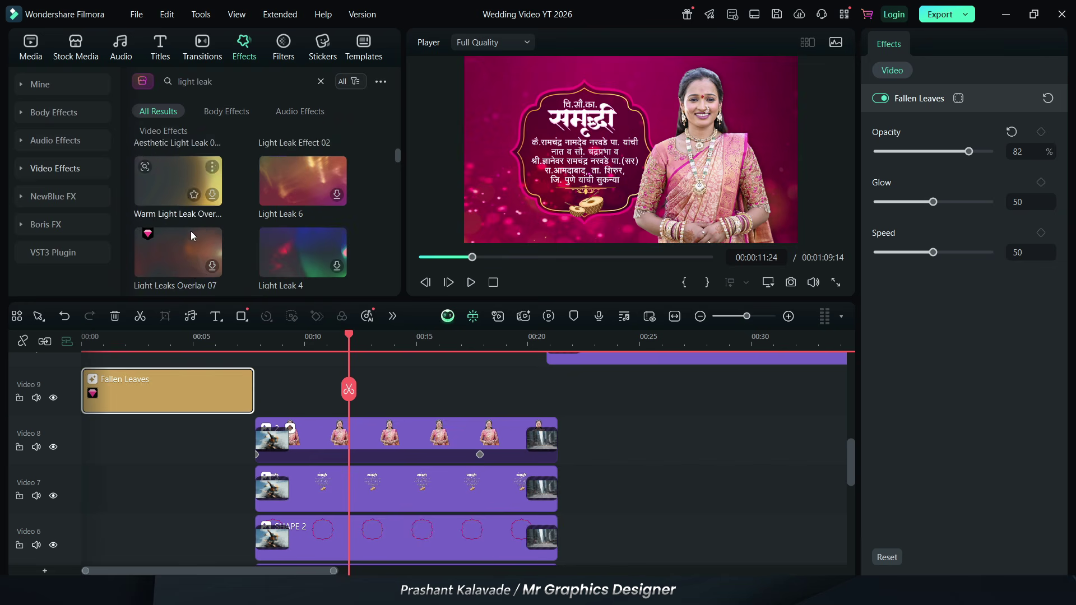
pyautogui.scroll(2, 202, 233)
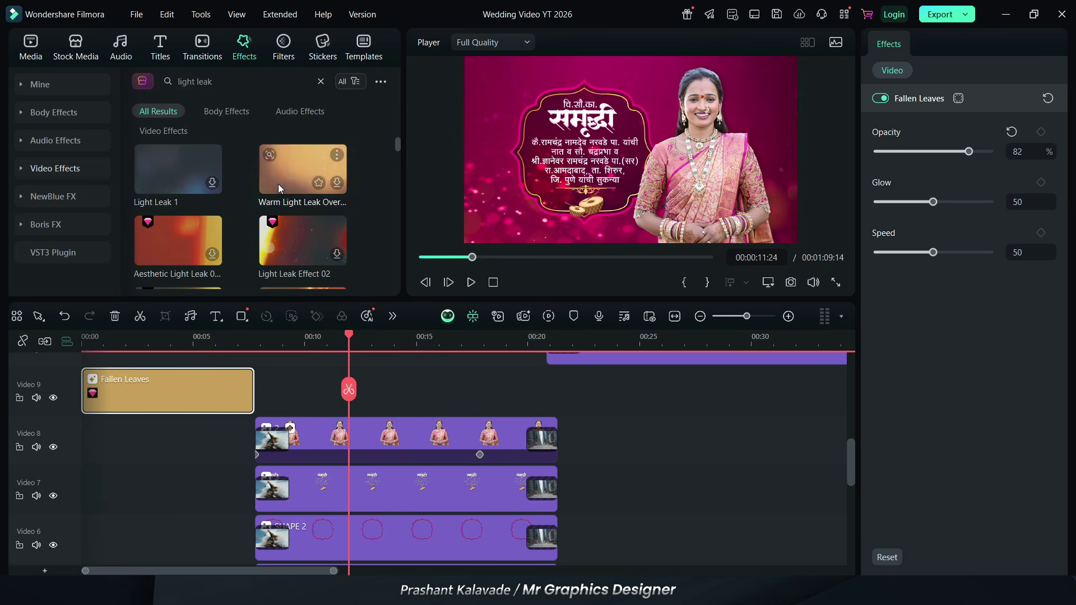
pyautogui.scroll(-1, 278, 187)
pyautogui.scroll(2, 277, 185)
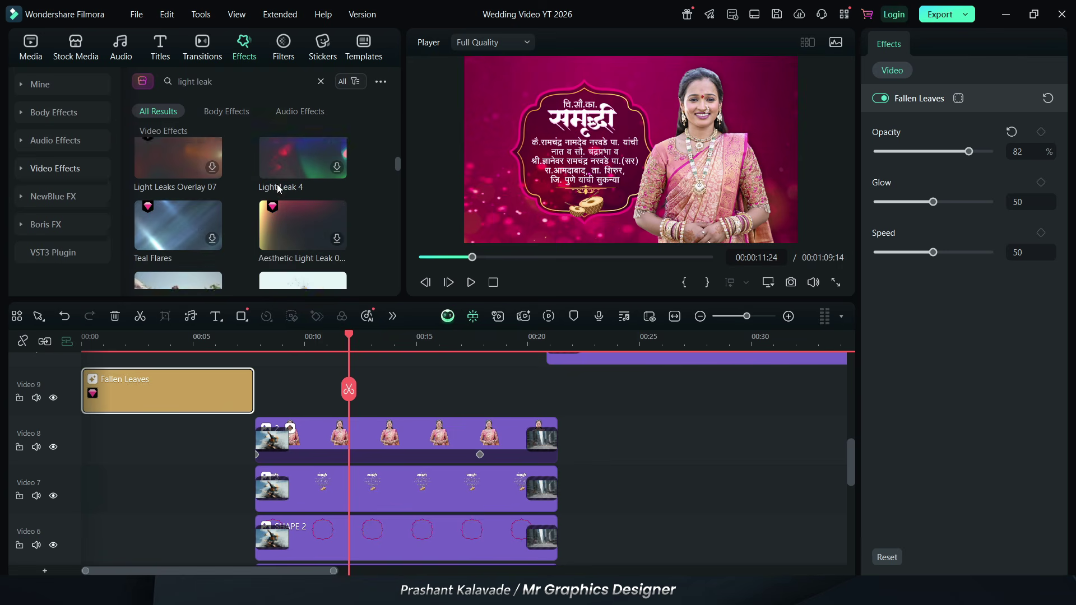
pyautogui.moveTo(277, 183); pyautogui.dragTo(268, 407)
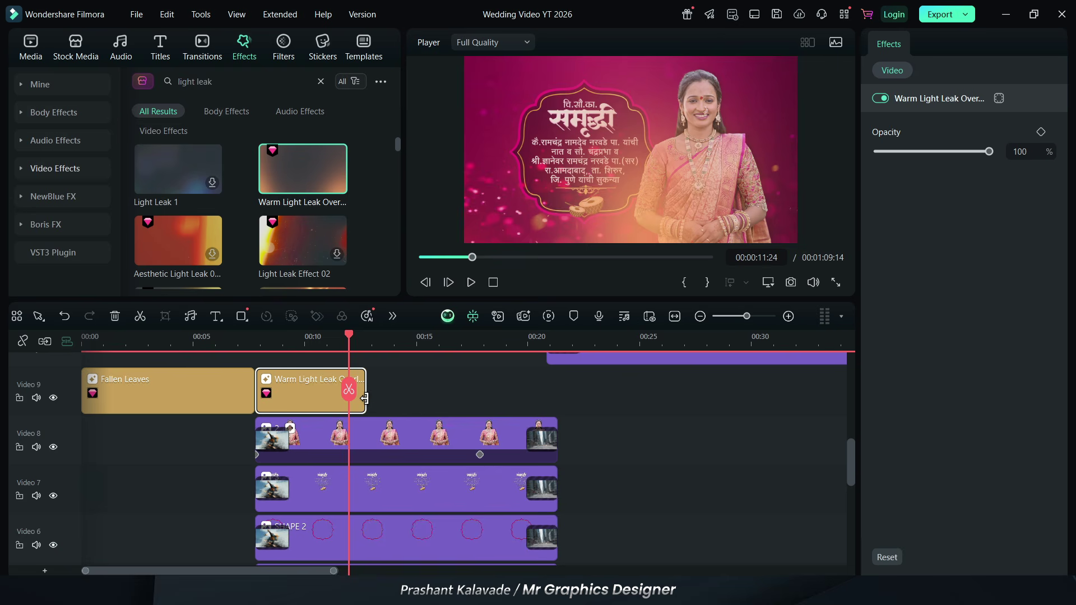
pyautogui.moveTo(364, 398); pyautogui.dragTo(555, 405)
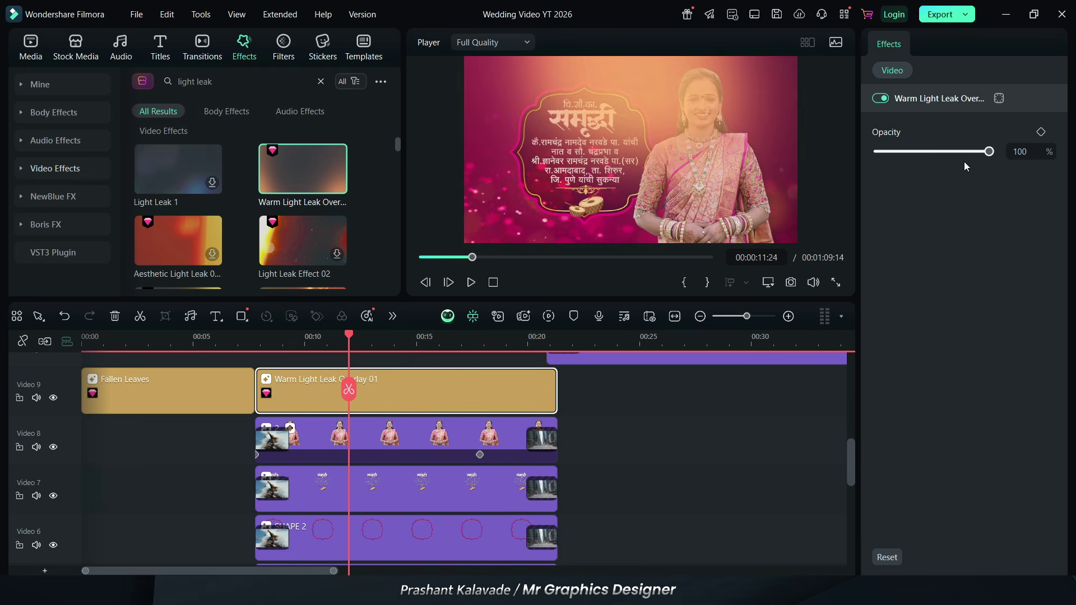
pyautogui.click(943, 154)
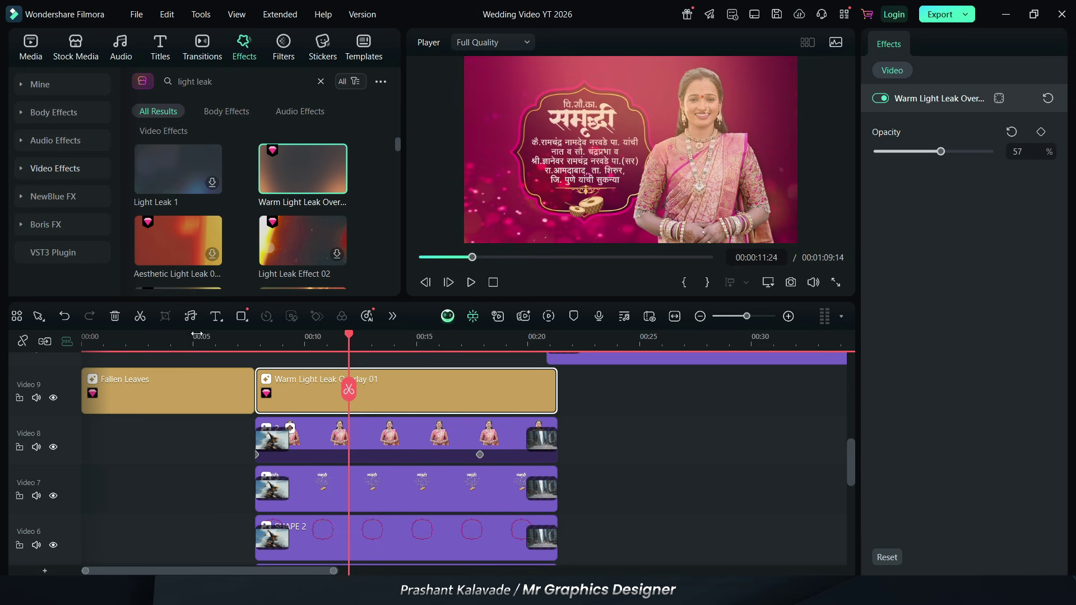
# Move the playhead to the groom scene at 00:00:24:03 and search the effects for "fallen leaves".
pyautogui.scroll(5, 265, 448)
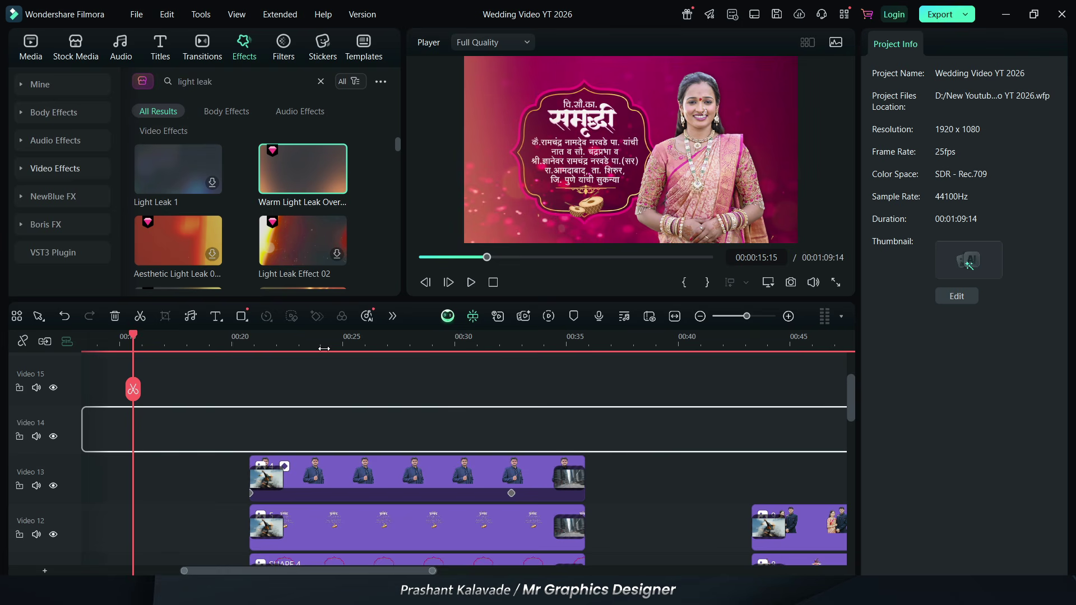
pyautogui.click(324, 387)
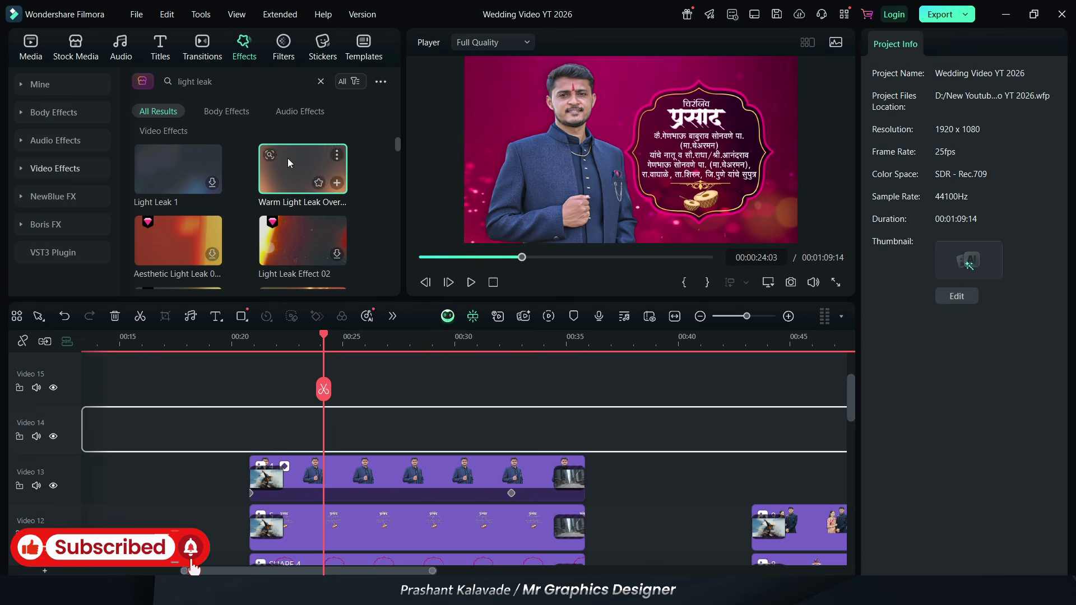
pyautogui.click(320, 81)
pyautogui.click(281, 81)
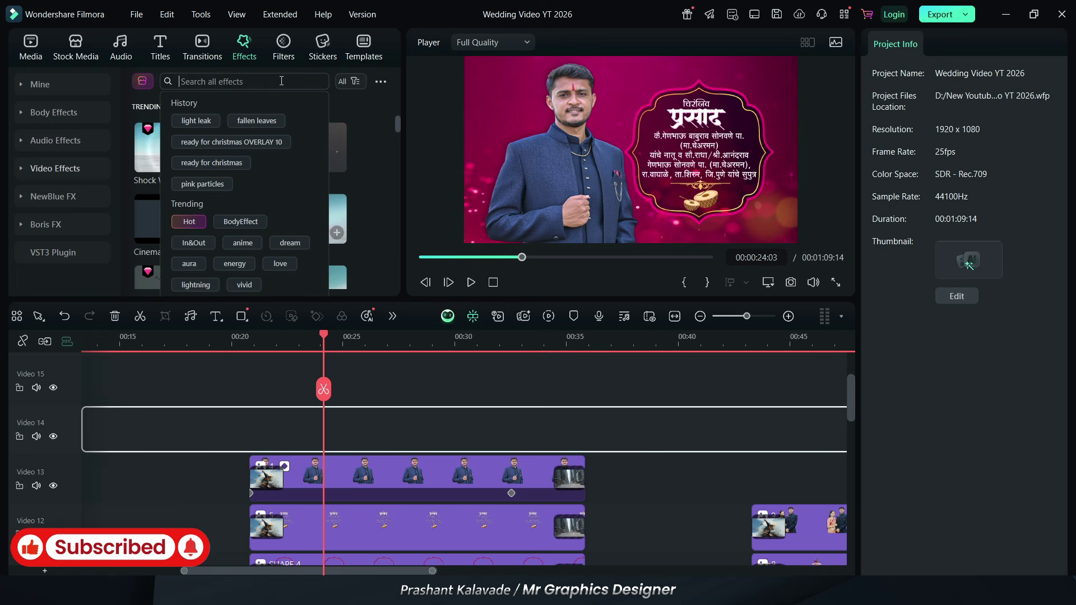
pyautogui.click(244, 120)
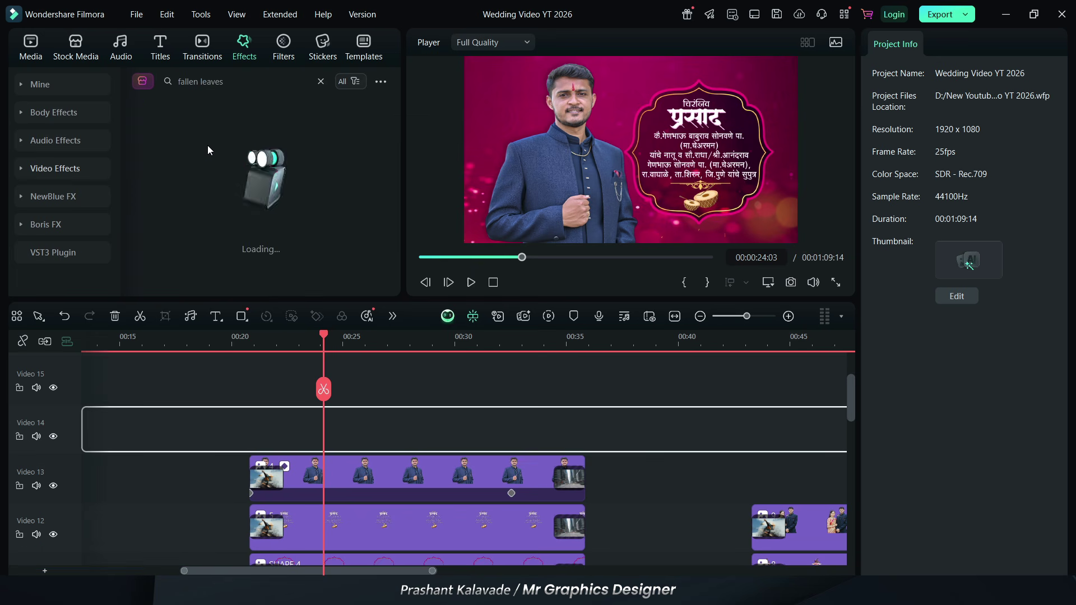
# Place the Fallen Leaves effect on Video 14 across the whole groom scene and set its opacity to 81%.
pyautogui.moveTo(173, 179); pyautogui.dragTo(250, 433)
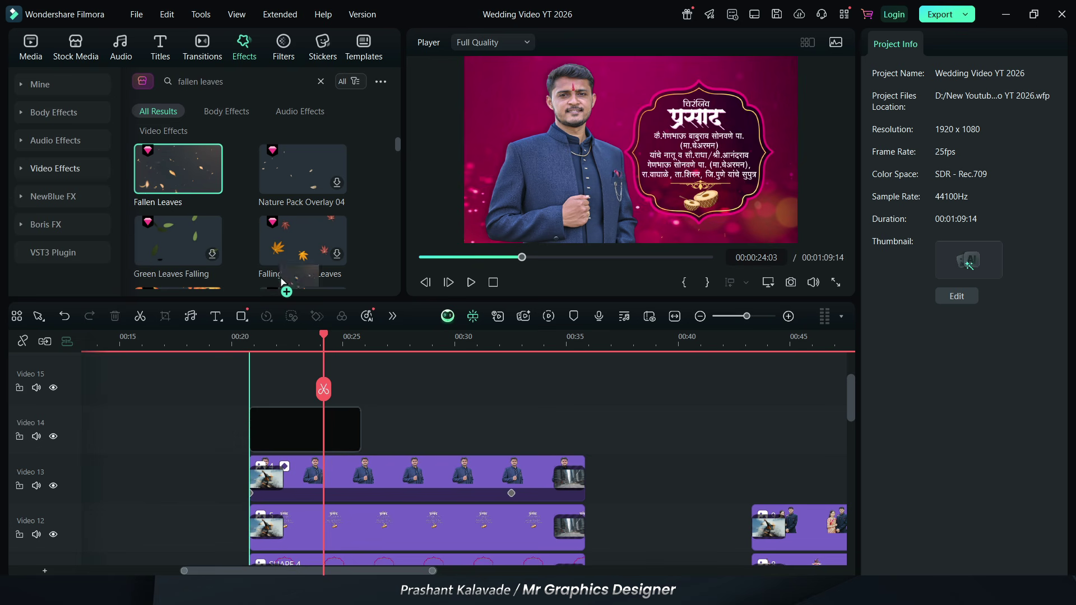
pyautogui.scroll(-1, 249, 231)
pyautogui.scroll(-1, 241, 225)
pyautogui.scroll(1, 241, 224)
pyautogui.scroll(-1, 241, 224)
pyautogui.scroll(-1, 216, 224)
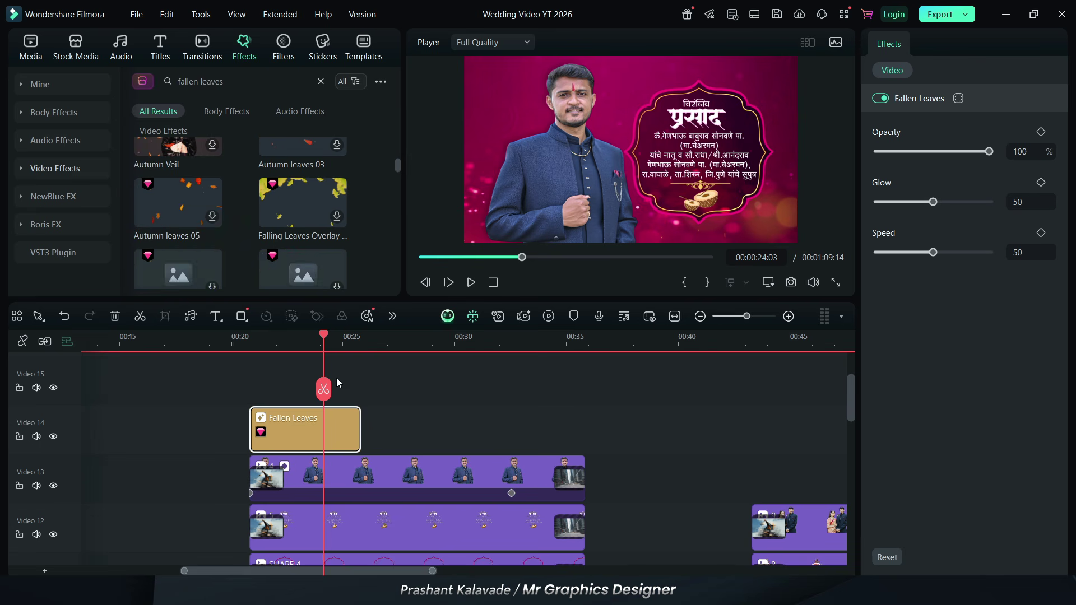
pyautogui.moveTo(359, 429); pyautogui.dragTo(644, 370)
pyautogui.moveTo(988, 151); pyautogui.dragTo(974, 154)
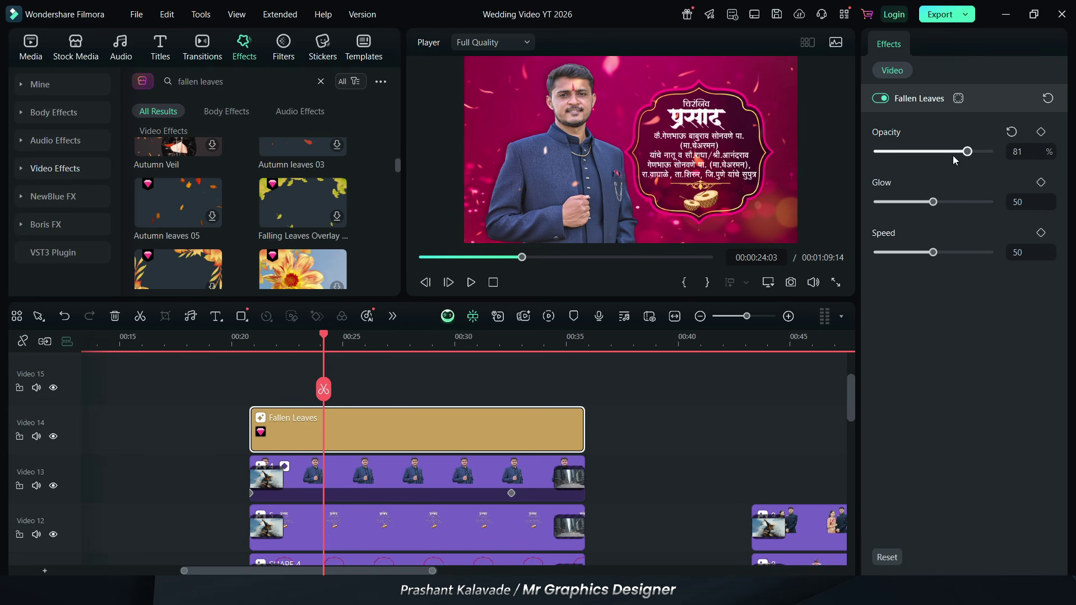
# Move the playhead to the wedding-date scene at 00:00:36:23 and search the effects for "spring overlay 2".
pyautogui.hscroll(5, 370, 561)
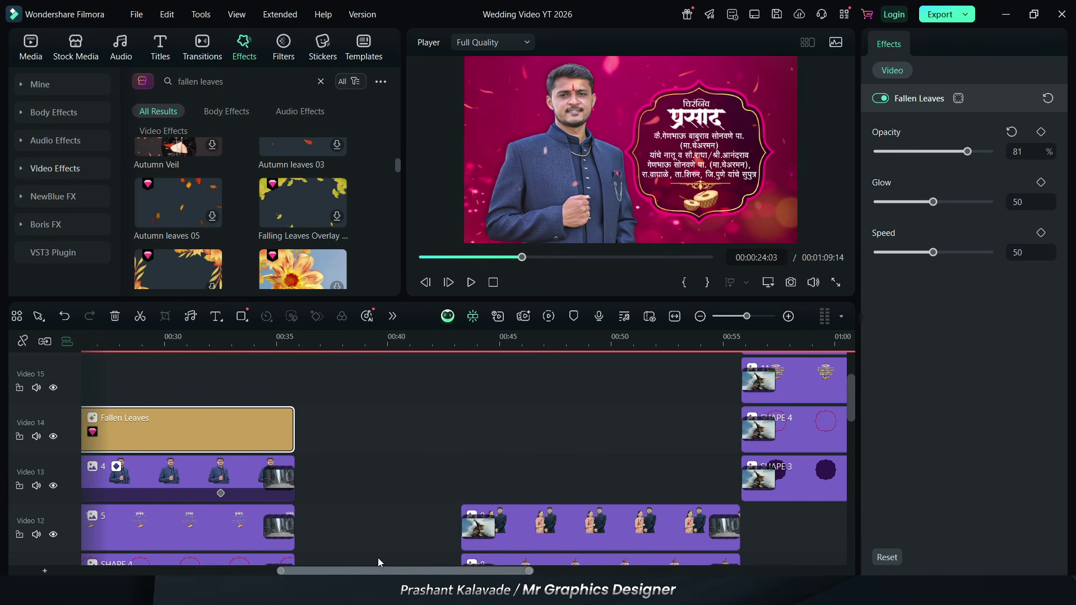
pyautogui.scroll(-4, 332, 365)
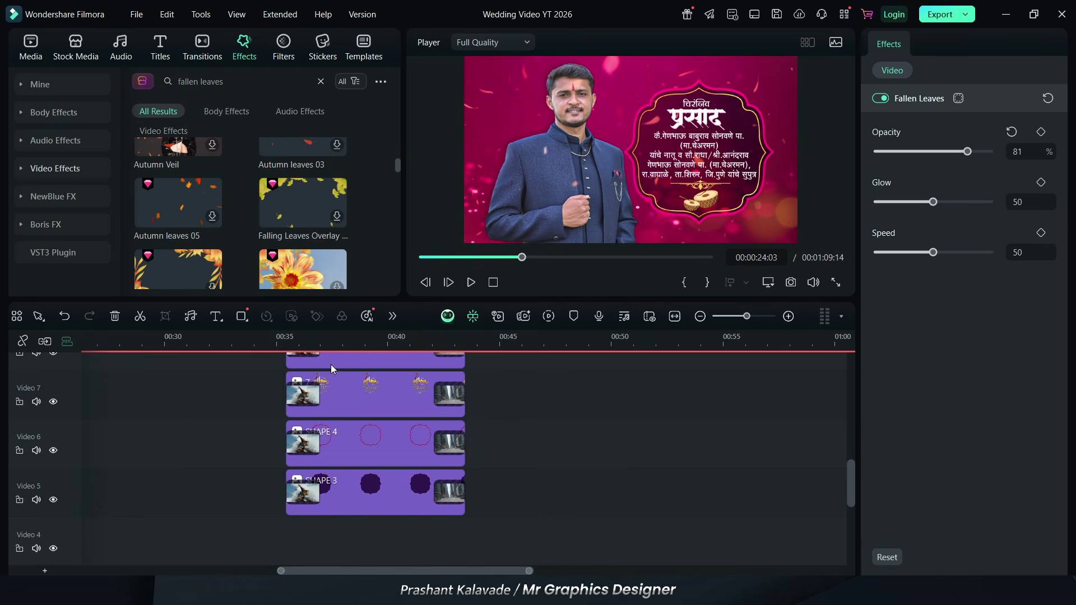
pyautogui.click(318, 337)
pyautogui.scroll(2, 312, 385)
pyautogui.scroll(-1, 311, 386)
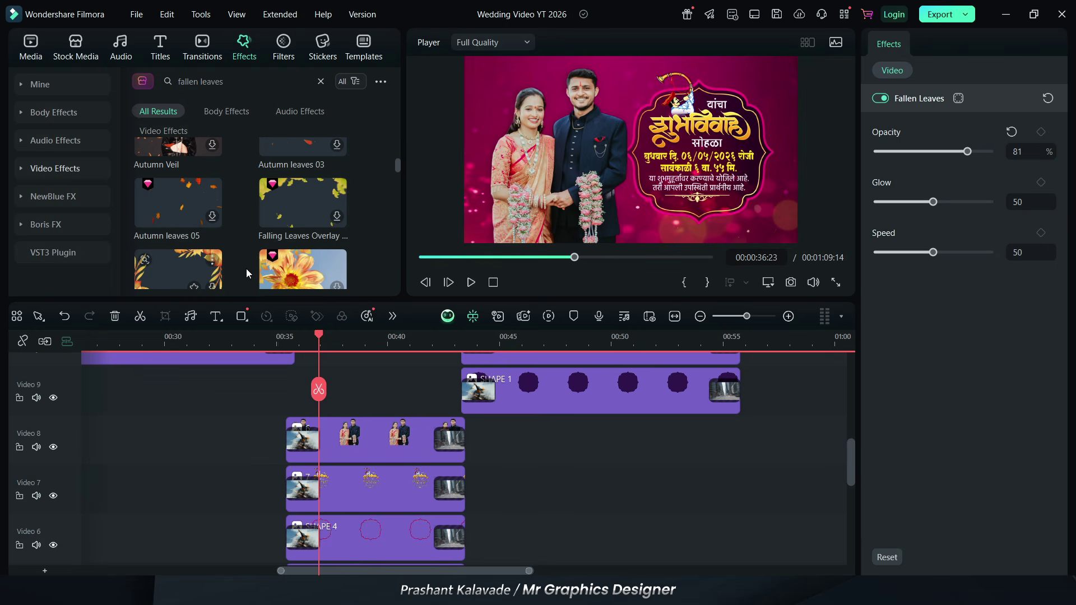
pyautogui.click(248, 82)
pyautogui.write('sp')
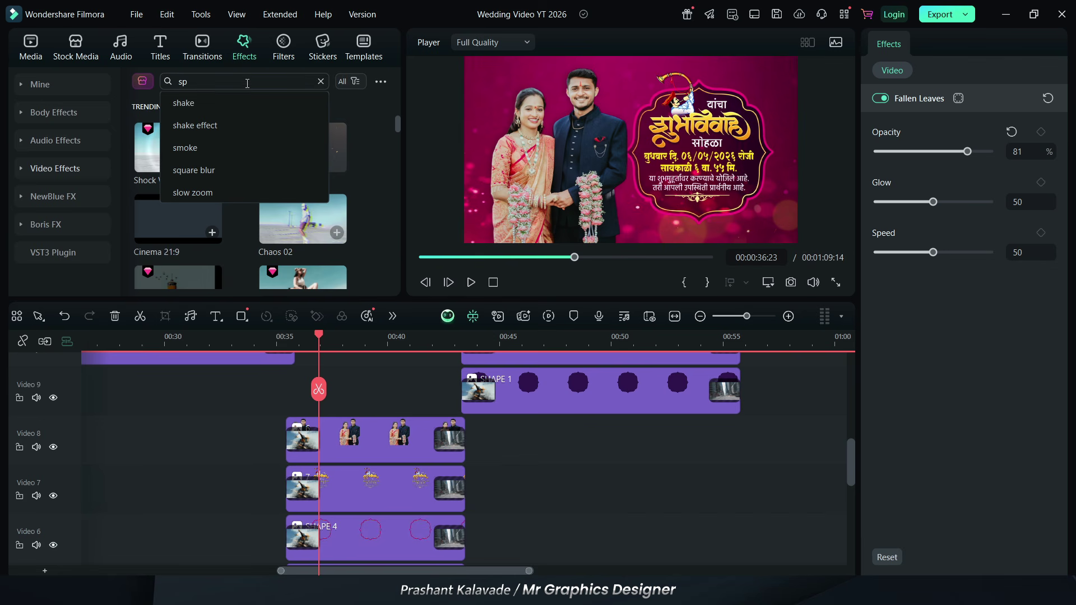
pyautogui.write('ring overlay 2')
pyautogui.press('Return')
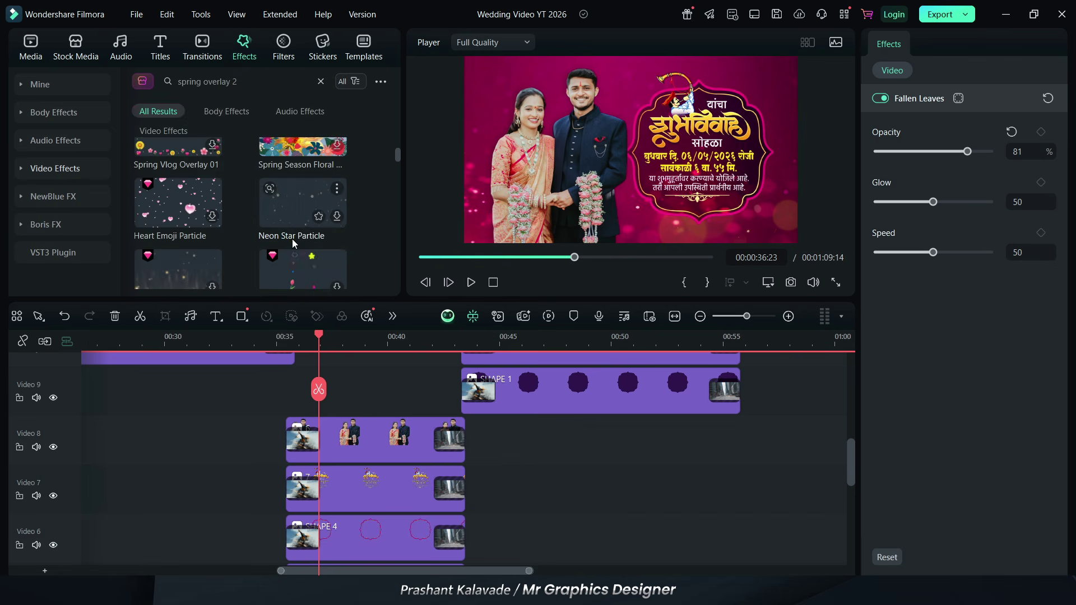
# Place the Neon Star Particle effect on Video 9 at the start of the wedding-date scene and undo its extension.
pyautogui.moveTo(284, 223); pyautogui.dragTo(293, 414)
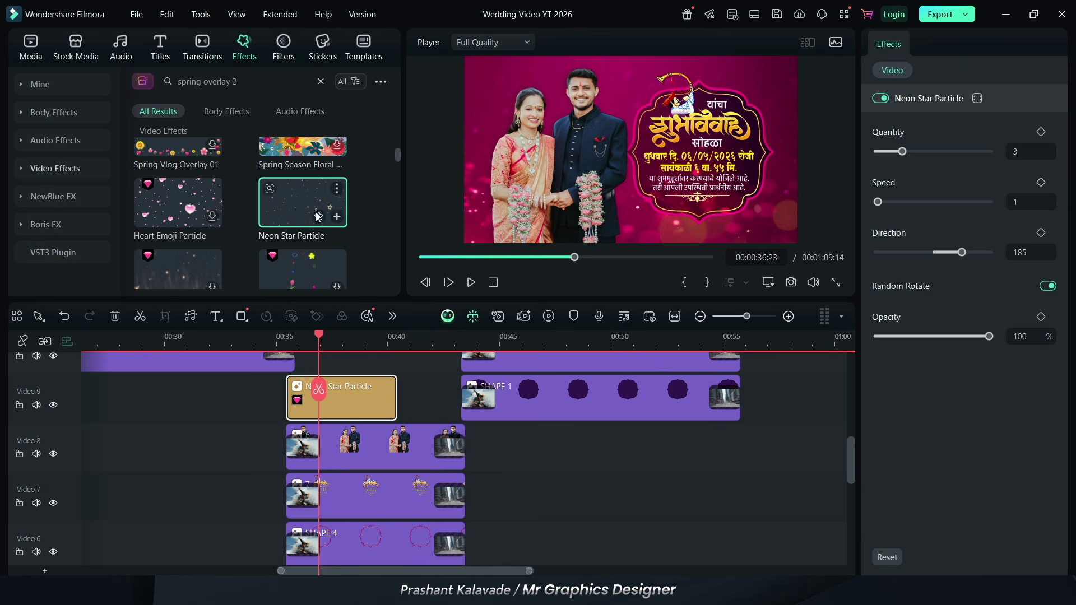
pyautogui.moveTo(400, 400); pyautogui.dragTo(456, 401)
pyautogui.hotkey('ctrl', 'z')
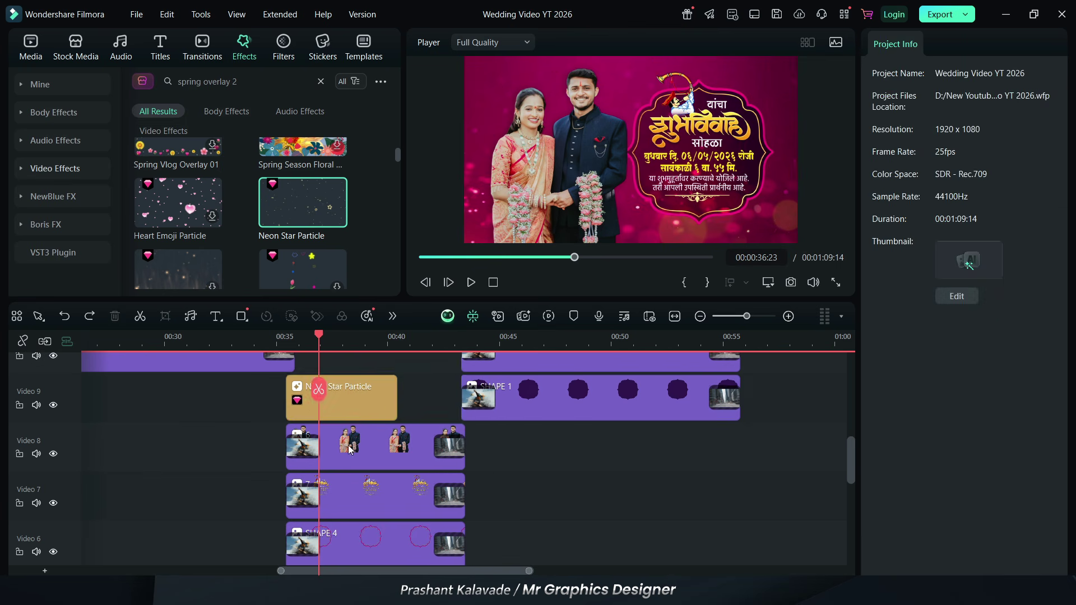
# Move the Neon Star Particle effect to Video 4 beneath the shape clips and extend it to the end of the wedding-date scene.
pyautogui.scroll(2, 347, 475)
pyautogui.click(348, 492)
pyautogui.scroll(-5, 353, 505)
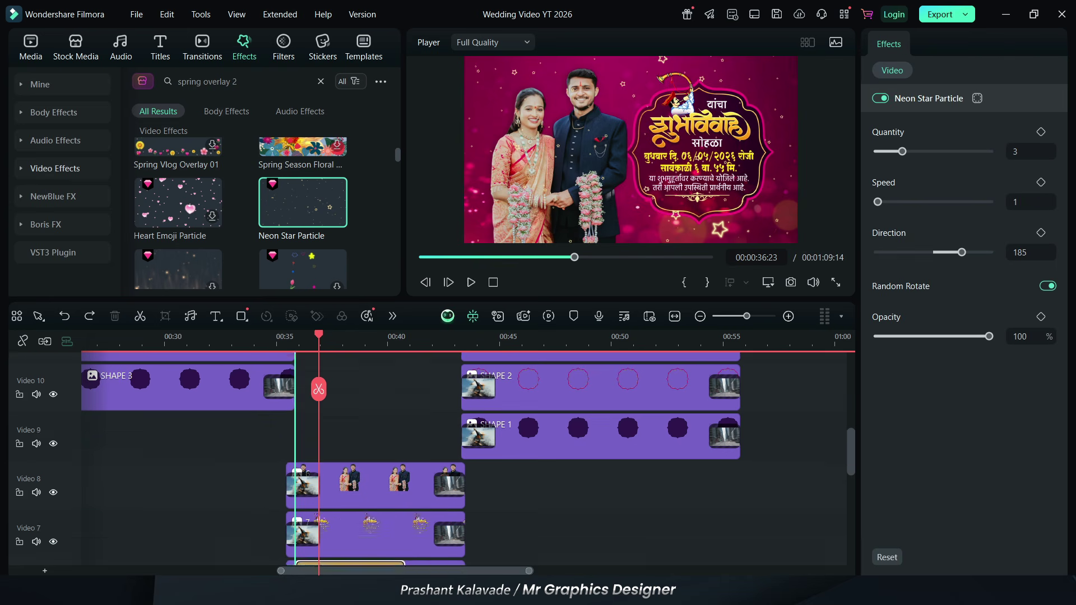
pyautogui.moveTo(359, 566); pyautogui.dragTo(465, 493)
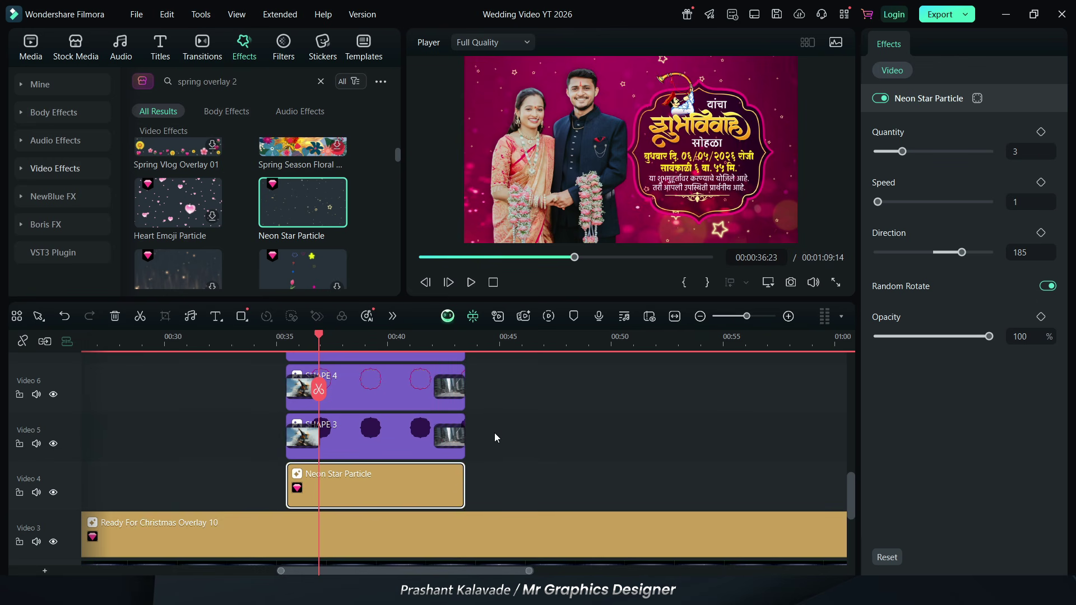
# Search the effects for "autumn leaves" and place Autumn Leaves 1-1 on Video 13 across the venue scene.
pyautogui.scroll(2, 494, 433)
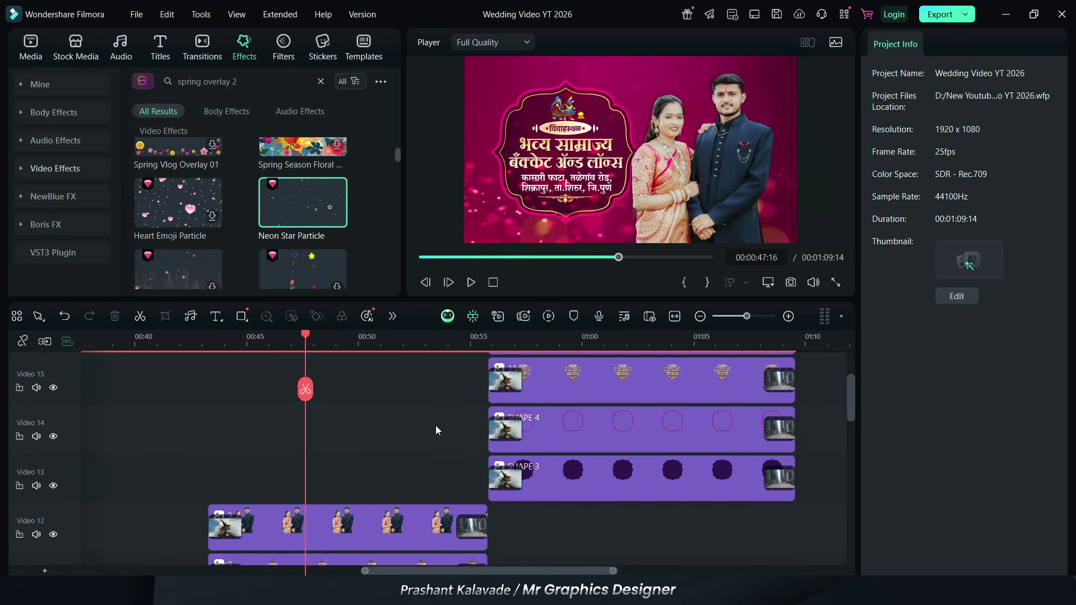
pyautogui.scroll(-1, 435, 425)
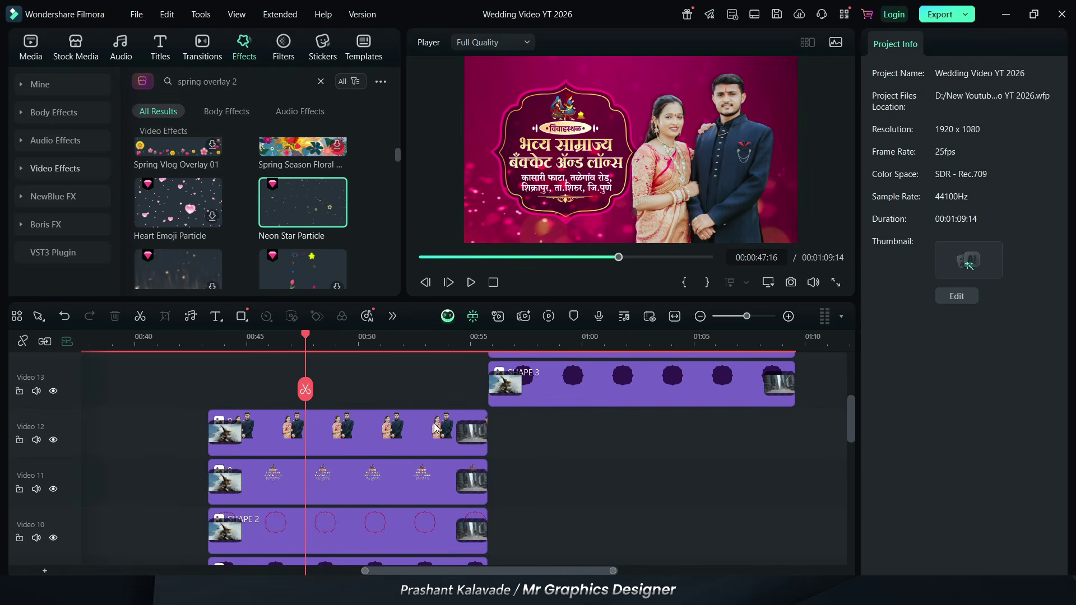
pyautogui.click(252, 82)
pyautogui.hotkey('ctrl', 'a')
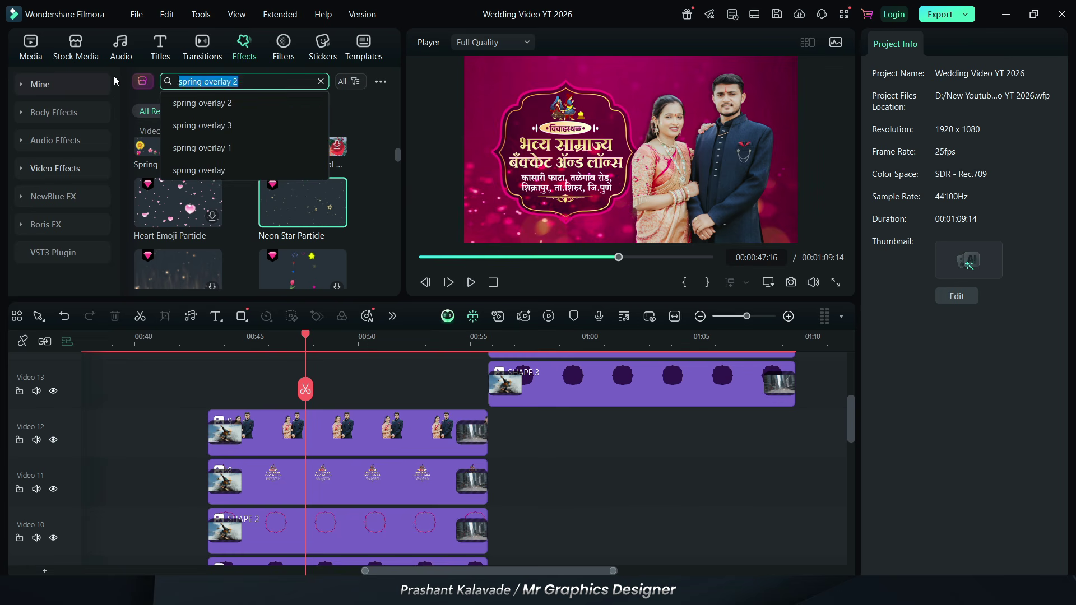
pyautogui.write('autumn')
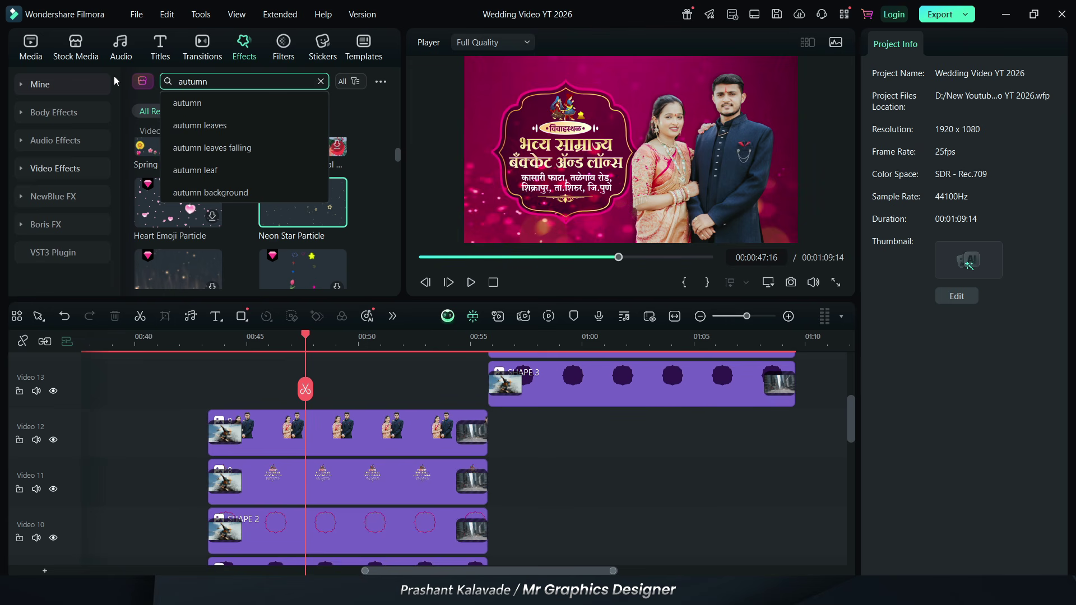
pyautogui.click(196, 125)
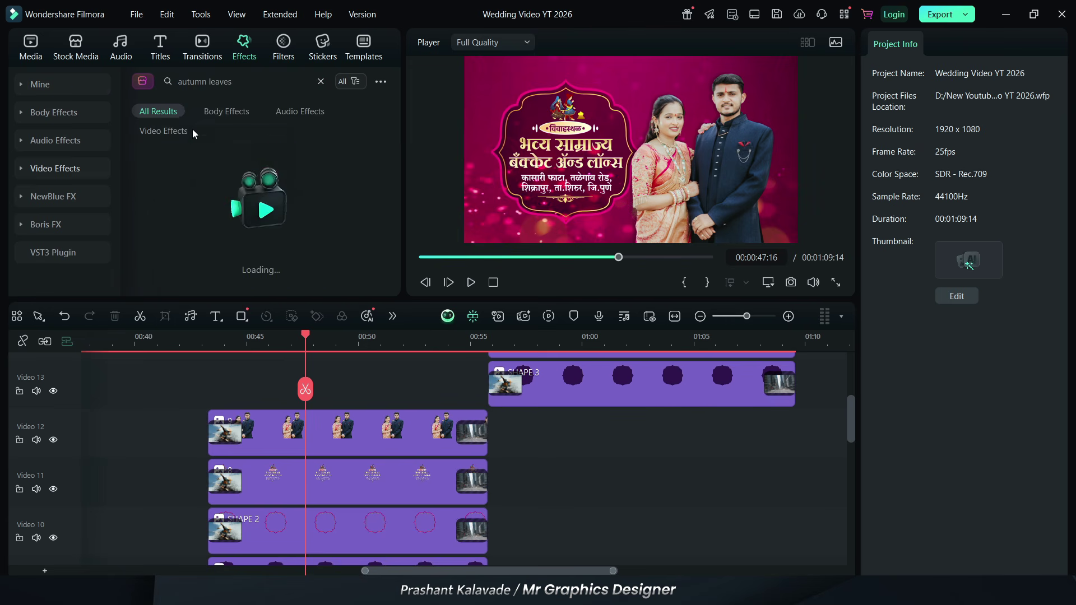
pyautogui.moveTo(178, 168); pyautogui.dragTo(210, 397)
pyautogui.moveTo(392, 571); pyautogui.dragTo(451, 569)
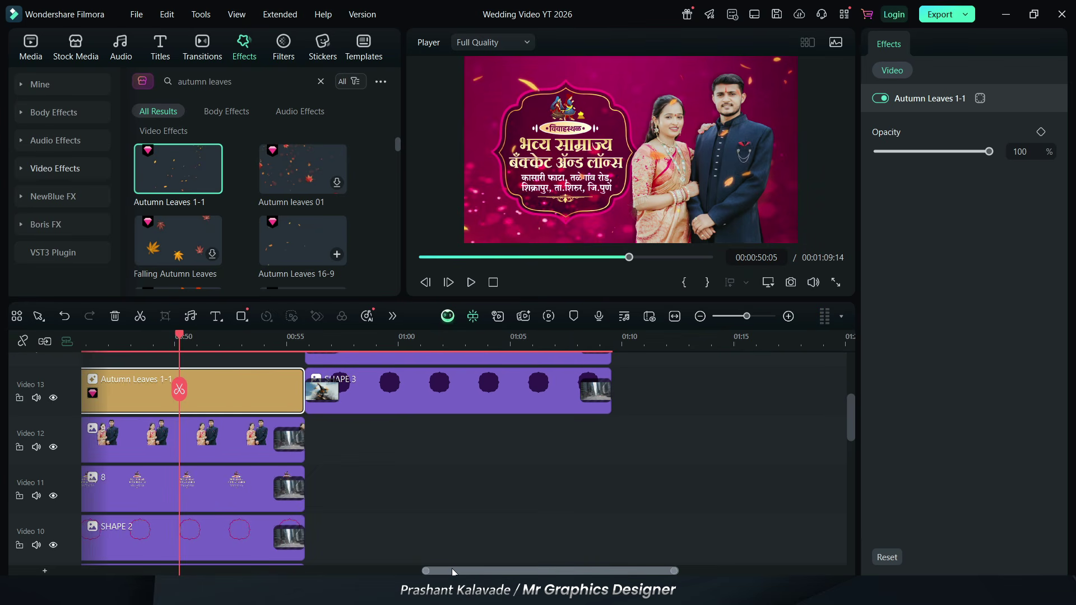
# Move the playhead to the final scene at 00:00:59:22 and look through the effects found for "spring overlay 2".
pyautogui.scroll(3, 439, 491)
pyautogui.click(396, 340)
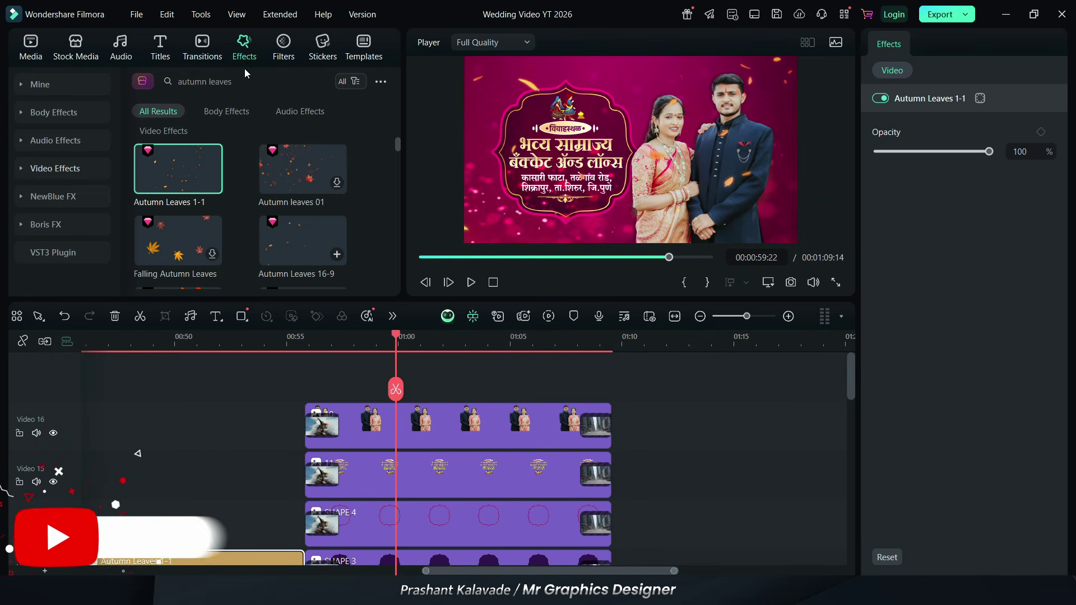
pyautogui.click(321, 82)
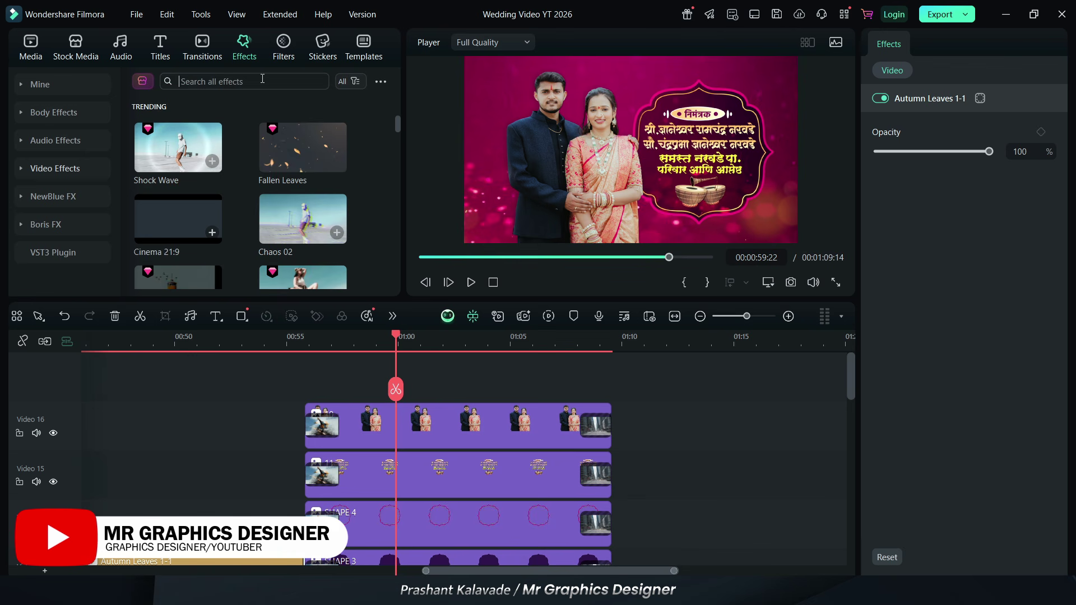
pyautogui.click(262, 79)
pyautogui.click(223, 144)
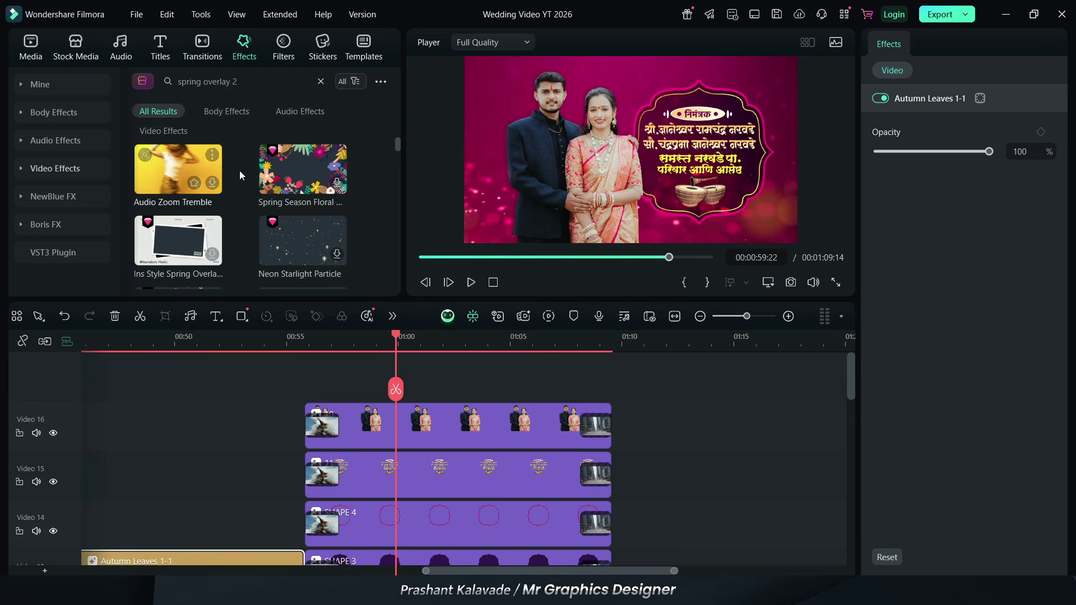
pyautogui.scroll(-3, 257, 185)
pyautogui.scroll(-5, 277, 203)
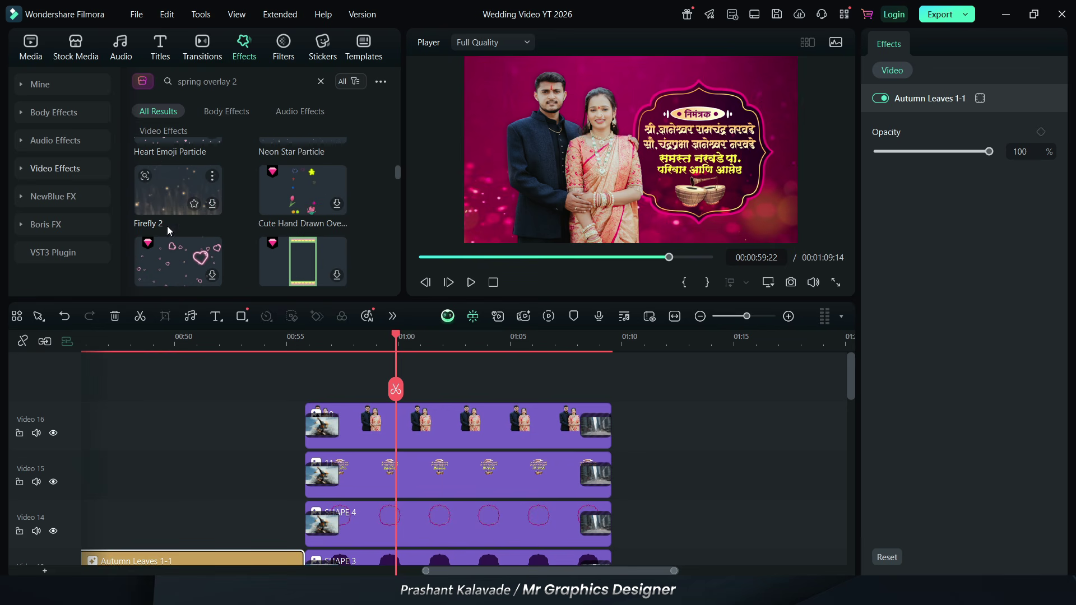
pyautogui.scroll(-3, 179, 201)
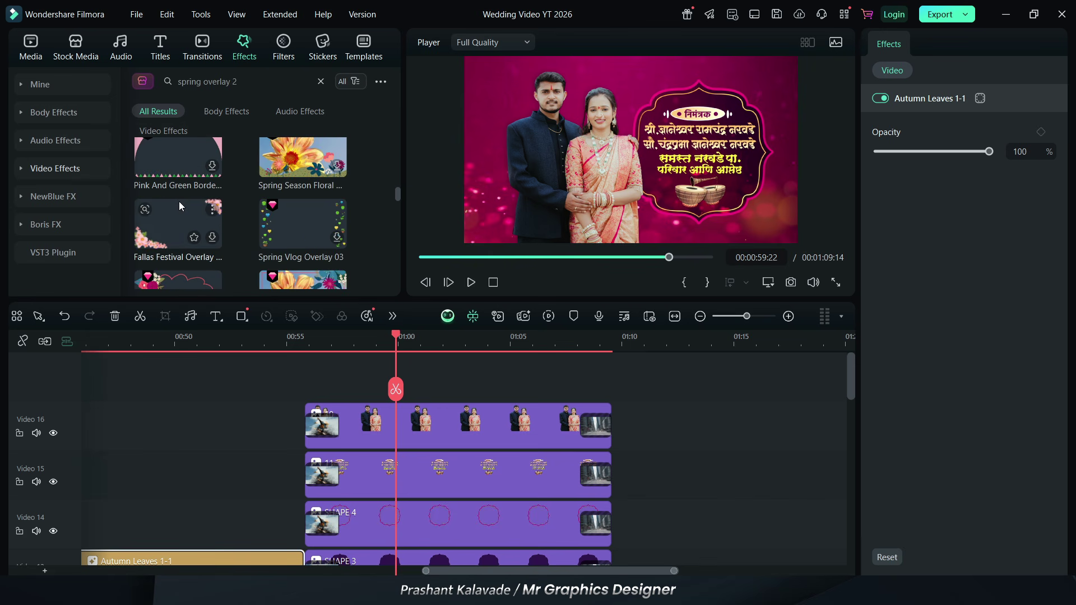
pyautogui.scroll(-2, 258, 224)
pyautogui.scroll(-2, 258, 224)
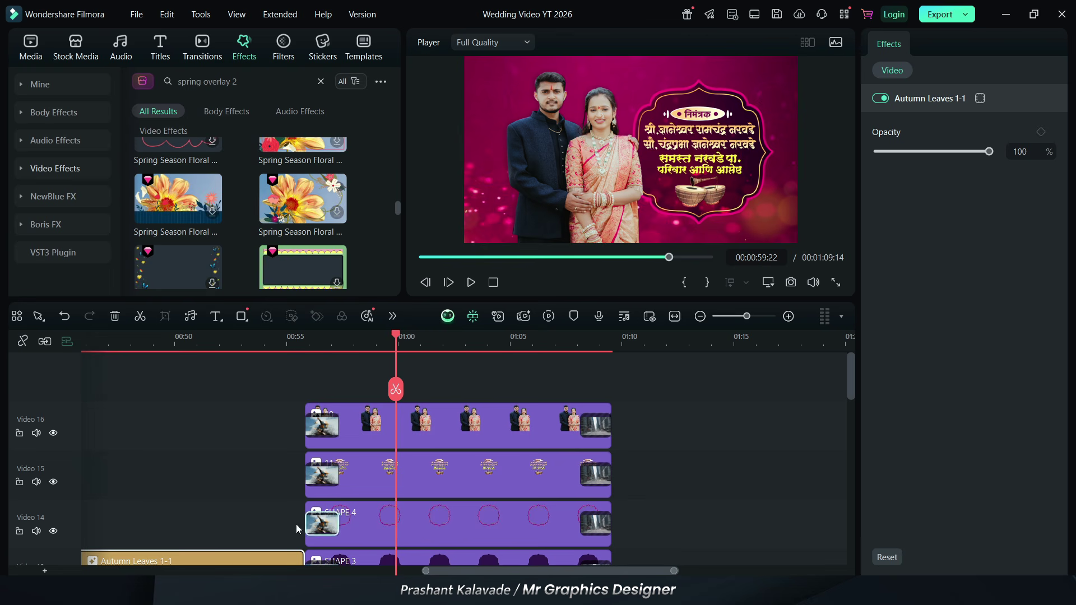
# Copy the groom scene's Fallen Leaves effect above the final scene, align it with the scene's start and trim it to the scene's end.
pyautogui.moveTo(453, 571); pyautogui.dragTo(143, 556)
pyautogui.click(557, 343)
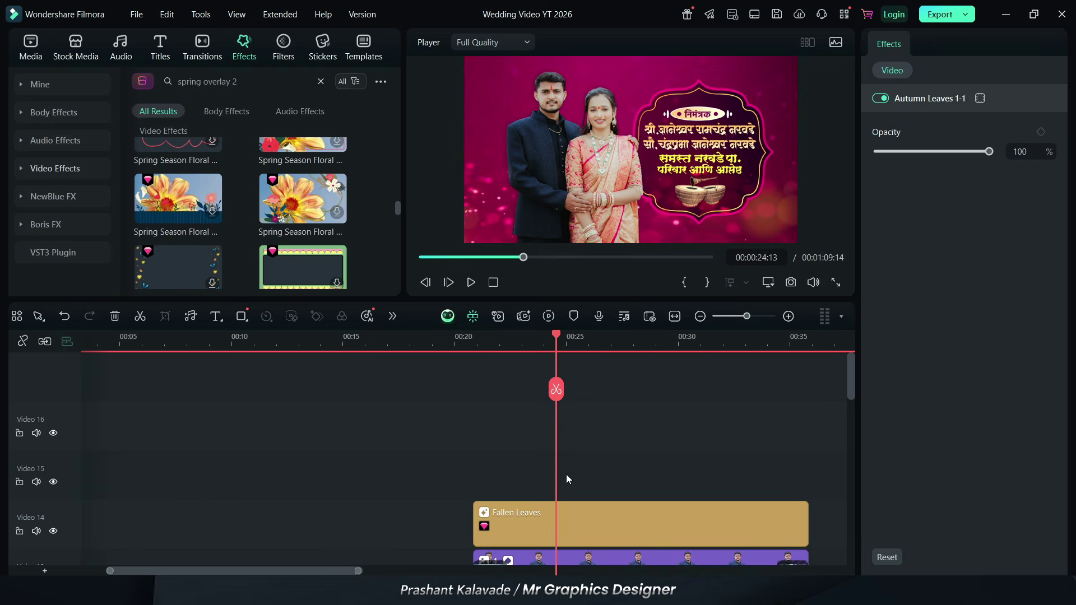
pyautogui.scroll(-4, 566, 474)
pyautogui.scroll(2, 596, 393)
pyautogui.click(604, 432)
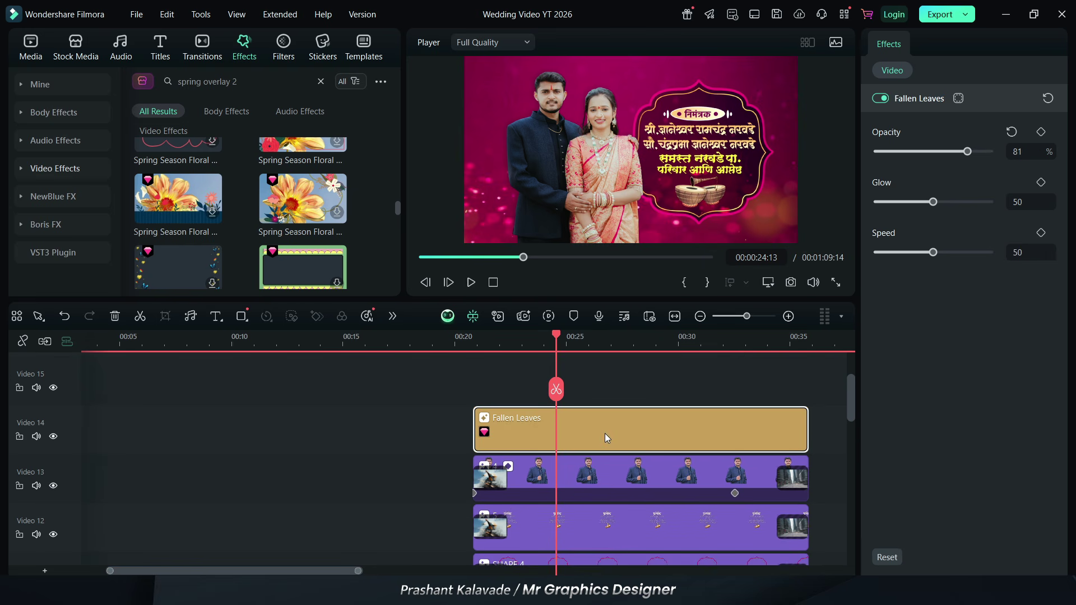
pyautogui.moveTo(254, 570); pyautogui.dragTo(596, 571)
pyautogui.moveTo(587, 368); pyautogui.dragTo(199, 387)
pyautogui.moveTo(473, 410); pyautogui.dragTo(449, 411)
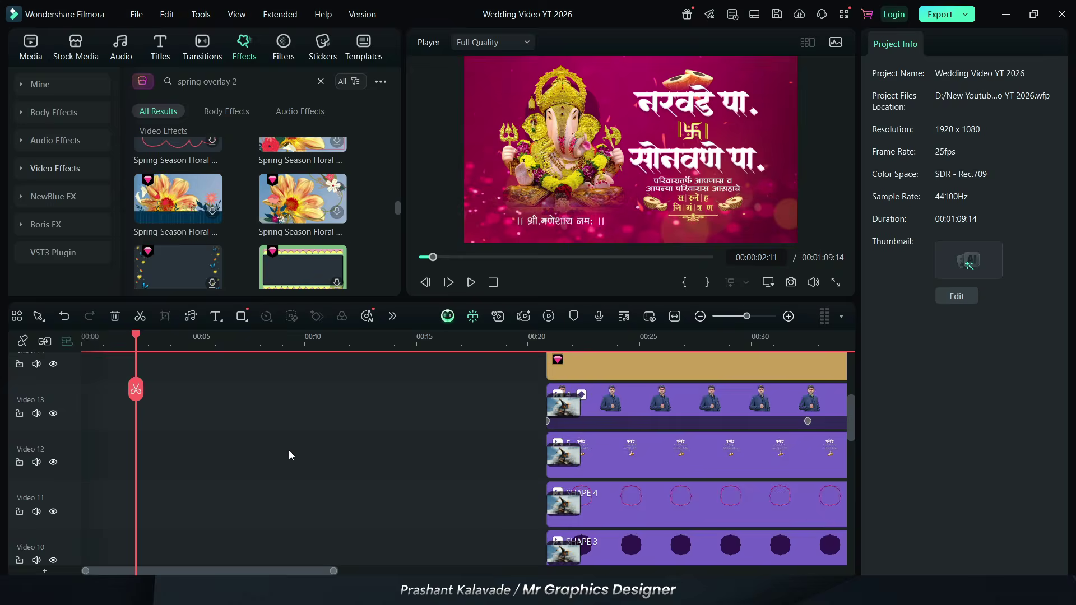
# Review the layers of the opening scene and the bride scene, previewing the frame at 00:00:12:18.
pyautogui.scroll(-2, 290, 431)
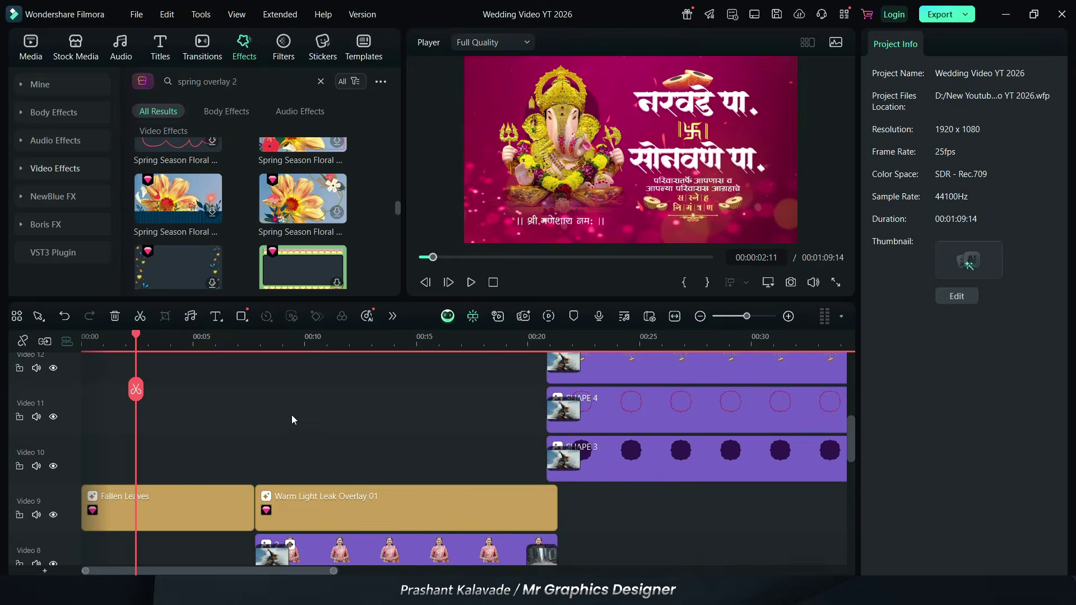
pyautogui.scroll(-5, 292, 401)
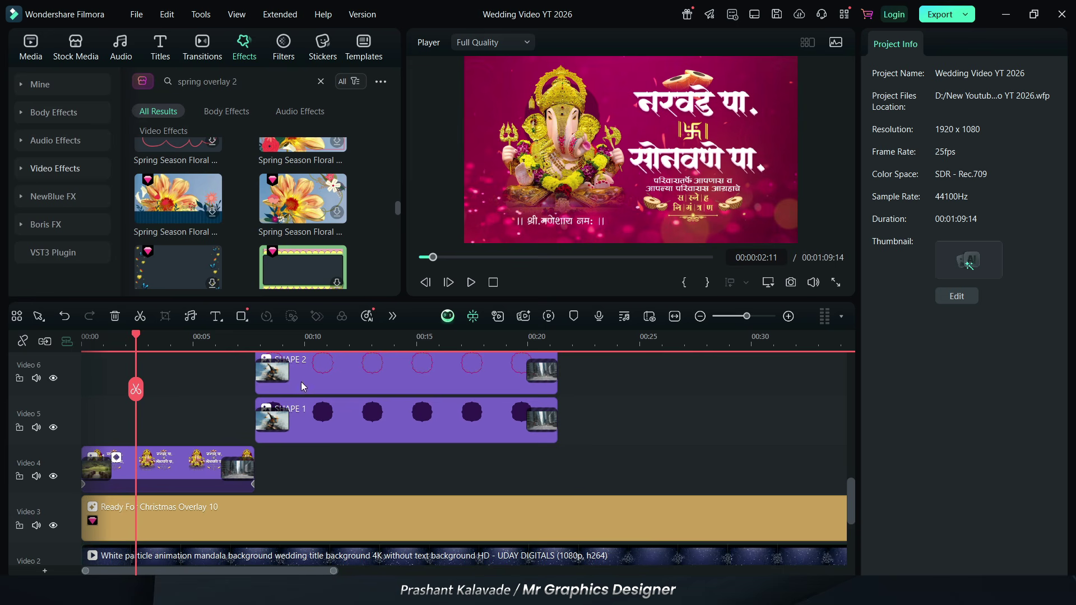
pyautogui.scroll(-2, 186, 360)
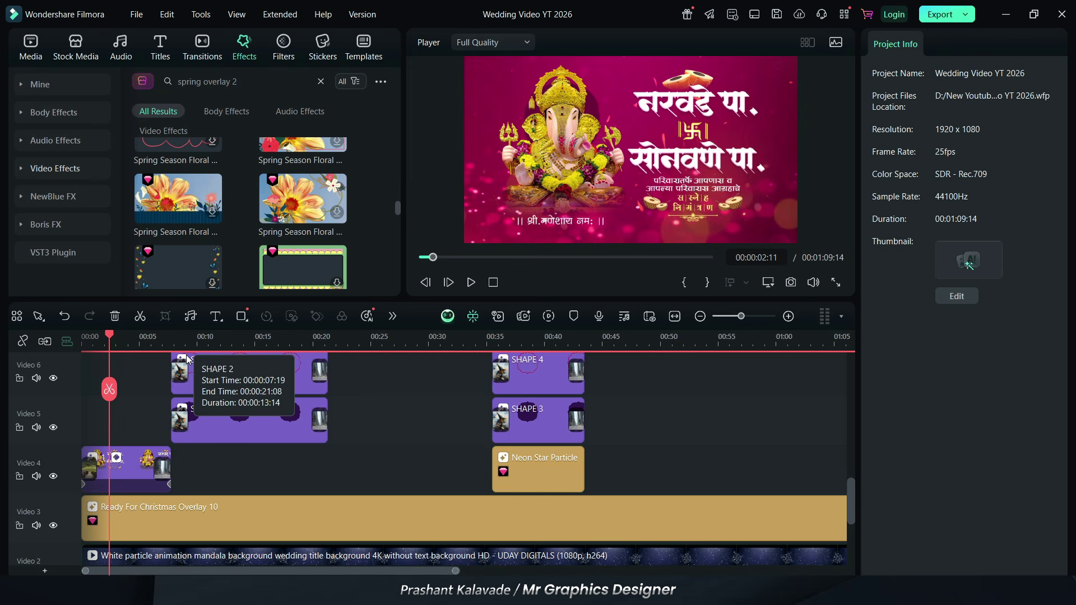
pyautogui.click(229, 347)
pyautogui.scroll(4, 314, 383)
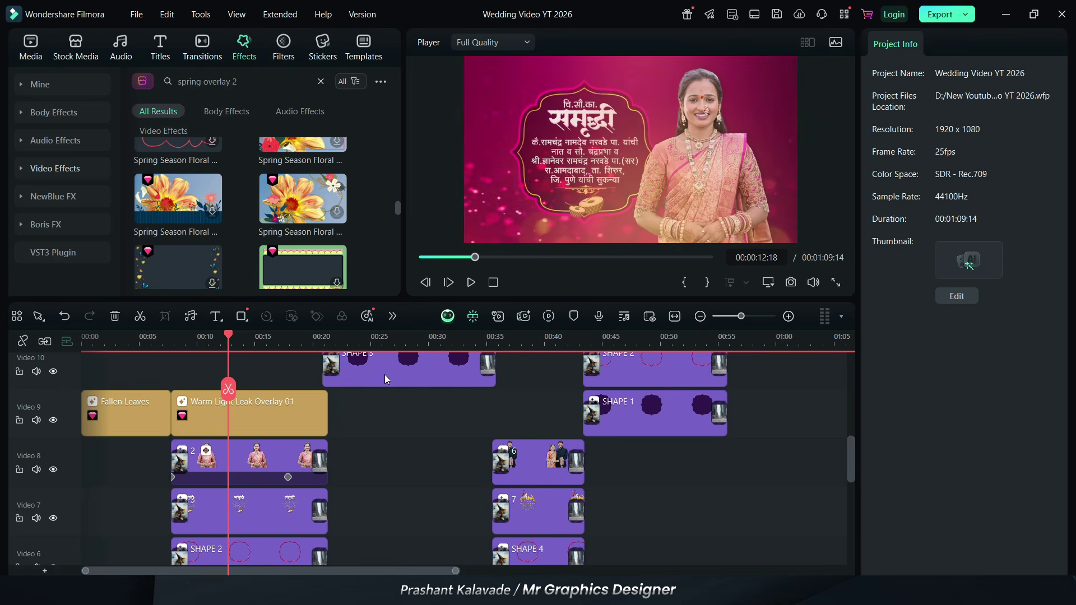
# Clear the "spring overlay 2" effects search and look through the trending video effects.
pyautogui.click(394, 349)
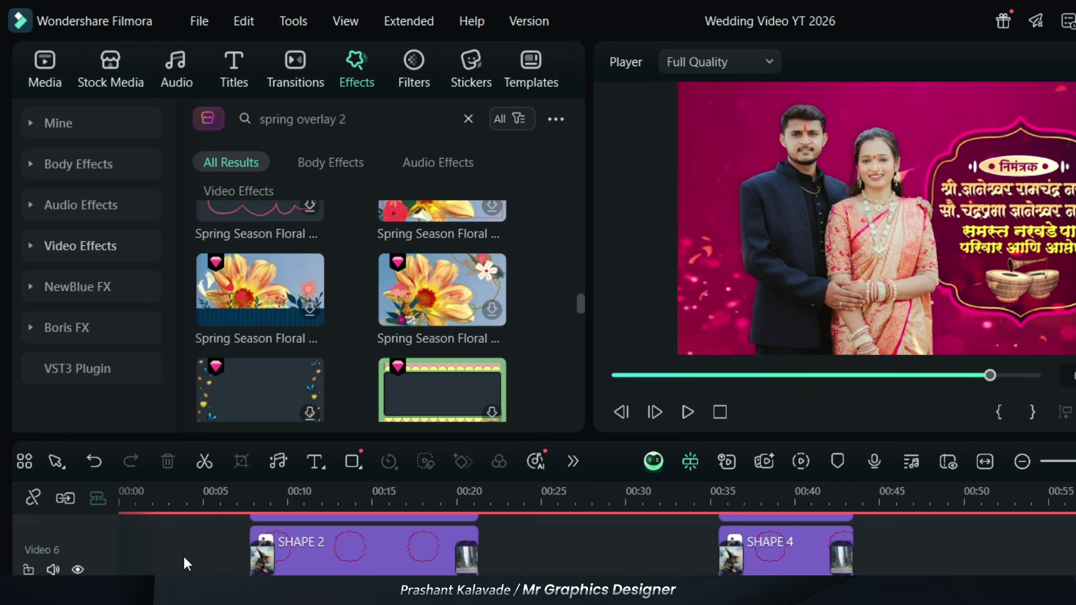
pyautogui.click(125, 387)
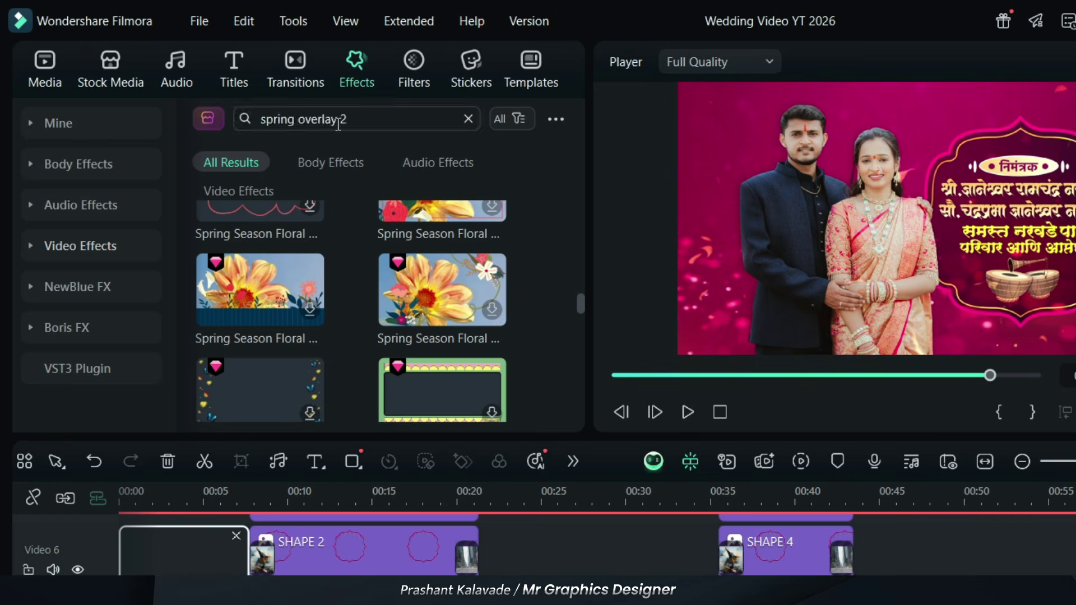
pyautogui.click(468, 120)
pyautogui.scroll(-2, 422, 272)
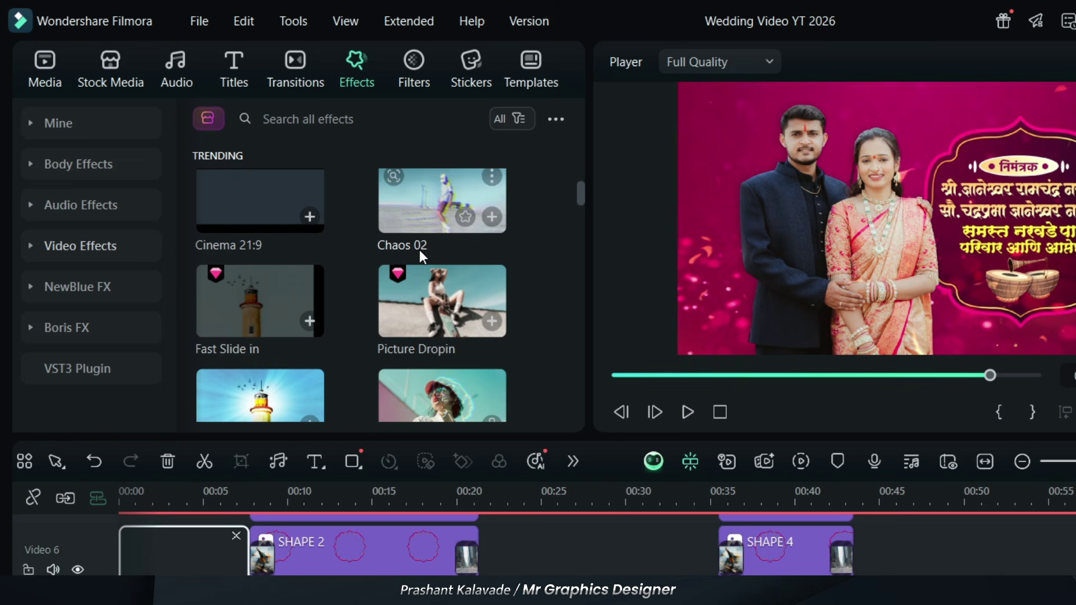
pyautogui.scroll(-1, 421, 258)
pyautogui.scroll(-3, 421, 257)
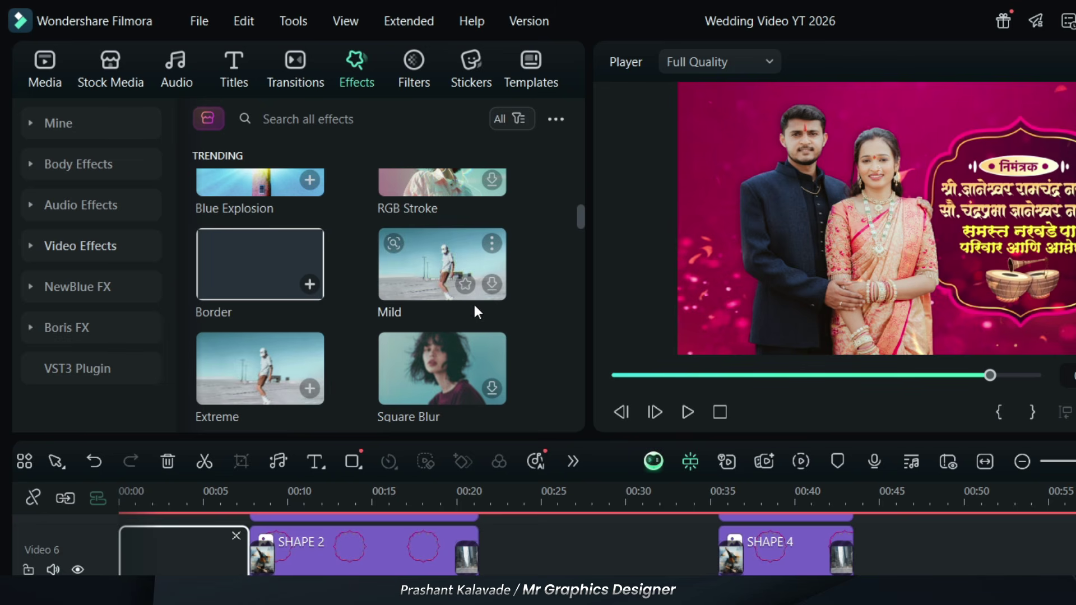
pyautogui.scroll(-2, 392, 546)
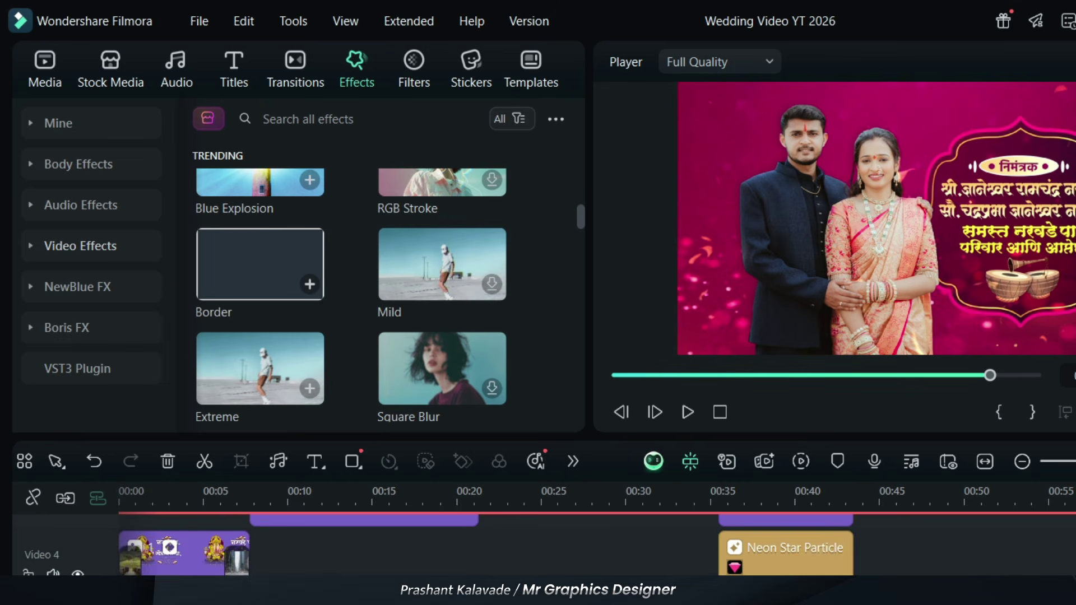
pyautogui.scroll(2, 393, 547)
pyautogui.scroll(-2, 392, 546)
pyautogui.click(372, 120)
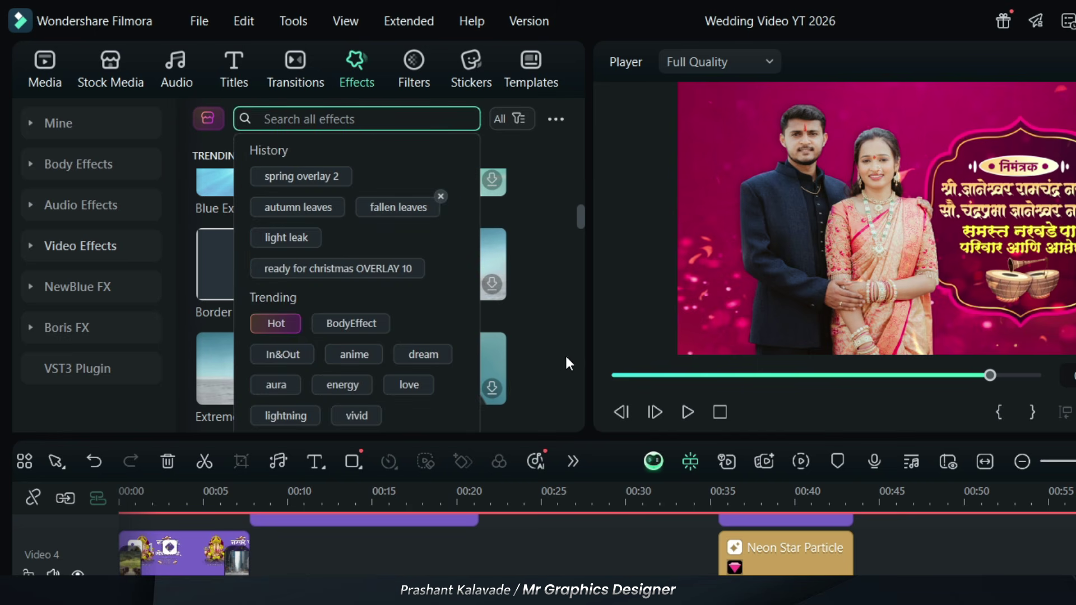
pyautogui.scroll(-5, 566, 358)
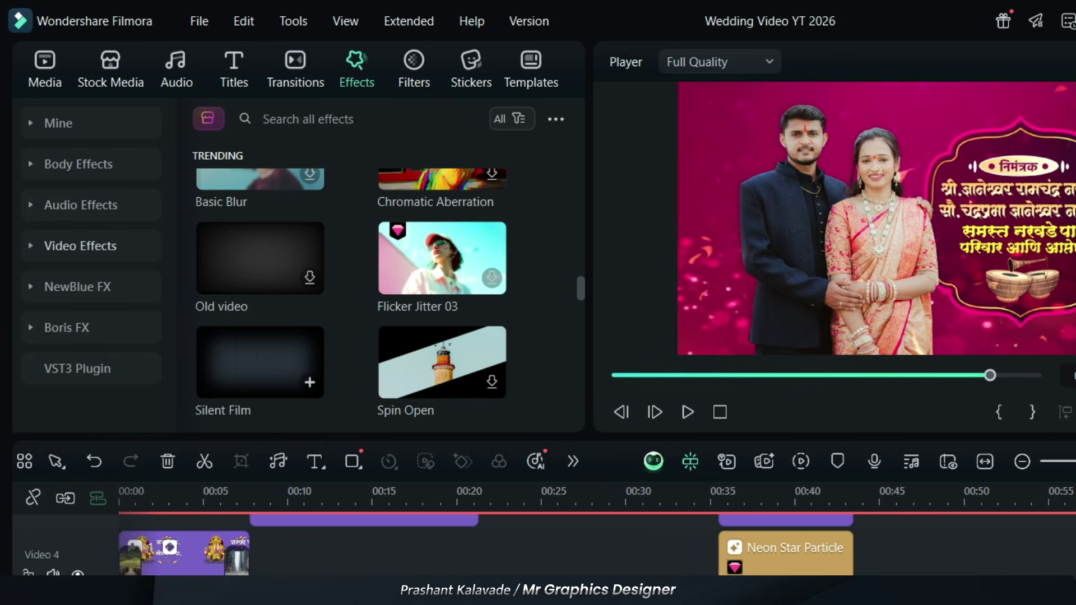
# Look through the Boris FX and NewBlue FX effects and the Split, Shake and 3D categories of the video effects.
pyautogui.click(58, 335)
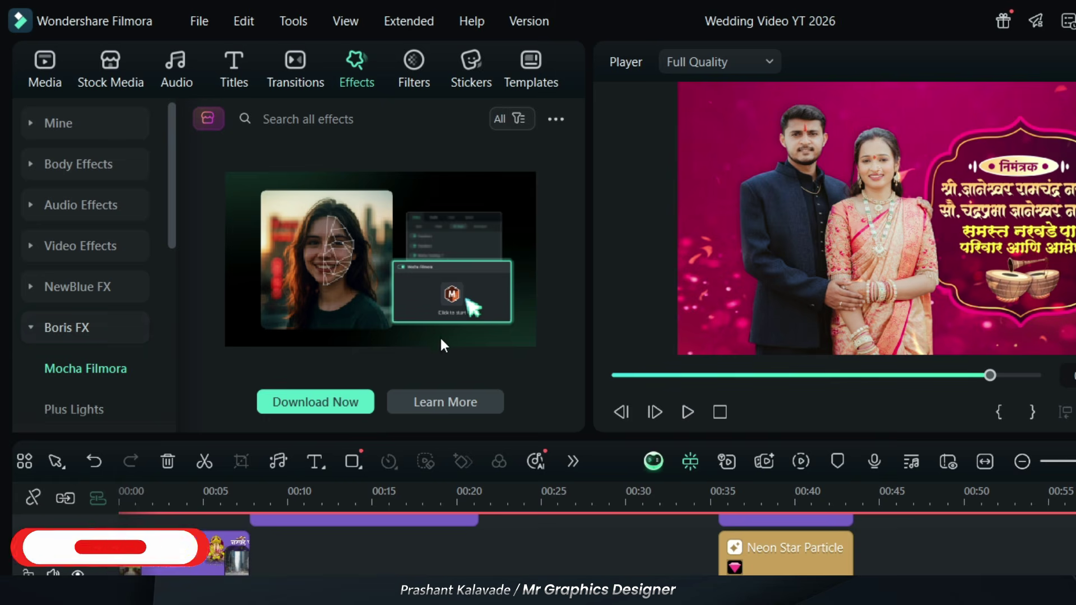
pyautogui.click(90, 408)
pyautogui.click(67, 287)
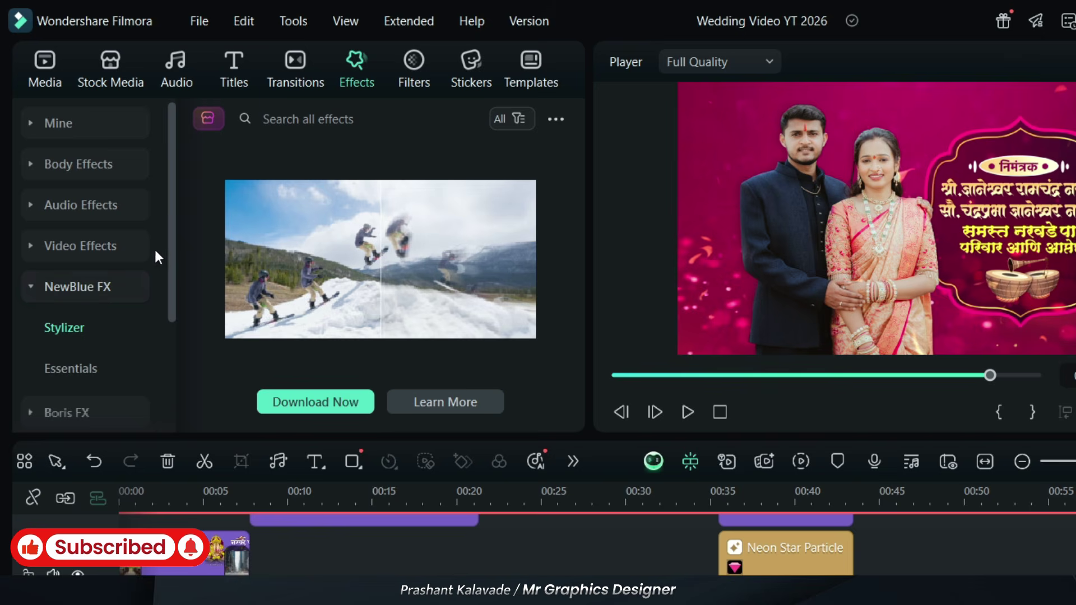
pyautogui.click(67, 241)
pyautogui.scroll(-3, 69, 241)
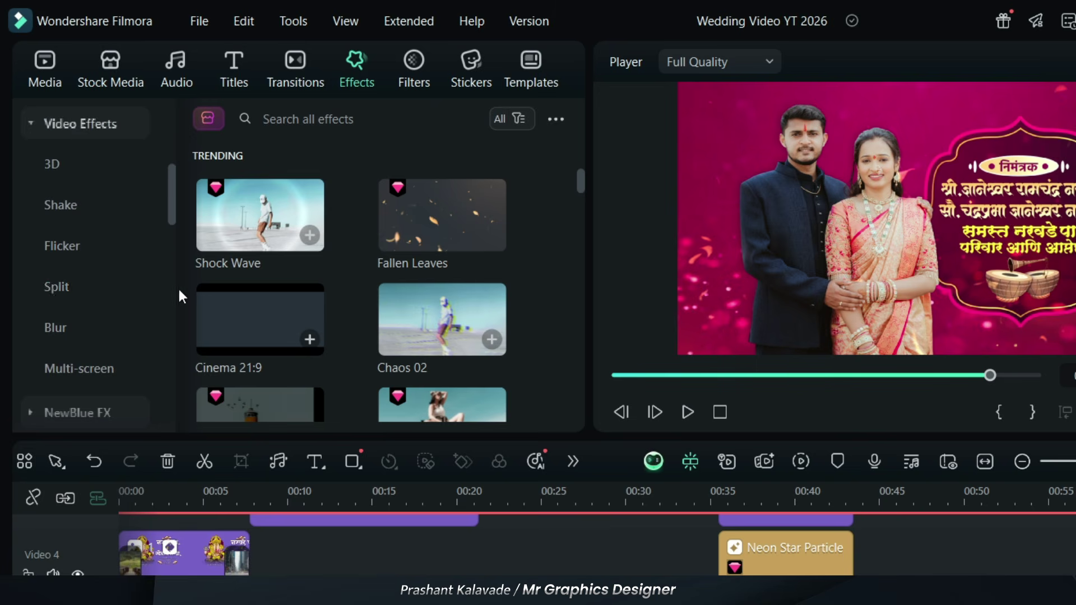
pyautogui.click(47, 286)
pyautogui.click(51, 206)
pyautogui.click(52, 166)
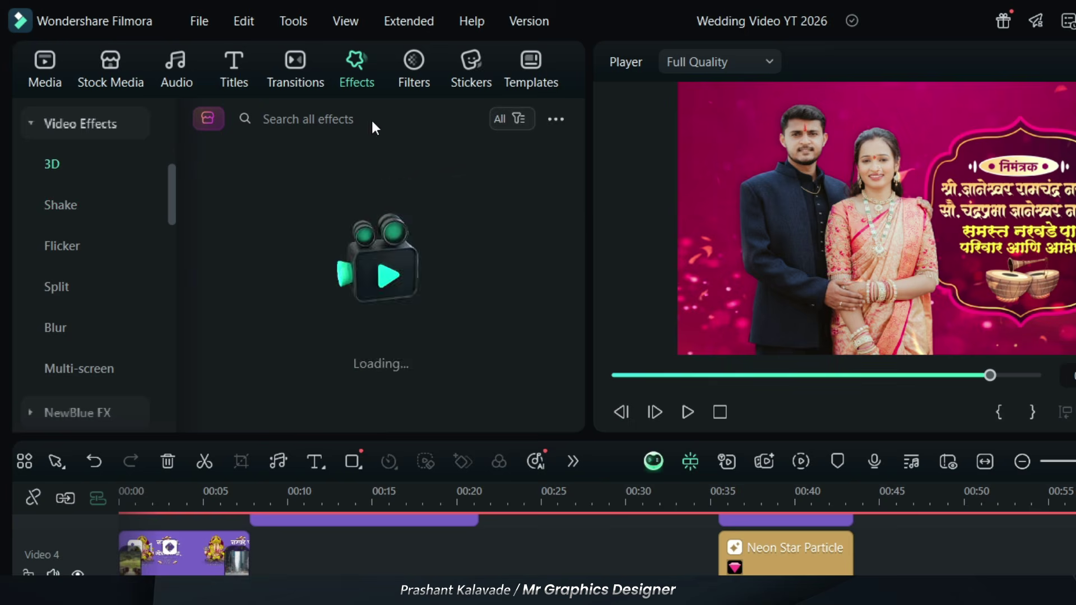
pyautogui.click(426, 559)
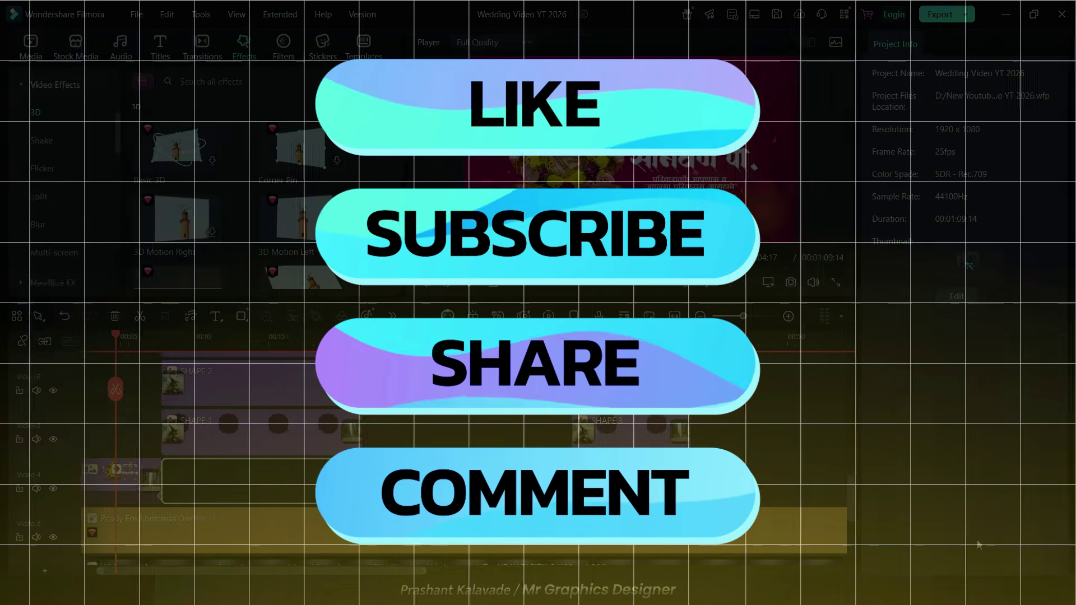
pyautogui.scroll(-3, 770, 498)
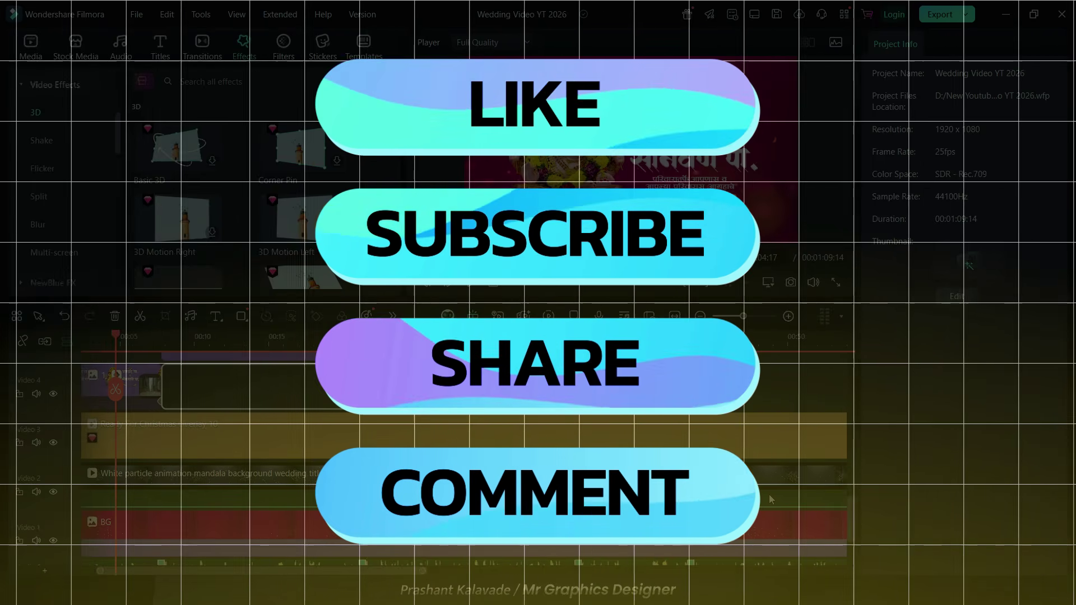
pyautogui.scroll(-2, 788, 488)
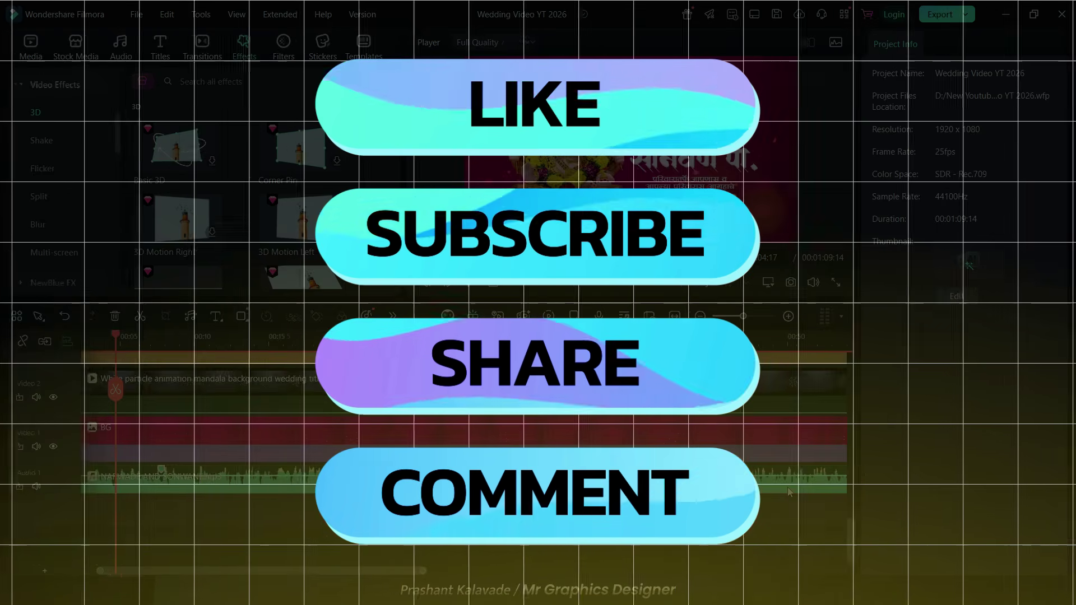